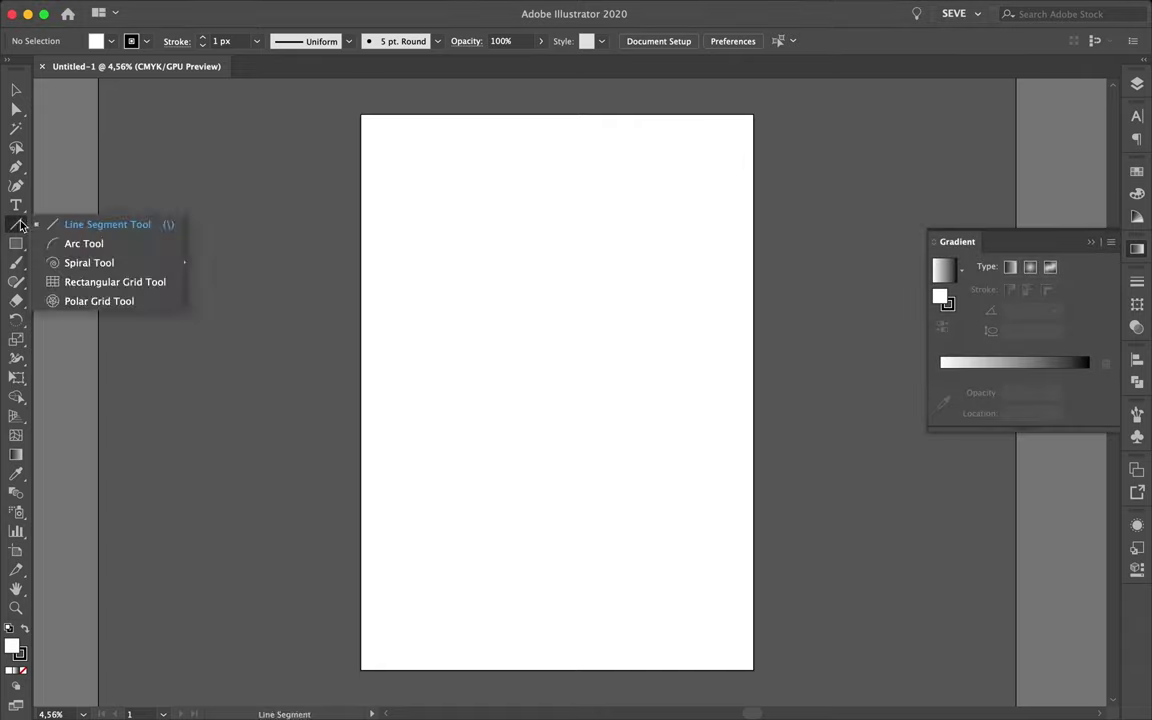
Draw a rectangular grid across the artboard, adding extra rows and columns while dragging
{"action": "left_click_drag", "start_coordinate": [16, 224], "coordinate": [95, 280]}
{"action": "left_click_drag", "start_coordinate": [361, 115], "coordinate": [755, 670]}
{"action": "key", "text": "Up"}
{"action": "key", "text": "Up"}
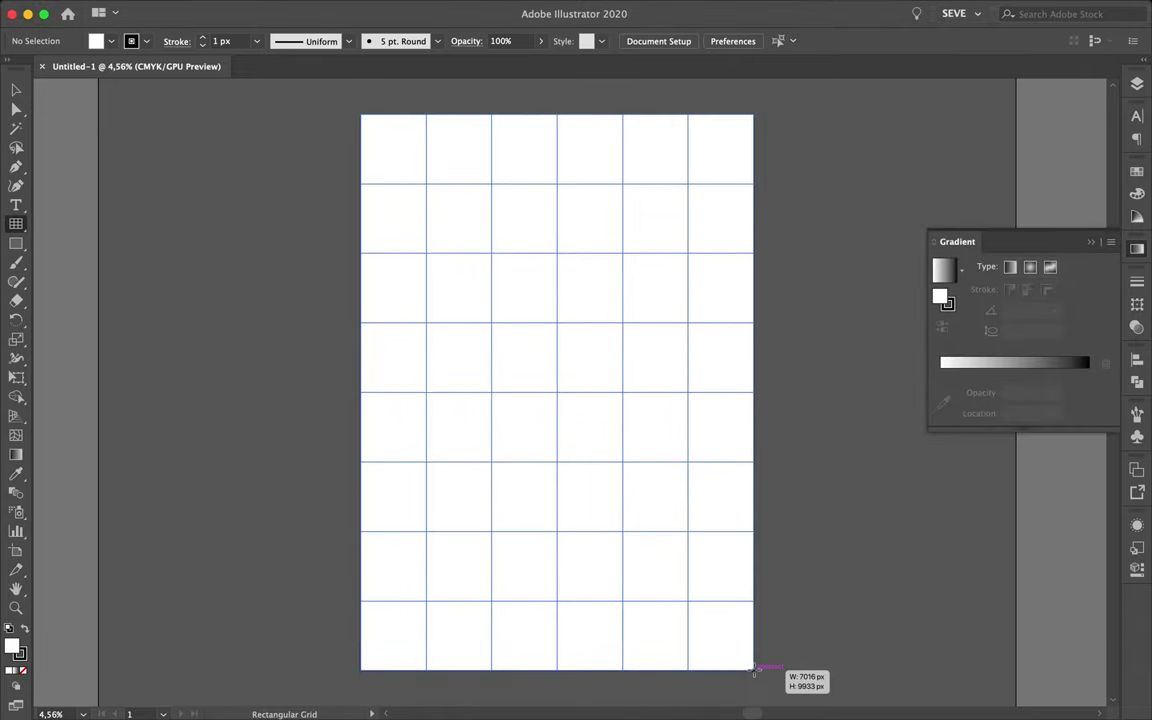
{"action": "key", "text": "Up"}
{"action": "key", "text": "Up"}
{"action": "key", "text": "Up"}
{"action": "key", "text": "Right"}
{"action": "key", "text": "Right"}
{"action": "key", "text": "Right"}
{"action": "key", "text": "Up"}
{"action": "key", "text": "Right"}
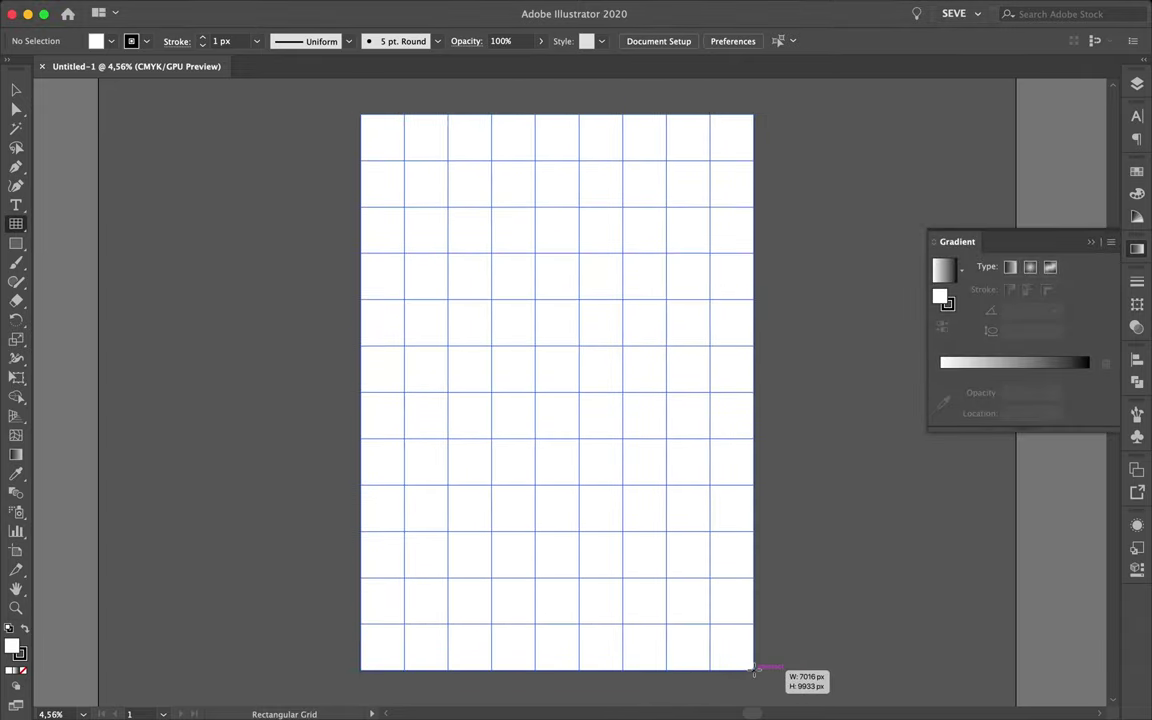
{"action": "key", "text": "Right"}
{"action": "key", "text": "Up"}
{"action": "key", "text": "Up"}
{"action": "key", "text": "Up"}
{"action": "key", "text": "Right"}
{"action": "key", "text": "Up"}
{"action": "key", "text": "Up"}
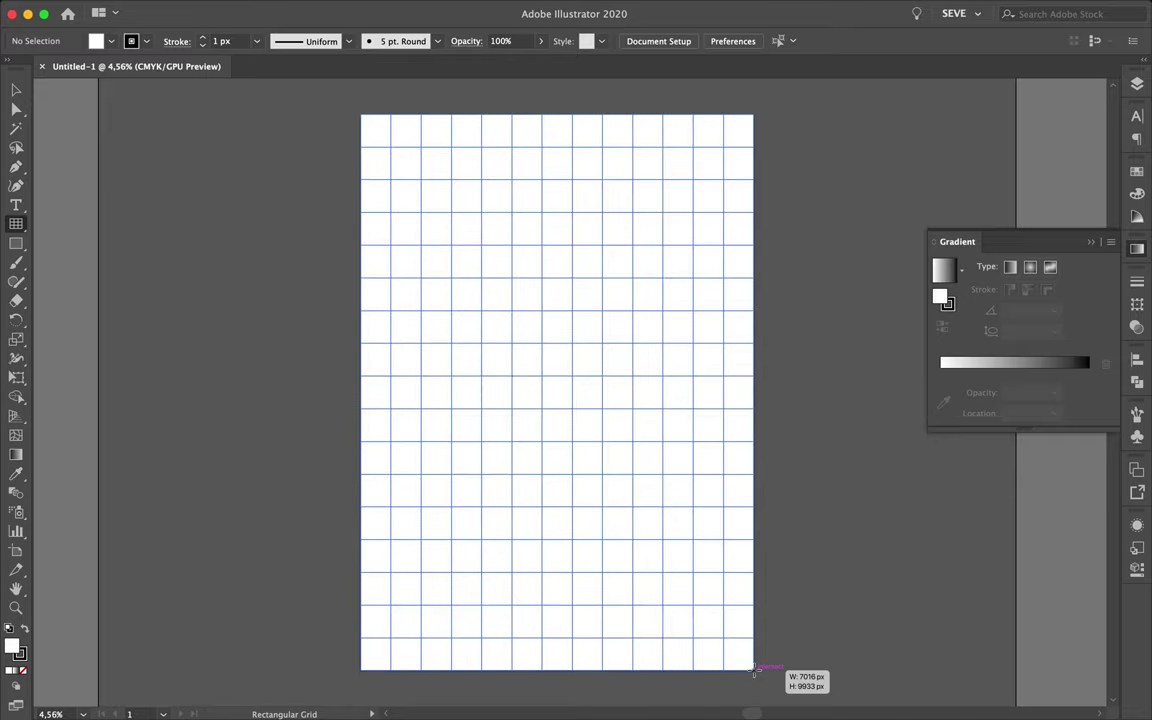
{"action": "left_click_drag", "start_coordinate": [755, 670], "coordinate": [755, 670]}
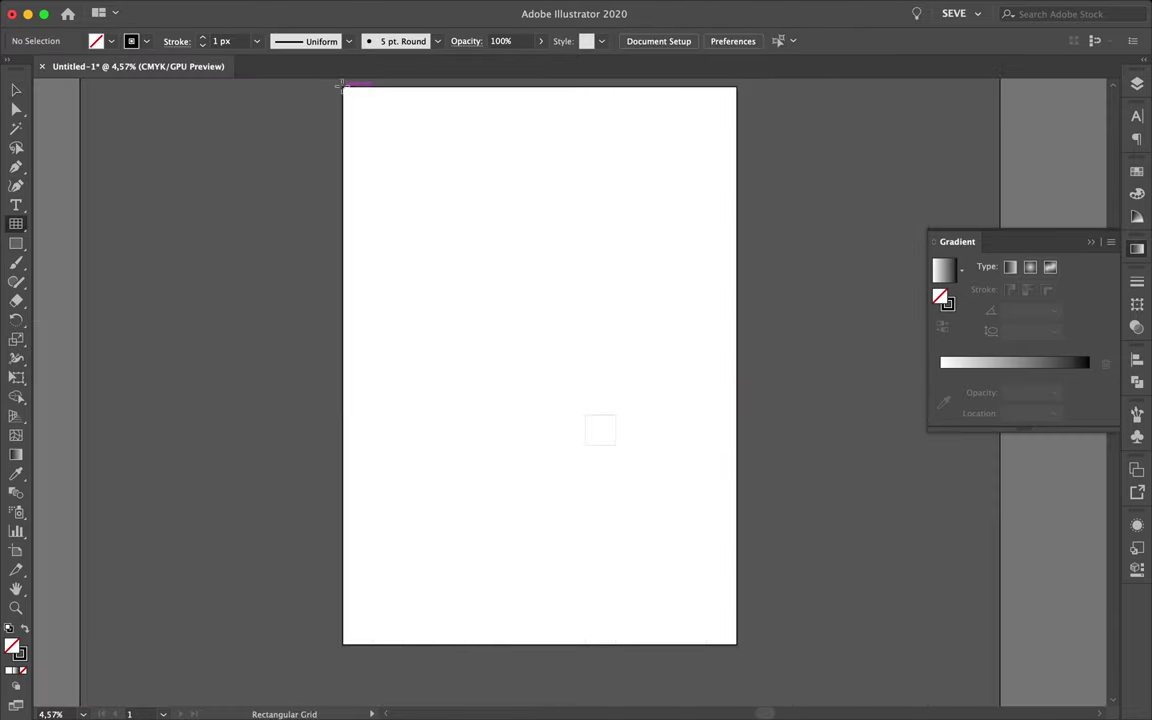
Redraw the grid to span the whole artboard and draw a small square on one cell
{"action": "left_click_drag", "start_coordinate": [340, 85], "coordinate": [739, 646]}
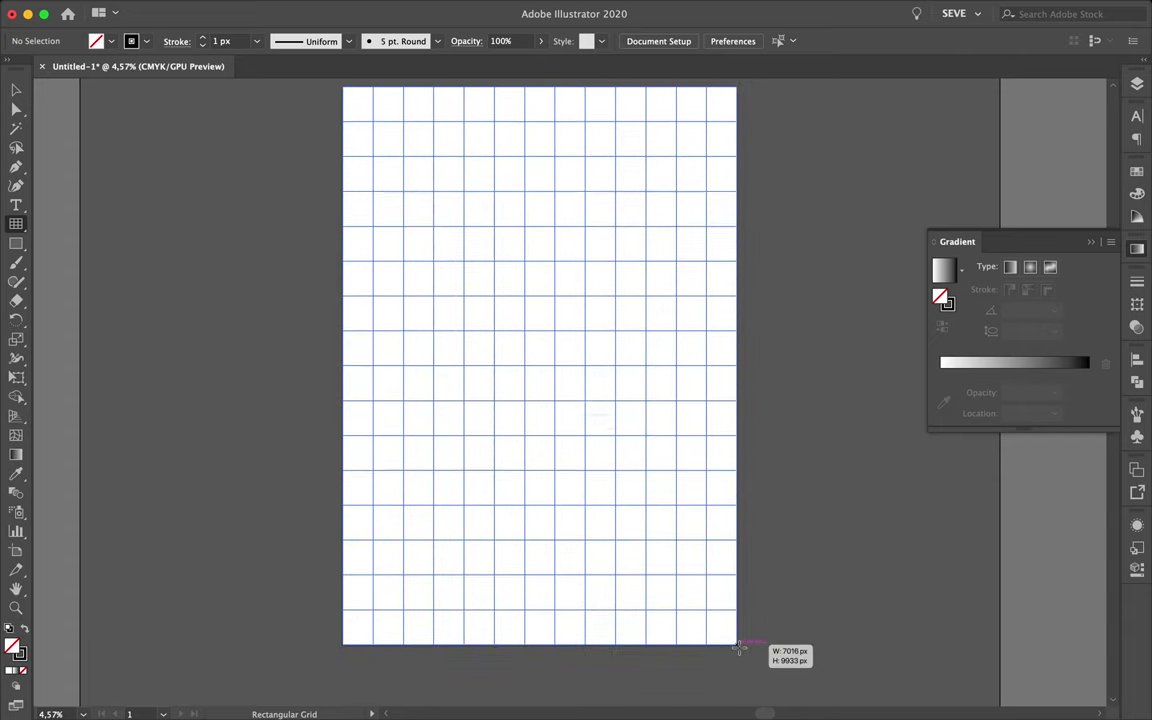
{"action": "key", "text": "Up"}
{"action": "key", "text": "Up"}
{"action": "key", "text": "Up"}
{"action": "key", "text": "Up"}
{"action": "key", "text": "Up"}
{"action": "key", "text": "Down"}
{"action": "key", "text": "Down"}
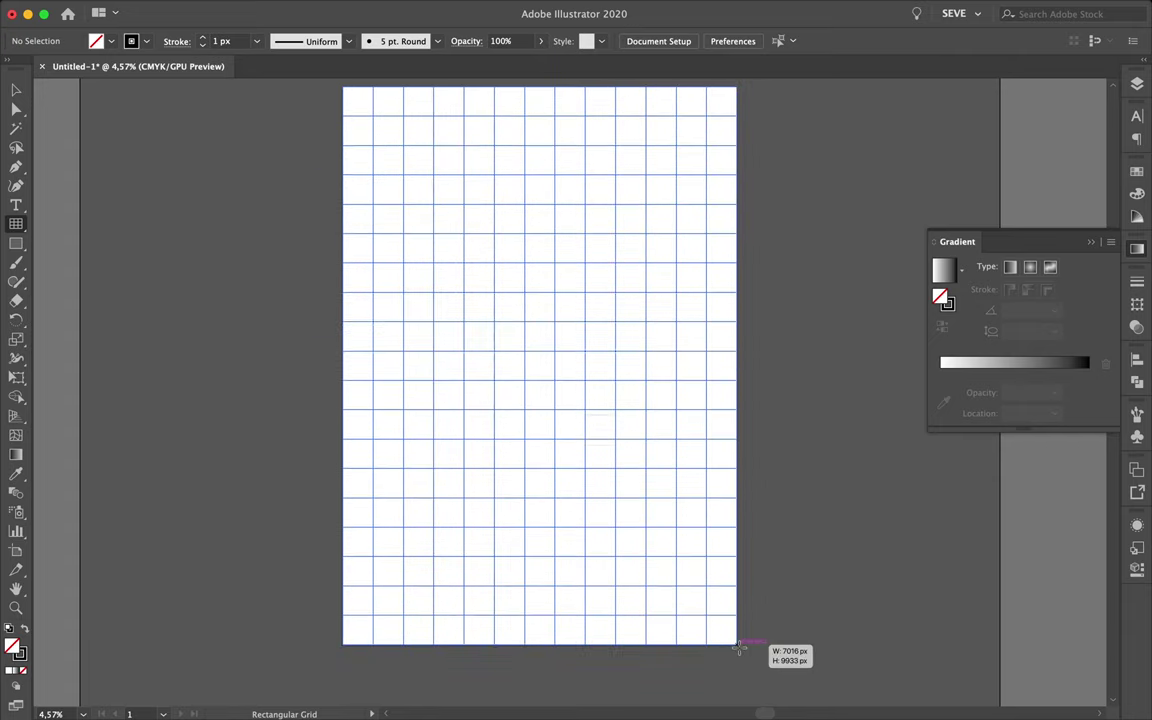
{"action": "left_click_drag", "start_coordinate": [739, 646], "coordinate": [739, 646]}
{"action": "scroll", "coordinate": [674, 519], "scroll_direction": "up", "scroll_amount": 3, "text": "alt"}
{"action": "left_click_drag", "start_coordinate": [598, 380], "coordinate": [681, 463]}
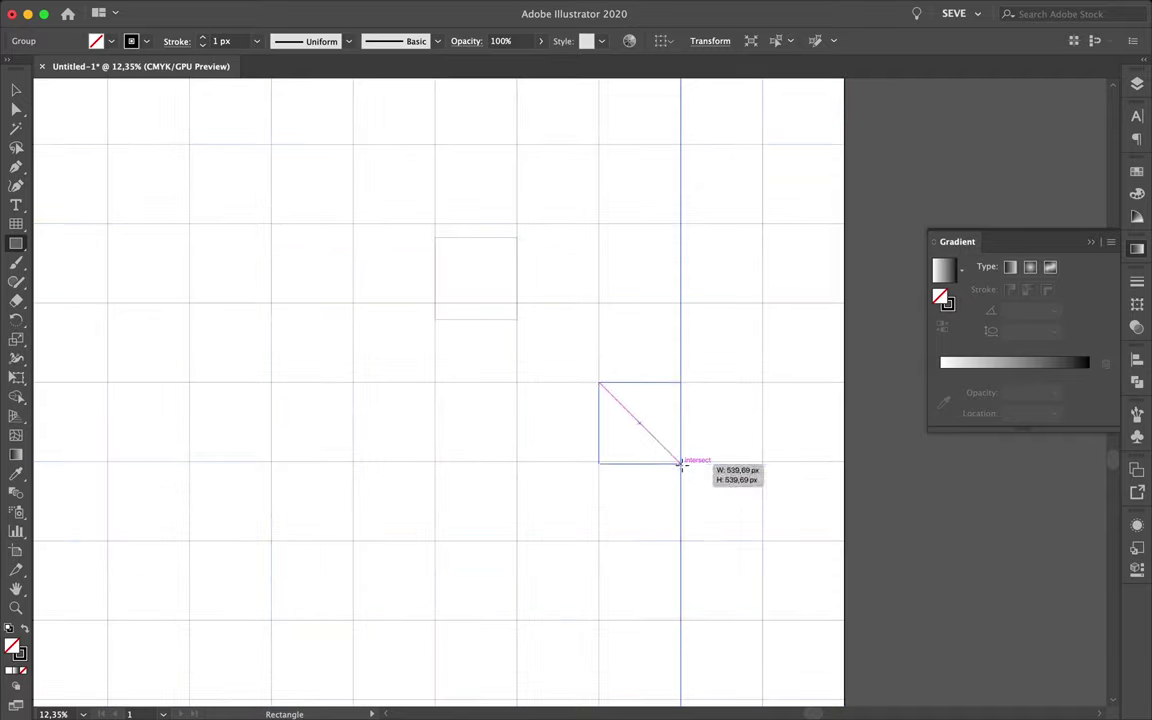
{"action": "scroll", "coordinate": [607, 483], "scroll_direction": "down", "scroll_amount": 3}
Replace the earlier grid with a new one drawn from the artboard's top-left corner
{"action": "key", "text": "Delete"}
{"action": "left_click", "coordinate": [16, 225]}
{"action": "scroll", "coordinate": [257, 290], "scroll_direction": "down", "scroll_amount": 2, "text": "alt"}
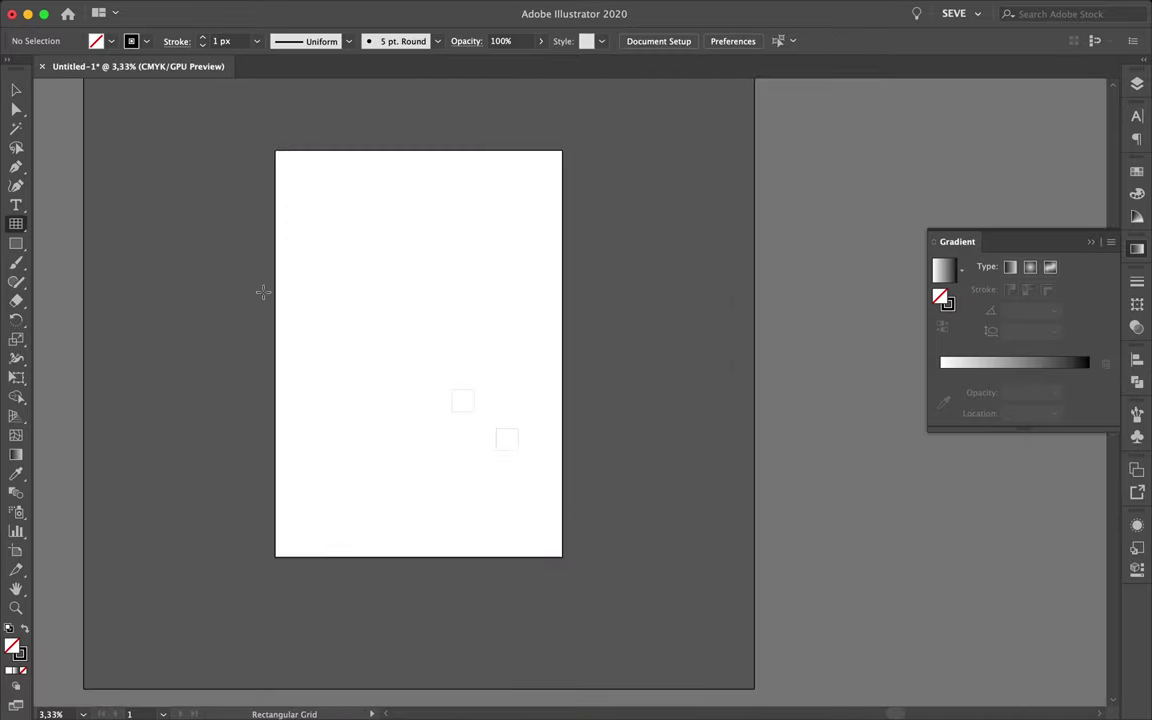
{"action": "mouse_move", "coordinate": [275, 151]}
{"action": "left_mouse_down"}
{"action": "mouse_move", "coordinate": [562, 557]}
{"action": "mouse_move", "coordinate": [193, 390]}
{"action": "left_mouse_up"}
{"action": "scroll", "coordinate": [562, 557], "scroll_direction": "up", "scroll_amount": 3, "text": "alt"}
{"action": "key", "text": "Delete"}
{"action": "scroll", "coordinate": [560, 565], "scroll_direction": "down", "scroll_amount": 3, "text": "alt"}
{"action": "scroll", "coordinate": [193, 390], "scroll_direction": "up", "scroll_amount": 3}
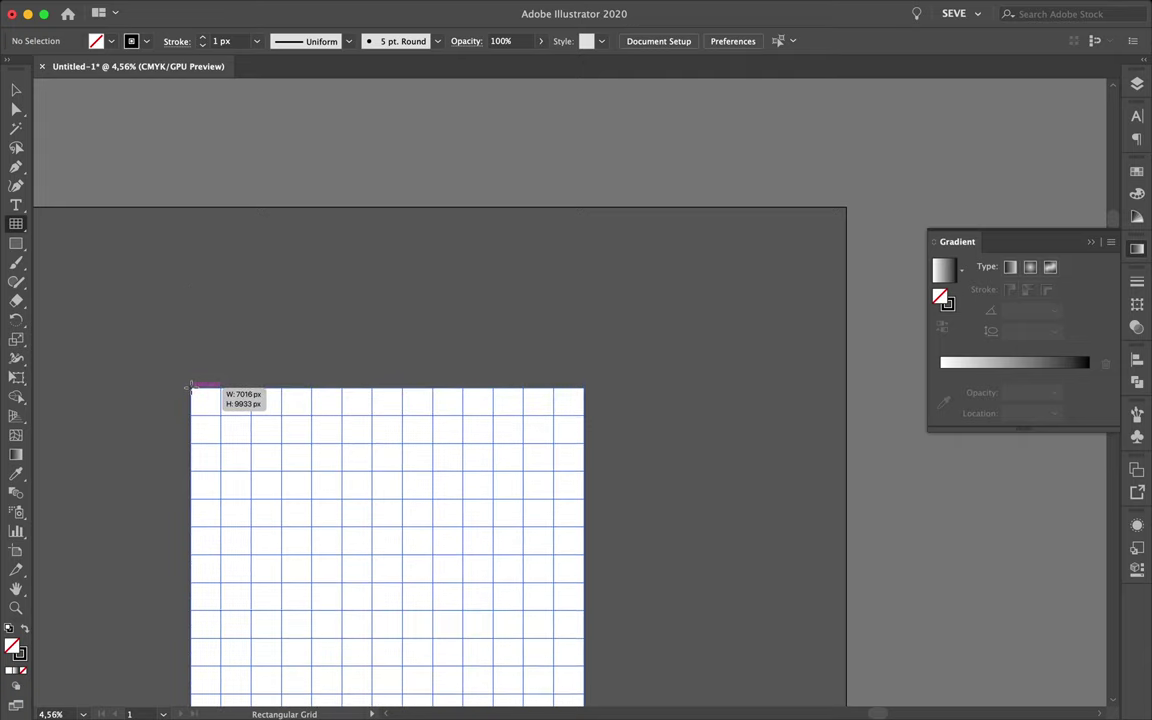
{"action": "scroll", "coordinate": [193, 391], "scroll_direction": "up", "scroll_amount": 2, "text": "alt"}
Resize the small square to match a single grid cell
{"action": "key", "text": "v"}
{"action": "left_click", "coordinate": [407, 395]}
{"action": "left_click_drag", "start_coordinate": [428, 447], "coordinate": [440, 463]}
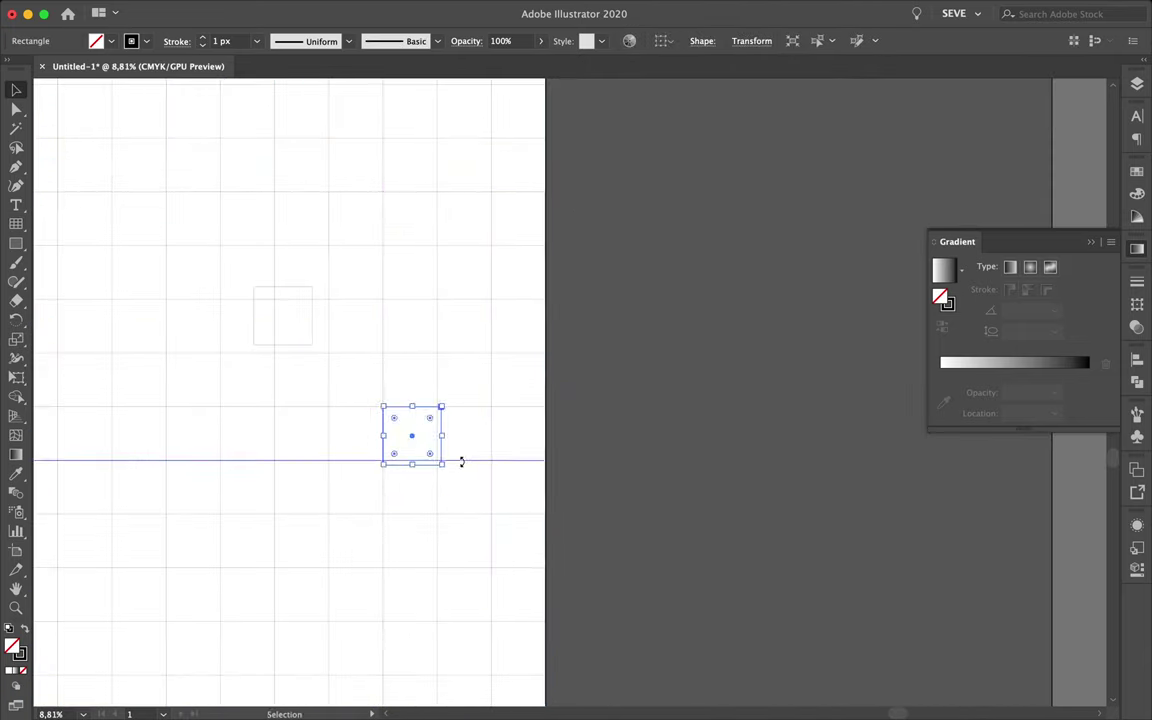
{"action": "scroll", "coordinate": [440, 463], "scroll_direction": "up", "scroll_amount": 2, "text": "alt"}
{"action": "scroll", "coordinate": [440, 470], "scroll_direction": "down", "scroll_amount": 2, "text": "alt"}
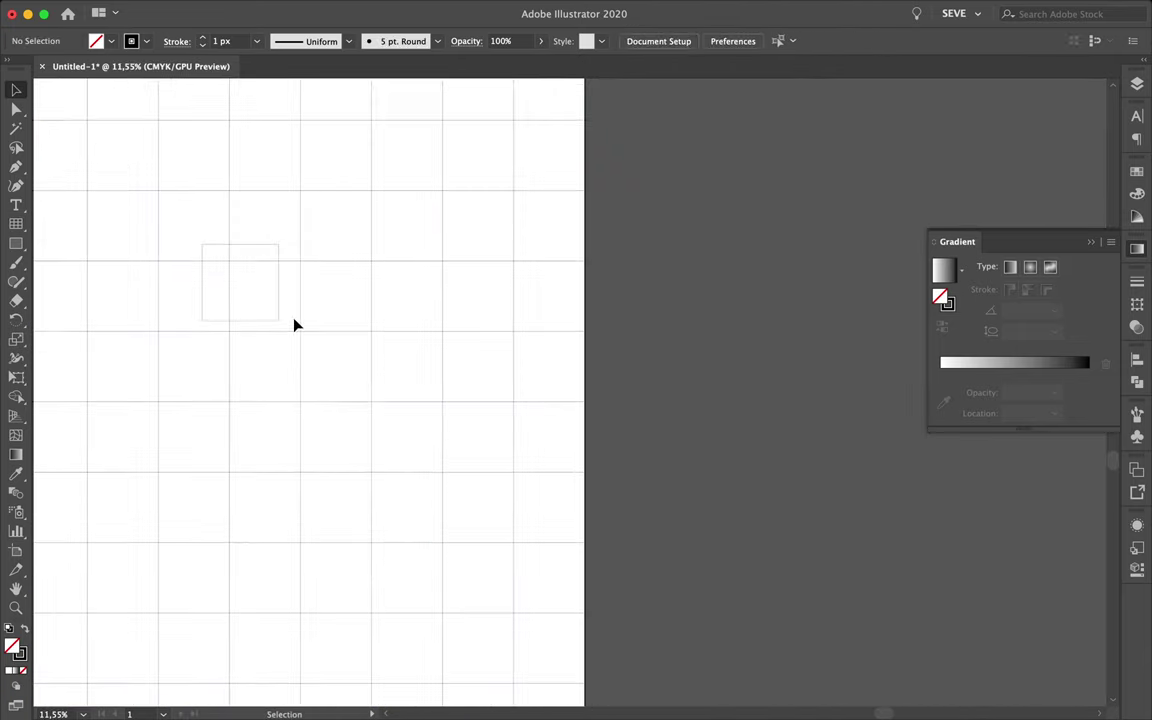
{"action": "key", "text": "p"}
{"action": "scroll", "coordinate": [301, 283], "scroll_direction": "down", "scroll_amount": 5, "text": "alt"}
Draw a corner-to-corner diagonal line and repeat offset copies into many parallel diagonals
{"action": "left_click", "coordinate": [187, 149]}
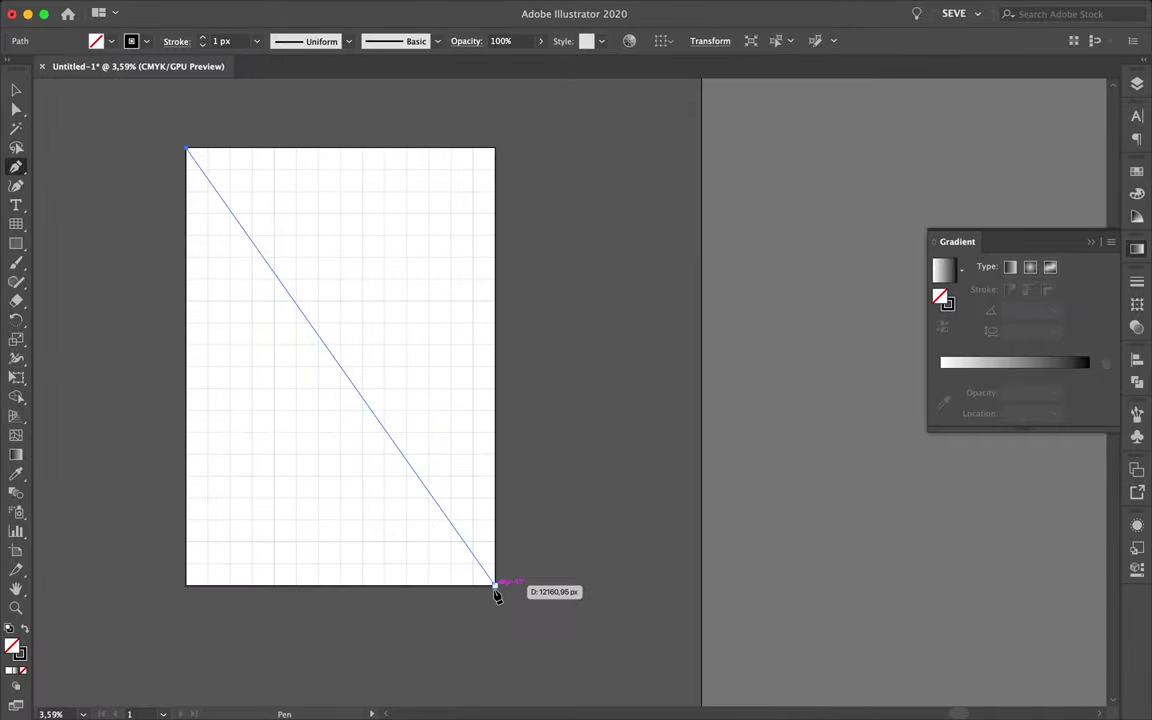
{"action": "left_click", "coordinate": [494, 585]}
{"action": "key", "text": "v"}
{"action": "left_click_drag", "start_coordinate": [452, 498], "coordinate": [506, 545]}
{"action": "scroll", "coordinate": [506, 545], "scroll_direction": "up", "scroll_amount": 4, "text": "alt"}
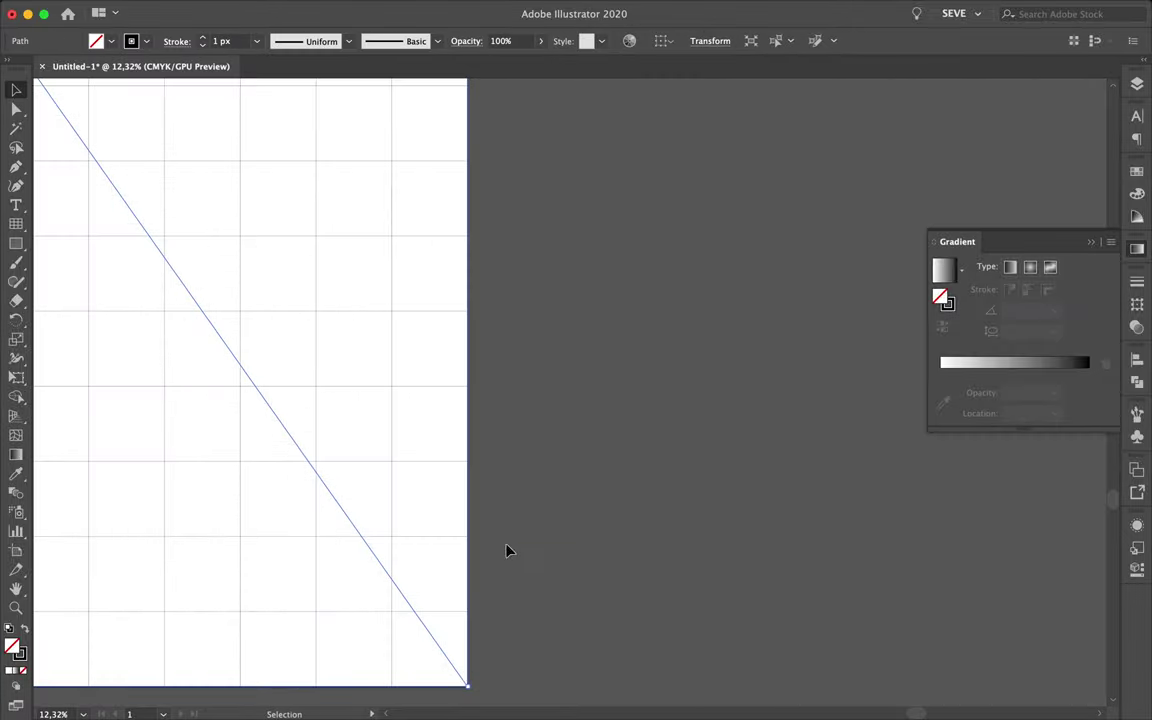
{"action": "mouse_move", "coordinate": [467, 684]}
{"action": "left_mouse_down"}
{"action": "mouse_move", "coordinate": [474, 603]}
{"action": "mouse_move", "coordinate": [458, 599]}
{"action": "left_mouse_up"}
{"action": "key", "text": "ctrl+d"}
{"action": "key", "text": "ctrl+d"}
{"action": "key", "text": "ctrl+d"}
{"action": "scroll", "coordinate": [535, 548], "scroll_direction": "down", "scroll_amount": 4, "text": "alt"}
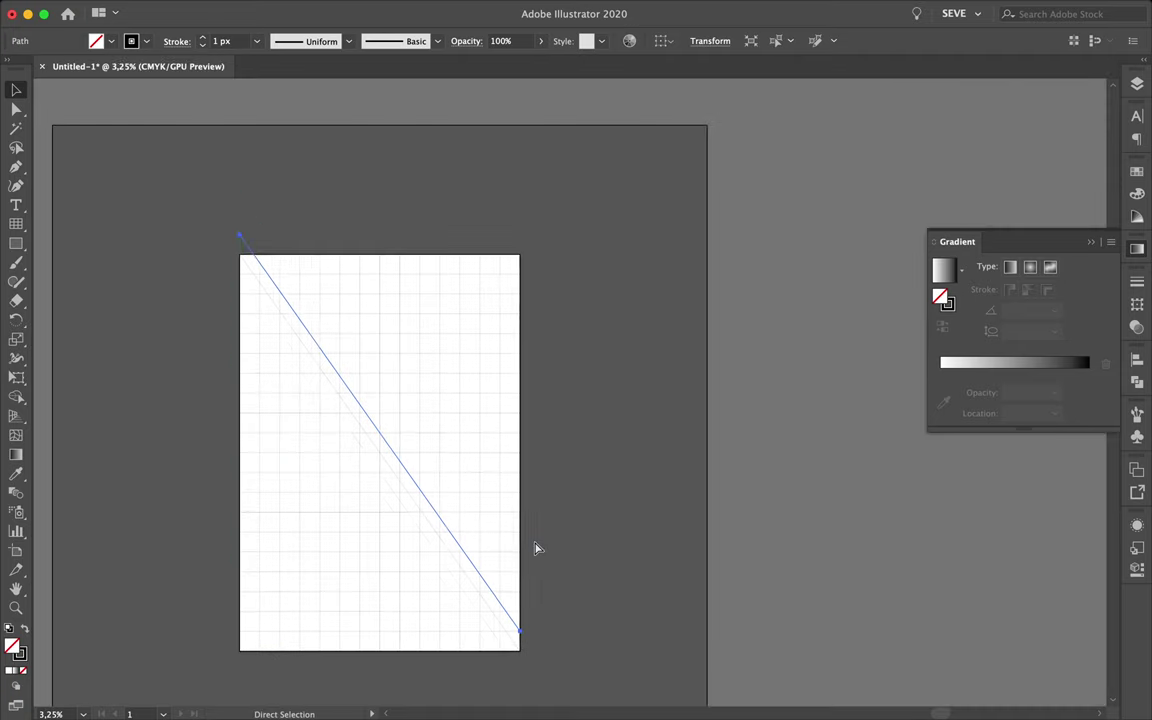
Move the set of diagonal lines into place over the grid
{"action": "left_click_drag", "start_coordinate": [415, 198], "coordinate": [422, 216]}
{"action": "scroll", "coordinate": [422, 216], "scroll_direction": "up", "scroll_amount": 4, "text": "alt"}
{"action": "scroll", "coordinate": [429, 208], "scroll_direction": "down", "scroll_amount": 1, "text": "alt"}
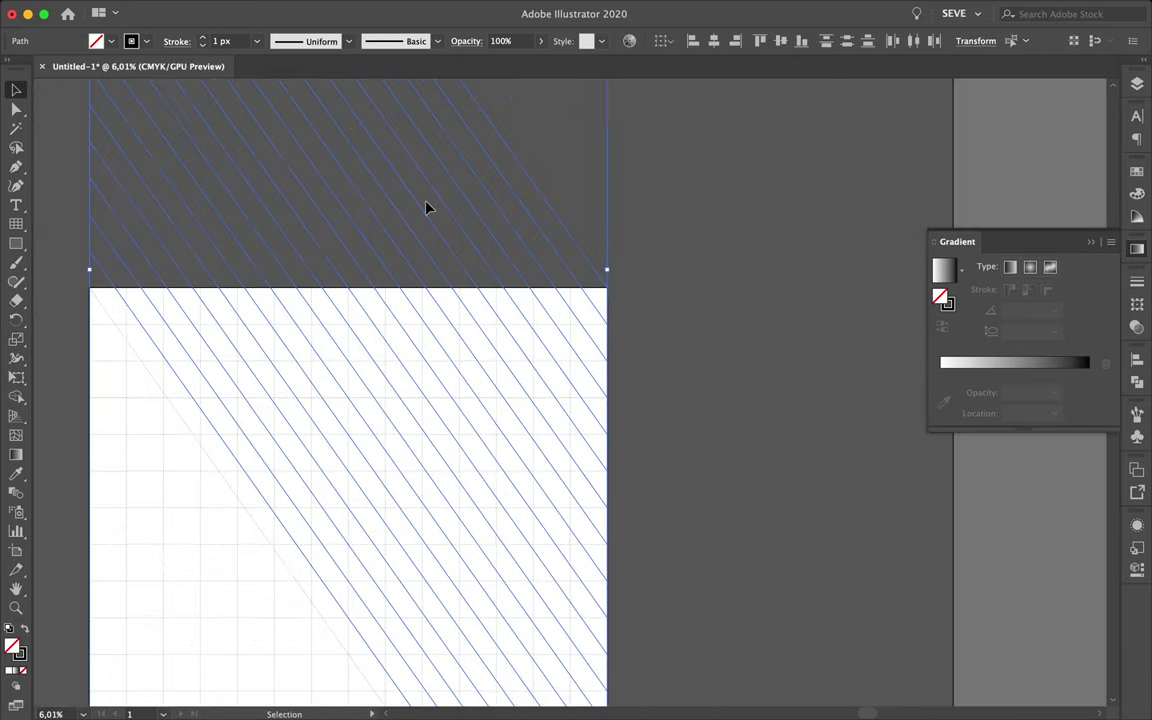
{"action": "scroll", "coordinate": [426, 207], "scroll_direction": "down", "scroll_amount": 5}
{"action": "left_click", "coordinate": [373, 183]}
{"action": "scroll", "coordinate": [372, 184], "scroll_direction": "up", "scroll_amount": 1}
{"action": "scroll", "coordinate": [372, 184], "scroll_direction": "left", "scroll_amount": 2}
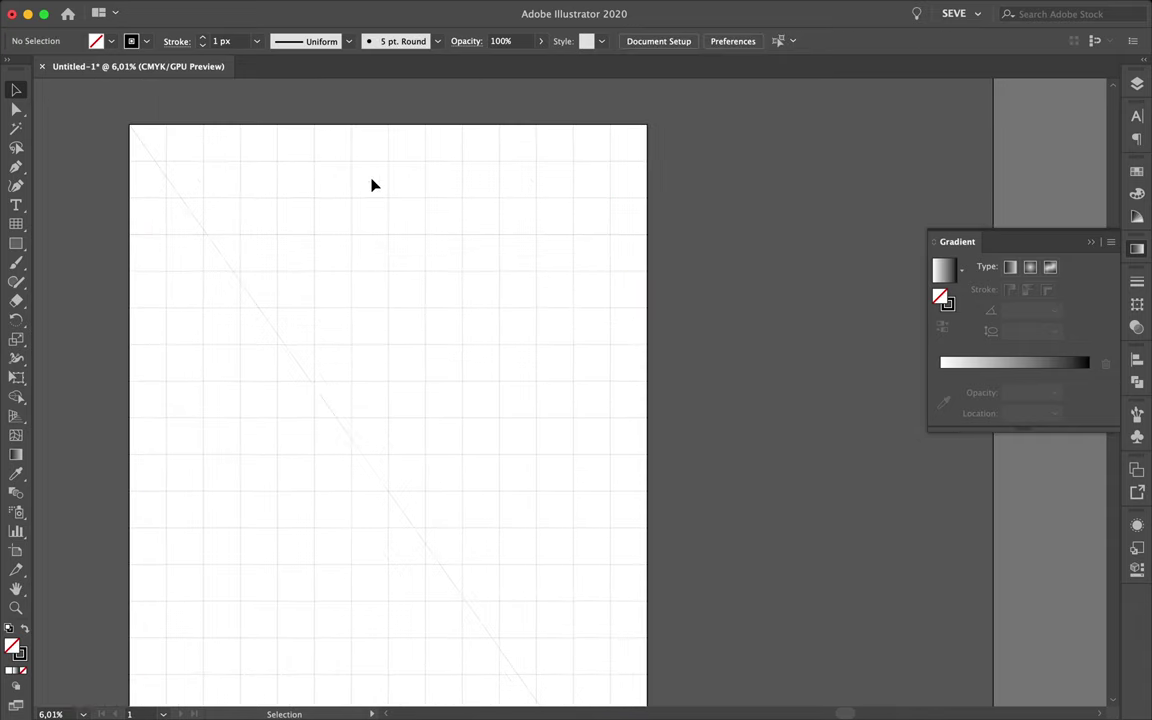
Adjust a diagonal's end anchor and copy the diagonal straight down
{"action": "left_click", "coordinate": [210, 168]}
{"action": "key", "text": "a"}
{"action": "left_click_drag", "start_coordinate": [571, 699], "coordinate": [576, 673]}
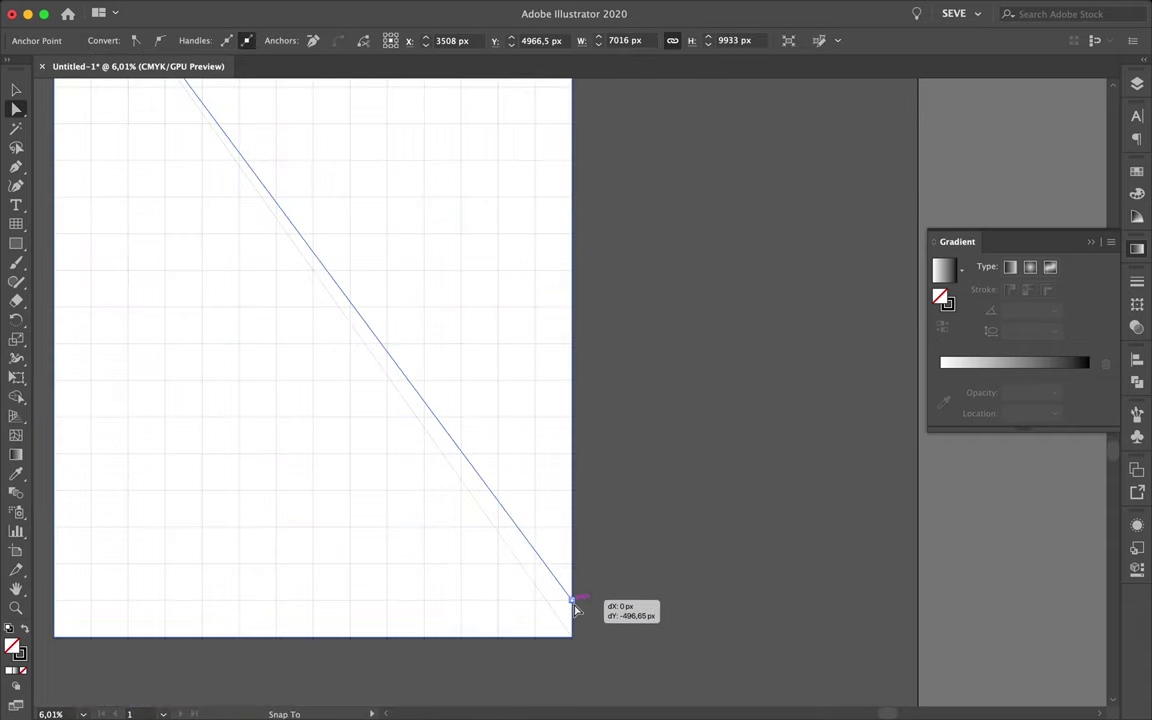
{"action": "scroll", "coordinate": [585, 484], "scroll_direction": "down", "scroll_amount": 2}
{"action": "left_click_drag", "start_coordinate": [585, 484], "coordinate": [590, 484]}
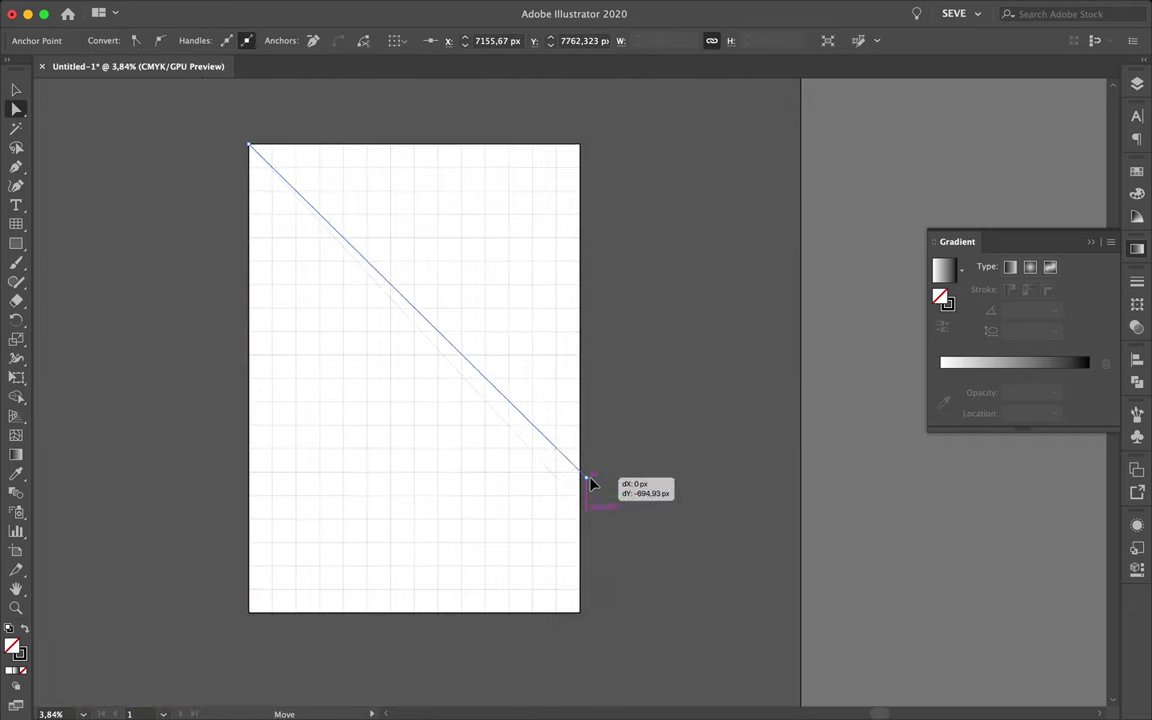
{"action": "left_click_drag", "start_coordinate": [476, 375], "coordinate": [484, 403]}
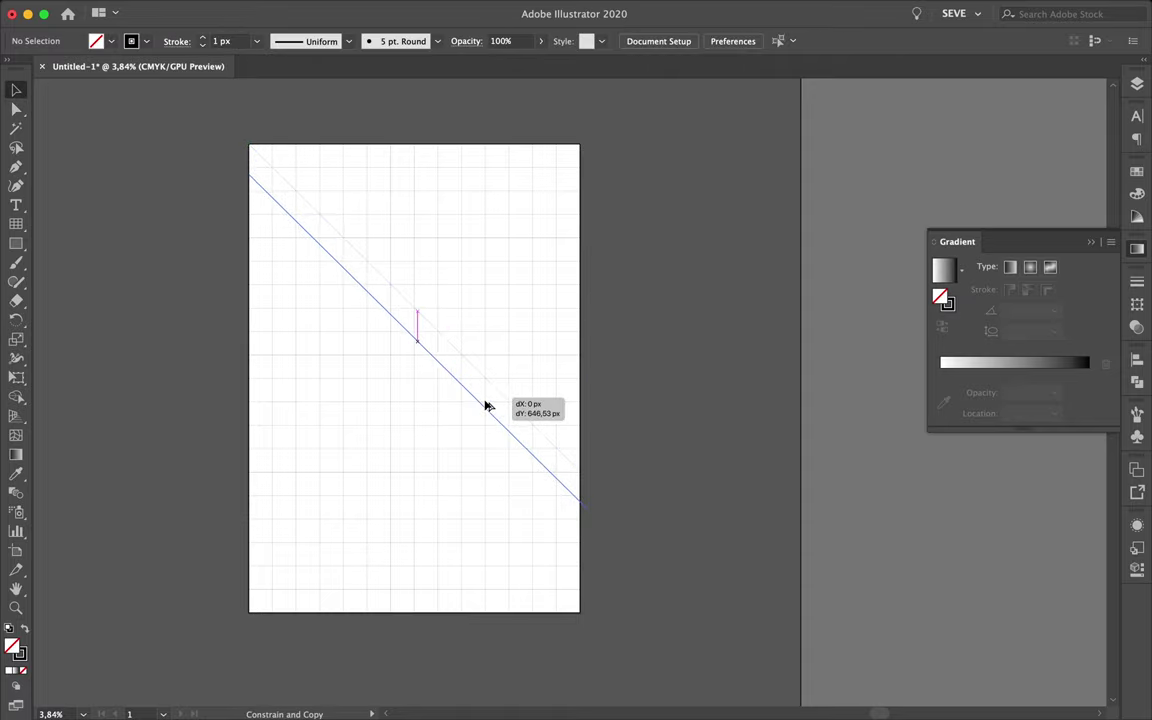
{"action": "scroll", "coordinate": [553, 455], "scroll_direction": "up", "scroll_amount": 2}
Drag diagonal end points onto the artboard's right edge and corner
{"action": "left_click", "coordinate": [700, 570]}
{"action": "left_click", "coordinate": [638, 522]}
{"action": "scroll", "coordinate": [640, 530], "scroll_direction": "down", "scroll_amount": 2}
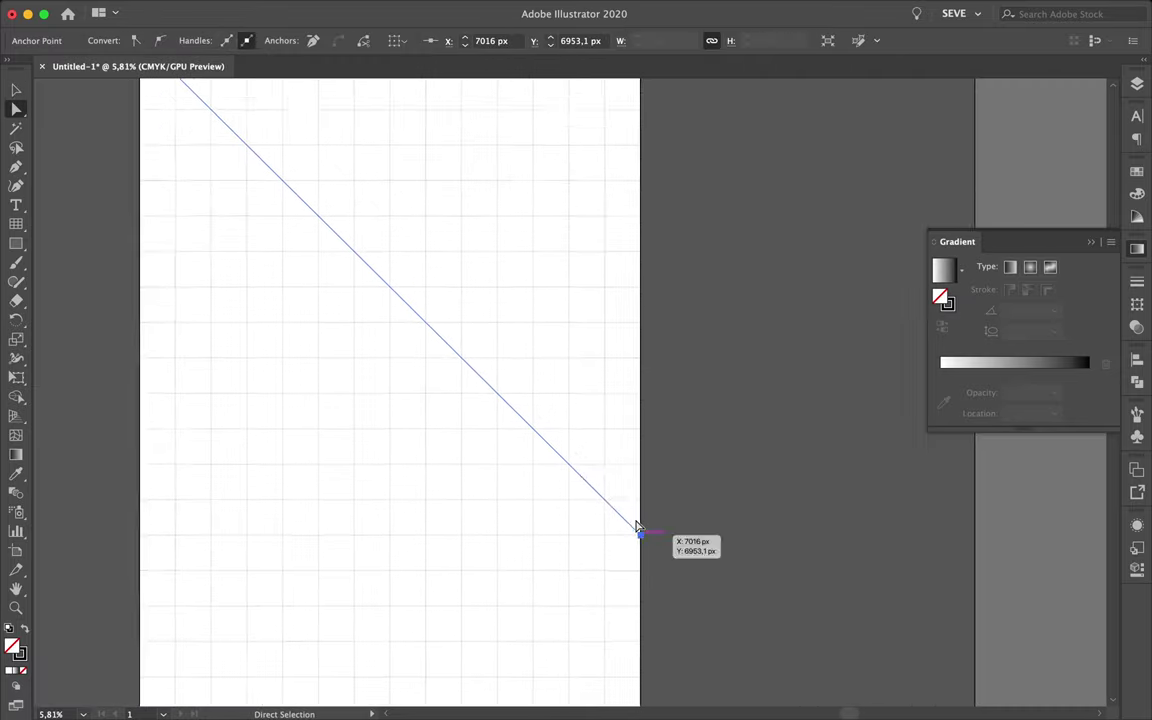
{"action": "left_click_drag", "start_coordinate": [643, 535], "coordinate": [645, 595]}
{"action": "left_click", "coordinate": [558, 548]}
{"action": "scroll", "coordinate": [564, 545], "scroll_direction": "down", "scroll_amount": 1}
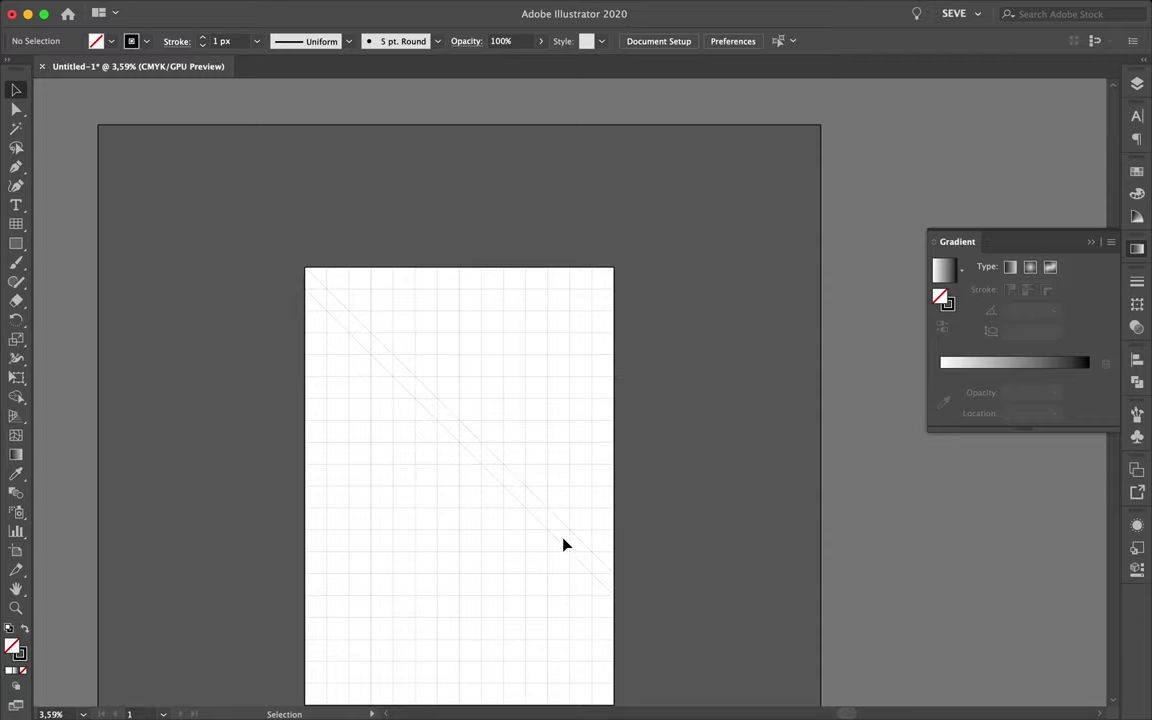
{"action": "scroll", "coordinate": [563, 545], "scroll_direction": "up", "scroll_amount": 2}
{"action": "mouse_move", "coordinate": [614, 540]}
{"action": "left_mouse_down"}
{"action": "mouse_move", "coordinate": [627, 612]}
{"action": "mouse_move", "coordinate": [620, 668]}
{"action": "mouse_move", "coordinate": [463, 514]}
{"action": "mouse_move", "coordinate": [471, 521]}
{"action": "mouse_move", "coordinate": [396, 422]}
{"action": "left_mouse_up"}
{"action": "scroll", "coordinate": [627, 612], "scroll_direction": "down", "scroll_amount": 2}
Move the hatch lines up the artboard
{"action": "scroll", "coordinate": [628, 615], "scroll_direction": "down", "scroll_amount": 1}
{"action": "scroll", "coordinate": [472, 521], "scroll_direction": "up", "scroll_amount": 2}
{"action": "scroll", "coordinate": [471, 521], "scroll_direction": "up", "scroll_amount": 2}
{"action": "scroll", "coordinate": [470, 520], "scroll_direction": "down", "scroll_amount": 2}
{"action": "scroll", "coordinate": [465, 520], "scroll_direction": "down", "scroll_amount": 1}
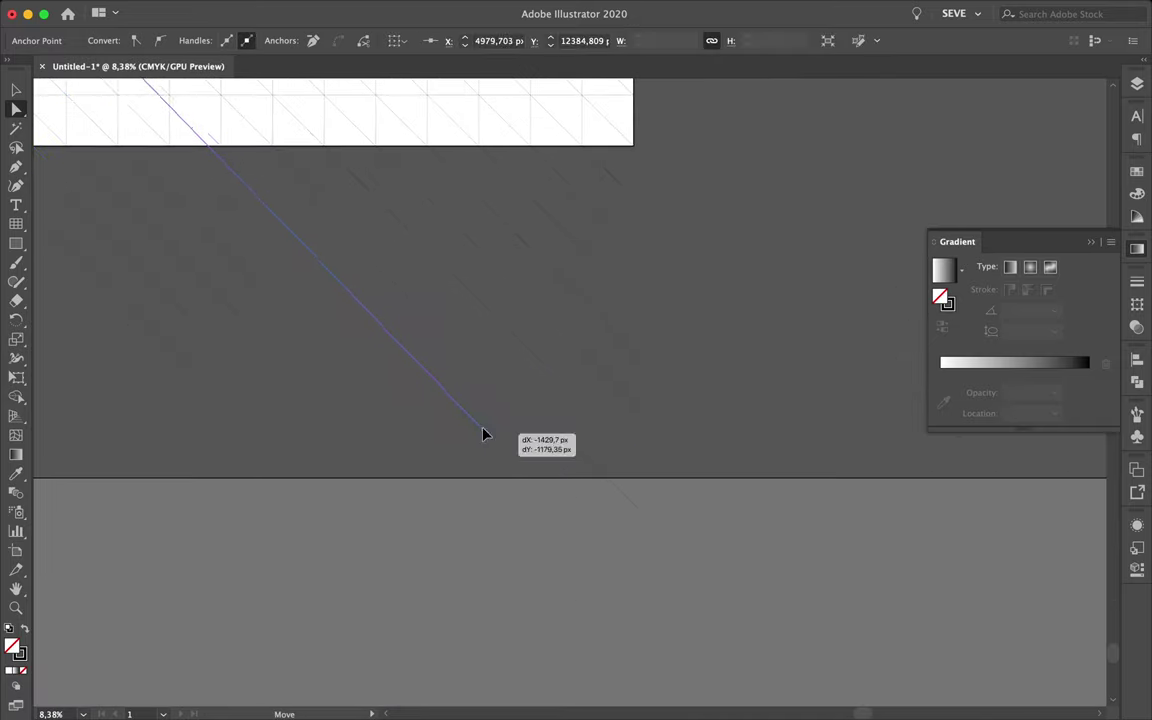
{"action": "scroll", "coordinate": [560, 415], "scroll_direction": "down", "scroll_amount": 3}
{"action": "key", "text": "v"}
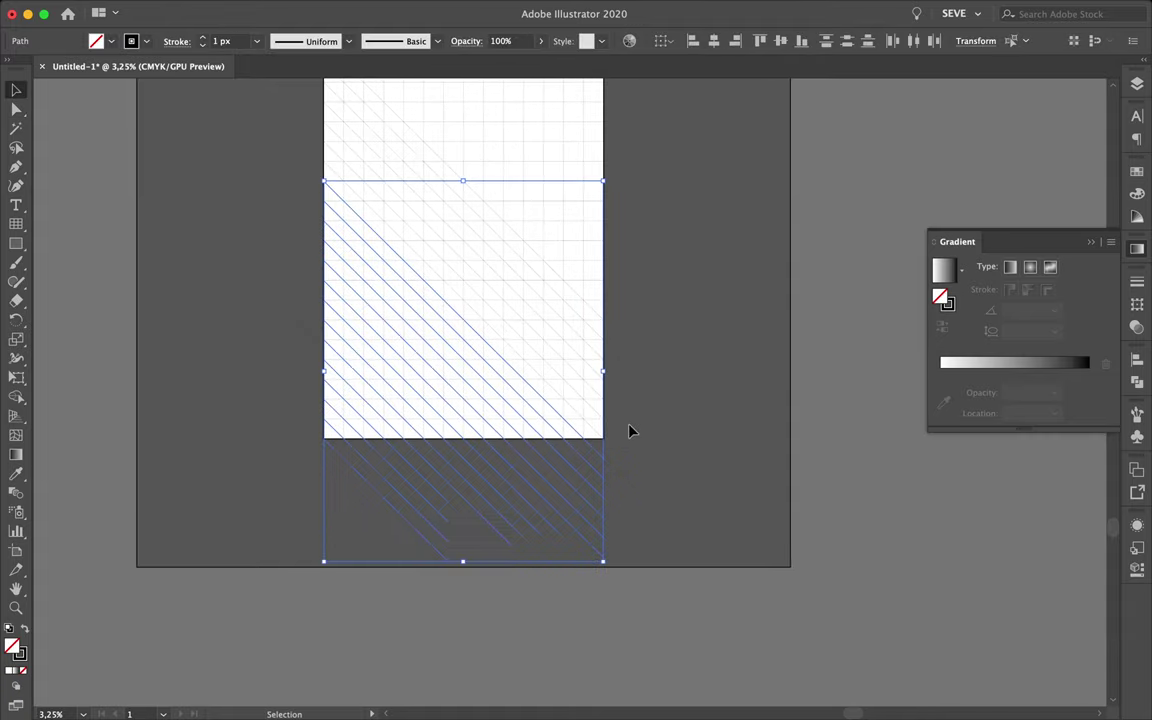
{"action": "left_click_drag", "start_coordinate": [506, 459], "coordinate": [522, 231]}
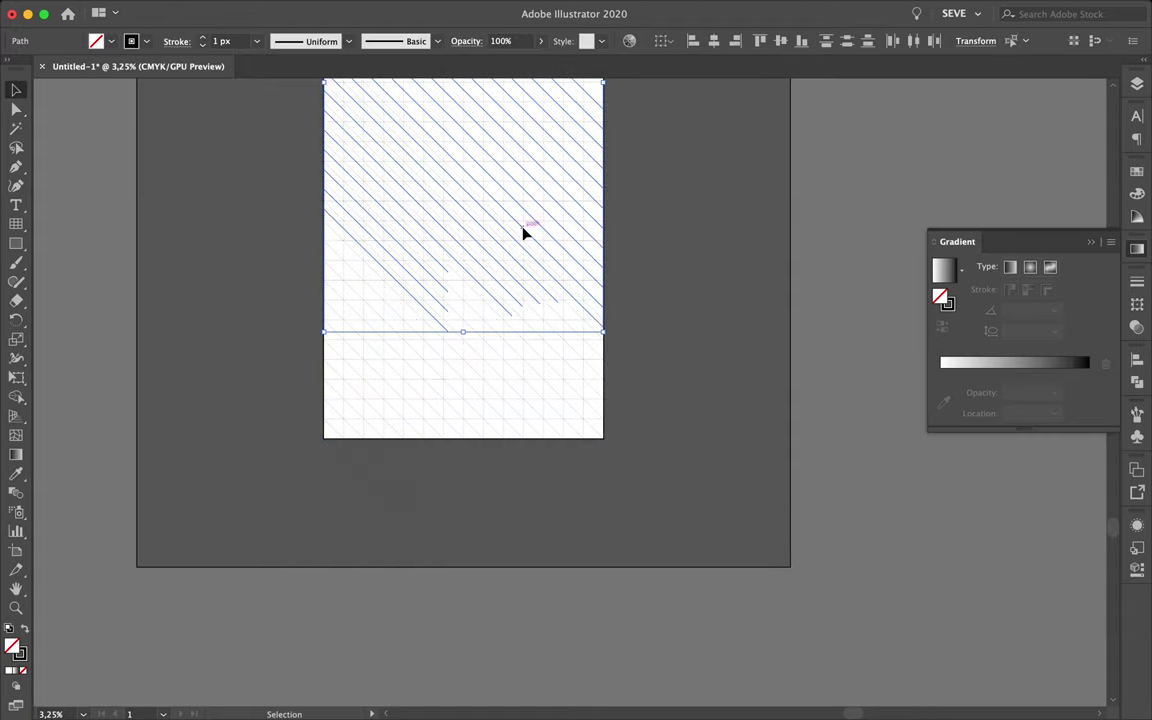
Mirror the hatch lines with the Reflect Tool and move the copy into position
{"action": "left_click_drag", "start_coordinate": [16, 319], "coordinate": [56, 337]}
{"action": "left_click_drag", "start_coordinate": [296, 218], "coordinate": [568, 169]}
{"action": "scroll", "coordinate": [568, 169], "scroll_direction": "up", "scroll_amount": 3}
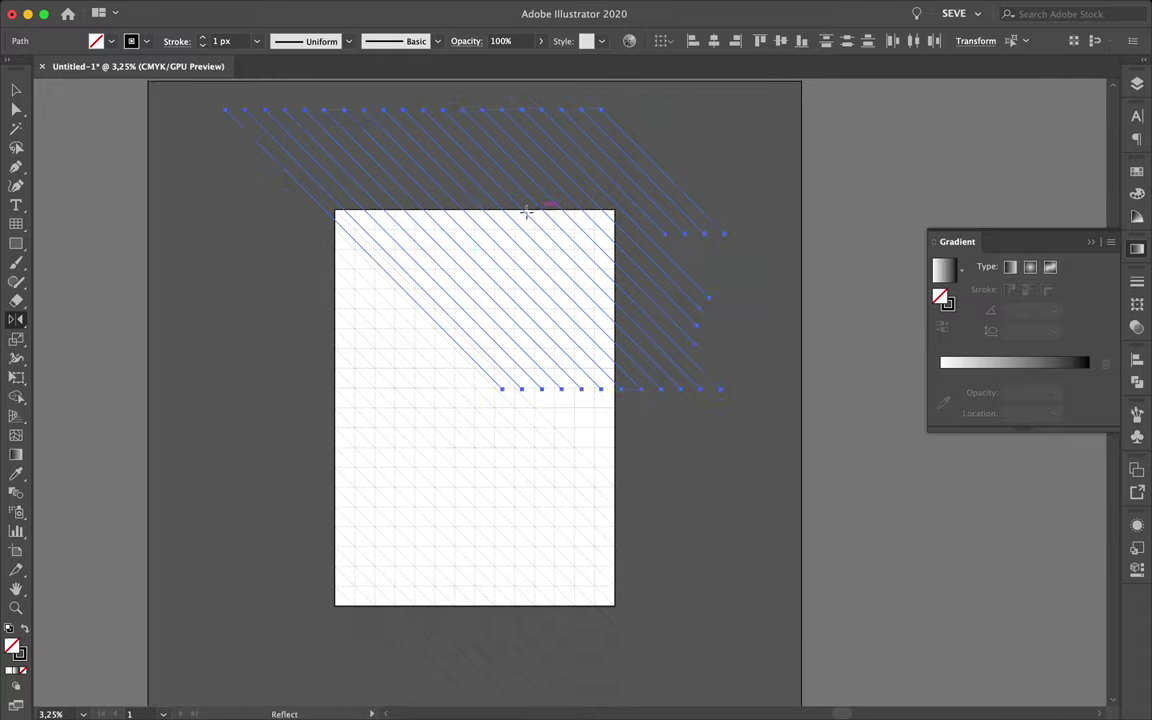
{"action": "key", "text": "v"}
{"action": "scroll", "coordinate": [411, 204], "scroll_direction": "up", "scroll_amount": 3}
{"action": "left_click_drag", "start_coordinate": [405, 251], "coordinate": [345, 255]}
Align the hatch with the artboard's top-left corner
{"action": "scroll", "coordinate": [345, 255], "scroll_direction": "up", "scroll_amount": 3}
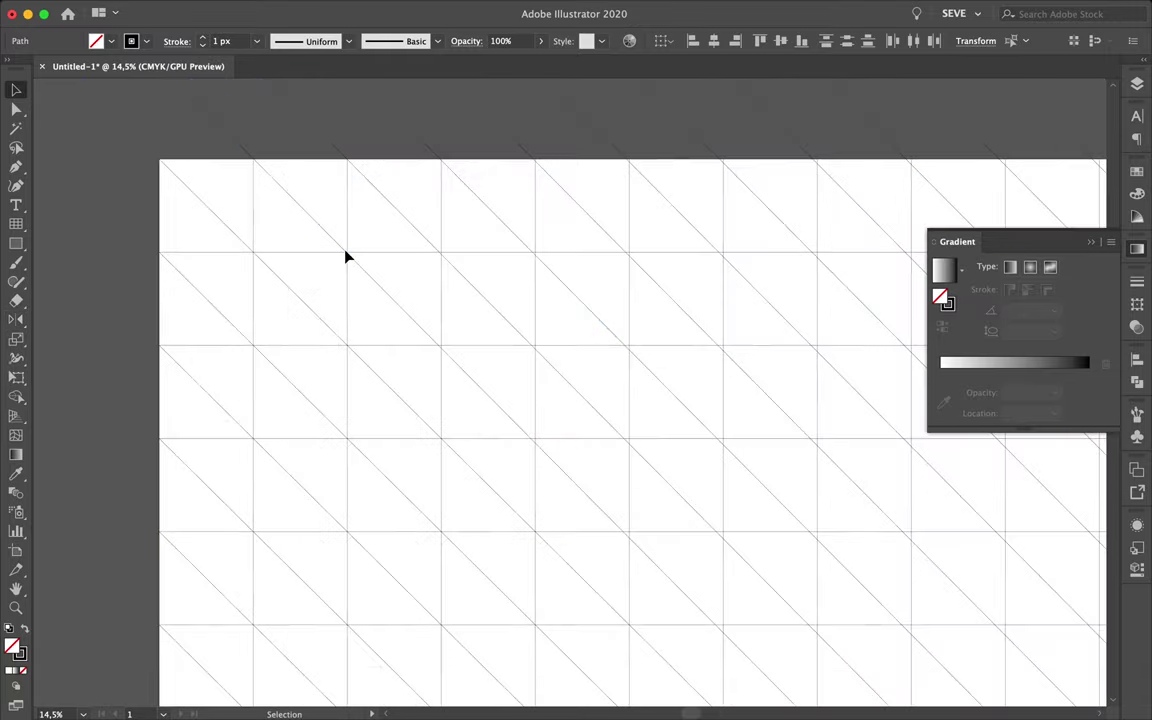
{"action": "scroll", "coordinate": [406, 314], "scroll_direction": "up", "scroll_amount": 3}
{"action": "scroll", "coordinate": [406, 314], "scroll_direction": "down", "scroll_amount": 3}
{"action": "scroll", "coordinate": [406, 314], "scroll_direction": "down", "scroll_amount": 2}
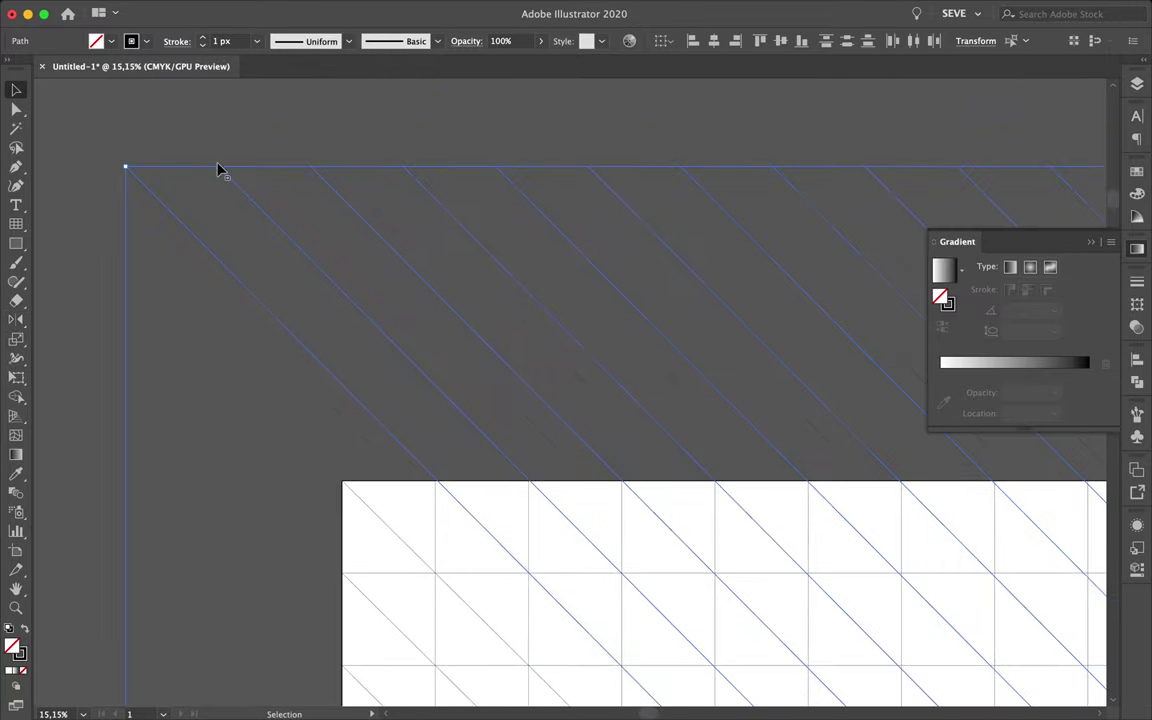
{"action": "left_click_drag", "start_coordinate": [218, 170], "coordinate": [527, 481]}
{"action": "left_click", "coordinate": [488, 419]}
Pull a diagonal's end anchor back toward the artboard
{"action": "scroll", "coordinate": [488, 419], "scroll_direction": "down", "scroll_amount": 3}
{"action": "scroll", "coordinate": [488, 421], "scroll_direction": "down", "scroll_amount": 2}
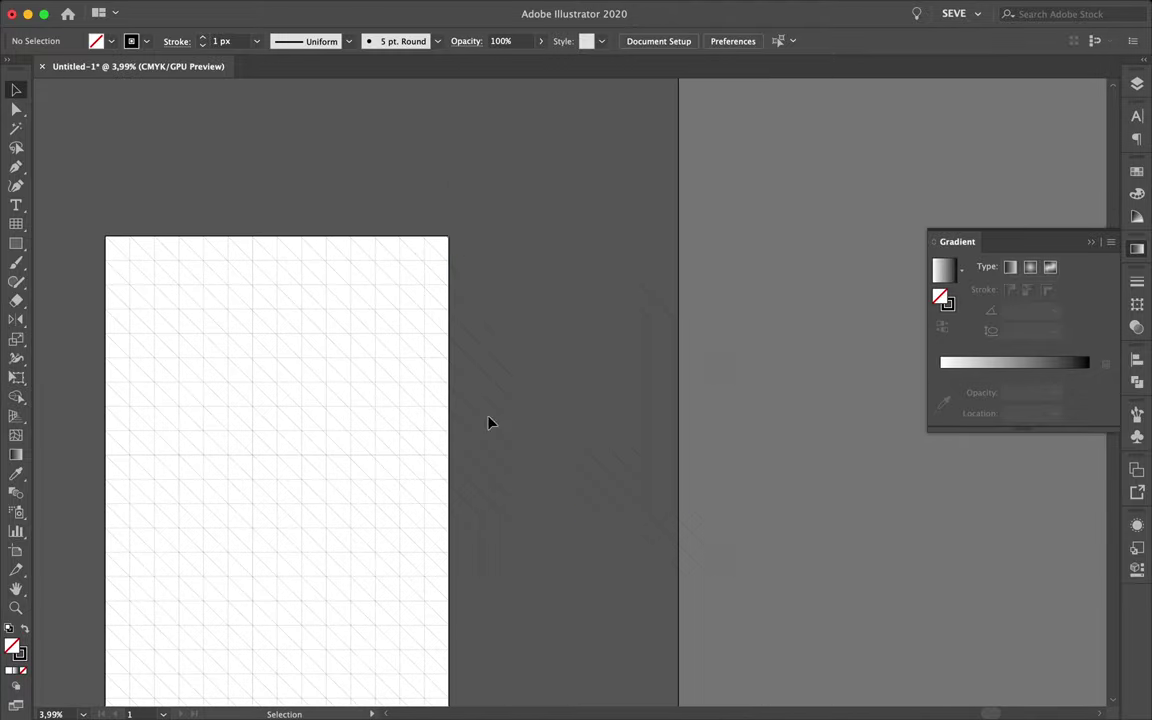
{"action": "left_click", "coordinate": [673, 307]}
{"action": "left_click", "coordinate": [755, 591]}
{"action": "left_click_drag", "start_coordinate": [641, 485], "coordinate": [631, 455]}
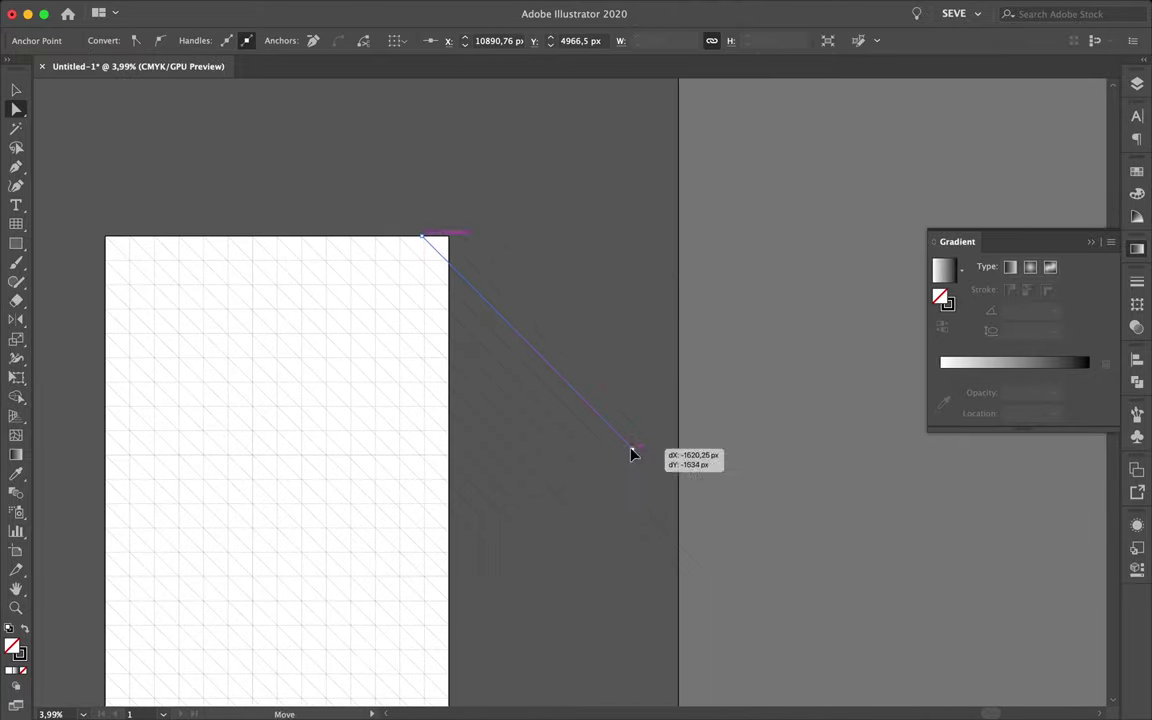
Select all the artwork and open the colour settings
{"action": "scroll", "coordinate": [345, 429], "scroll_direction": "down", "scroll_amount": 2}
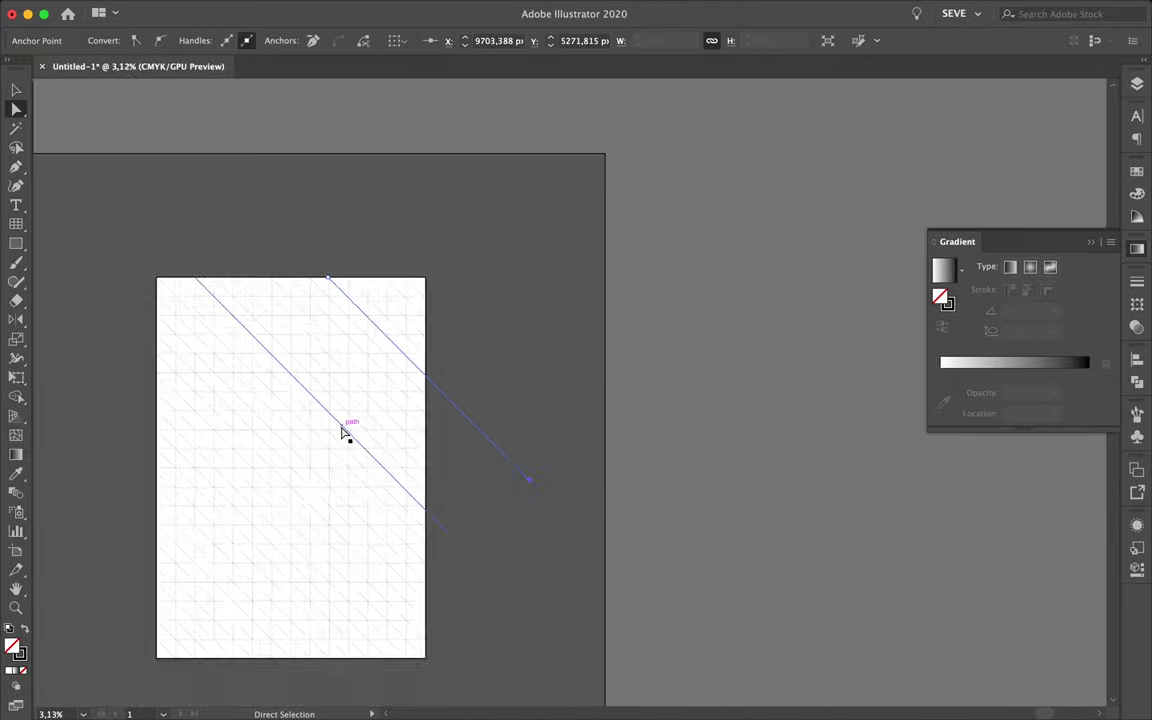
{"action": "scroll", "coordinate": [345, 432], "scroll_direction": "down", "scroll_amount": 2}
{"action": "key", "text": "v"}
{"action": "key", "text": "ctrl+a"}
{"action": "left_click", "coordinate": [25, 672]}
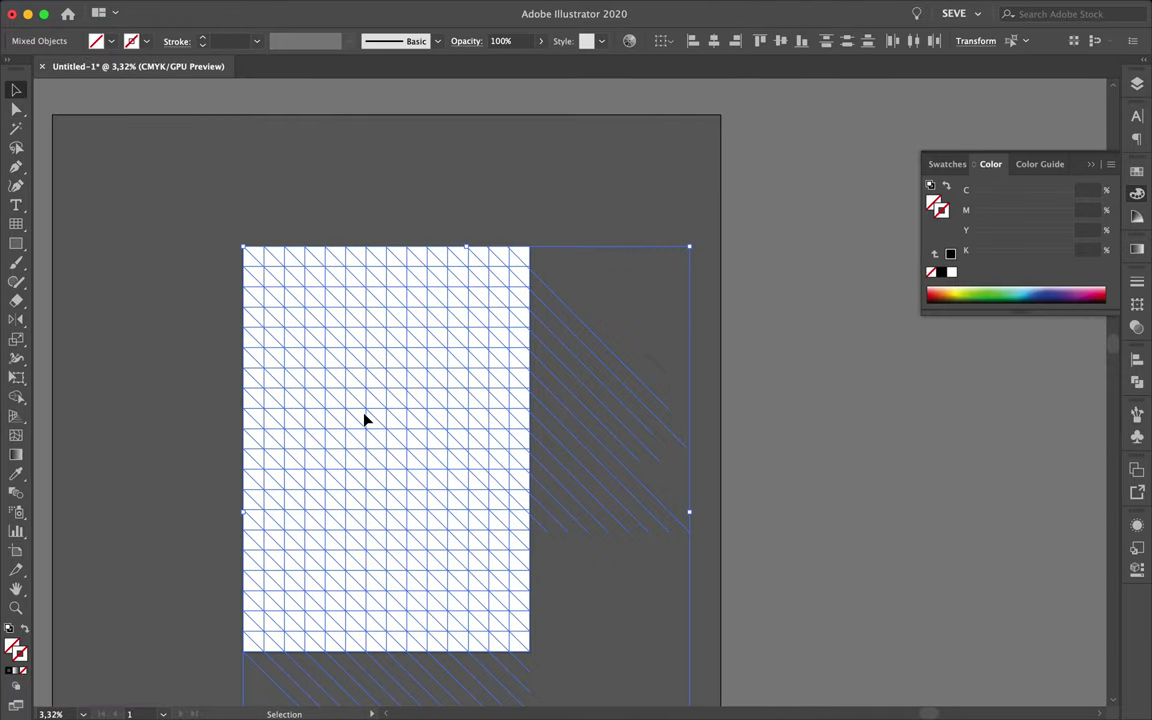
Switch to Direct Selection in Outline view and move a diagonal line's endpoint
{"action": "scroll", "coordinate": [548, 481], "scroll_direction": "up", "scroll_amount": 5}
{"action": "scroll", "coordinate": [545, 481], "scroll_direction": "down", "scroll_amount": 2}
{"action": "scroll", "coordinate": [548, 481], "scroll_direction": "down", "scroll_amount": 1}
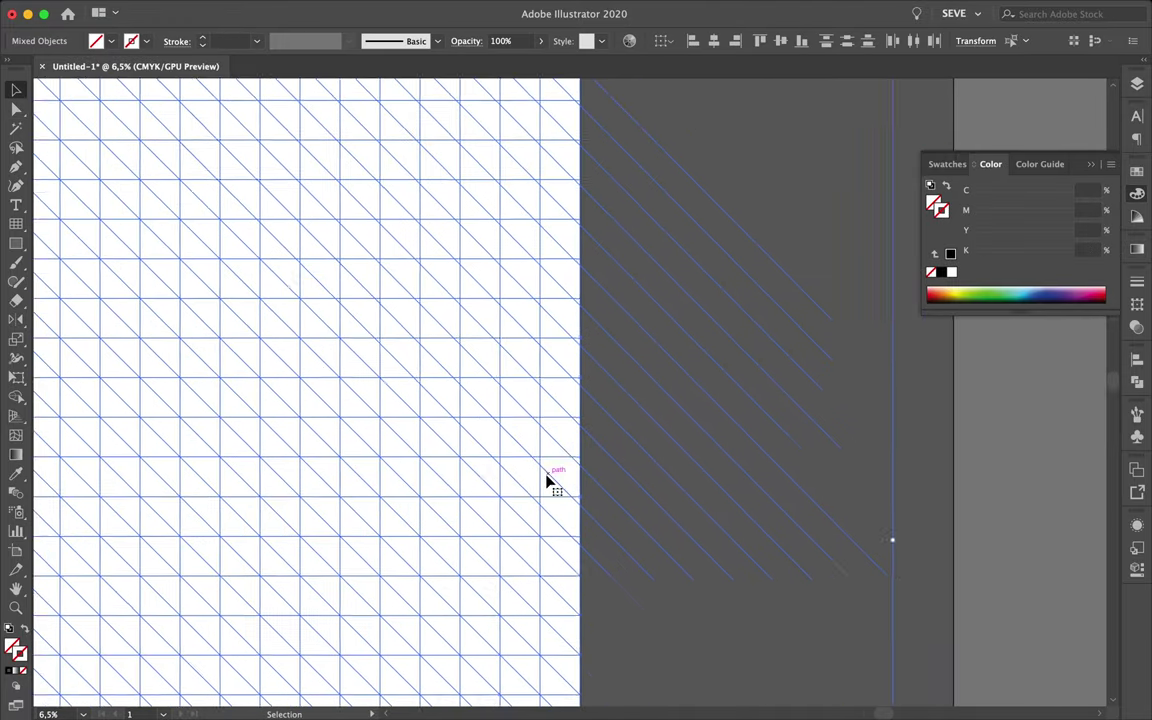
{"action": "key", "text": "a"}
{"action": "key", "text": "ctrl+y"}
{"action": "scroll", "coordinate": [548, 481], "scroll_direction": "up", "scroll_amount": 3}
{"action": "scroll", "coordinate": [599, 489], "scroll_direction": "down", "scroll_amount": 2}
{"action": "mouse_move", "coordinate": [698, 465]}
{"action": "left_mouse_down"}
{"action": "mouse_move", "coordinate": [520, 302]}
{"action": "mouse_move", "coordinate": [882, 505]}
{"action": "mouse_move", "coordinate": [1018, 617]}
{"action": "left_mouse_up"}
{"action": "scroll", "coordinate": [635, 206], "scroll_direction": "down", "scroll_amount": 2}
Pull the long diagonal's ends back to the grid corner and along the top edge
{"action": "mouse_move", "coordinate": [848, 531]}
{"action": "left_mouse_down"}
{"action": "mouse_move", "coordinate": [573, 245]}
{"action": "mouse_move", "coordinate": [543, 147]}
{"action": "mouse_move", "coordinate": [563, 136]}
{"action": "left_mouse_up"}
{"action": "scroll", "coordinate": [853, 516], "scroll_direction": "up", "scroll_amount": 2}
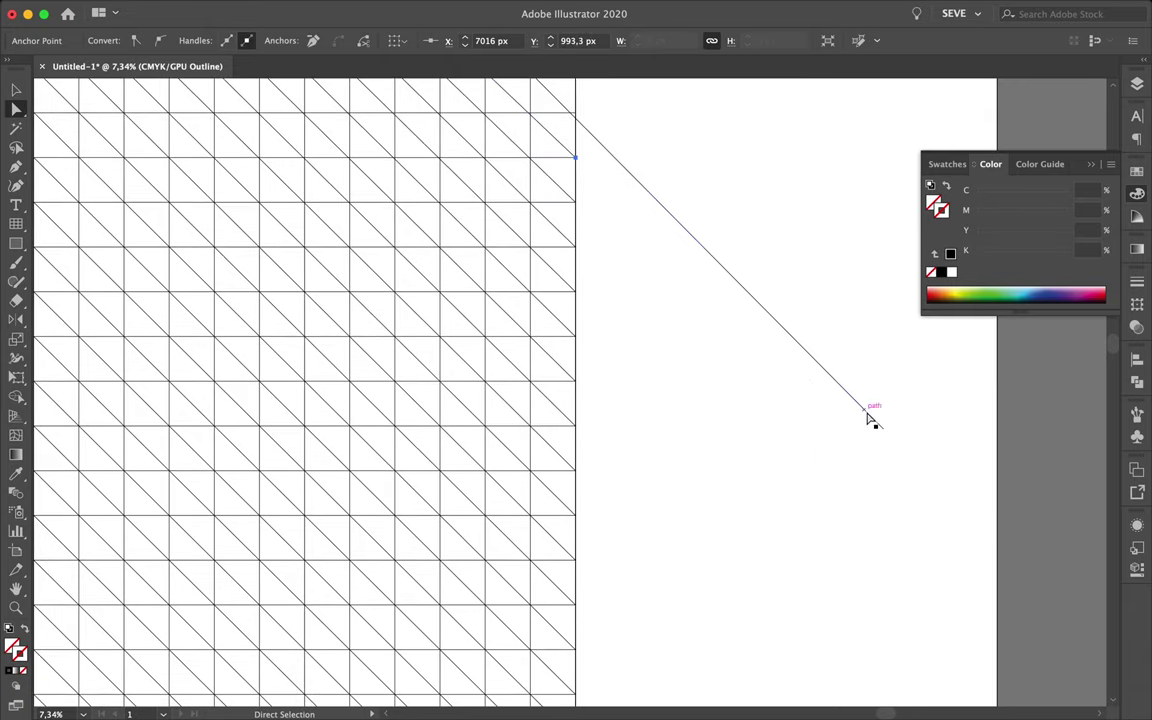
{"action": "left_click_drag", "start_coordinate": [868, 412], "coordinate": [576, 116]}
{"action": "scroll", "coordinate": [572, 136], "scroll_direction": "up", "scroll_amount": 2}
{"action": "mouse_move", "coordinate": [444, 243]}
{"action": "left_mouse_down"}
{"action": "mouse_move", "coordinate": [160, 243]}
{"action": "mouse_move", "coordinate": [275, 233]}
{"action": "mouse_move", "coordinate": [218, 218]}
{"action": "mouse_move", "coordinate": [260, 210]}
{"action": "mouse_move", "coordinate": [150, 200]}
{"action": "left_mouse_up"}
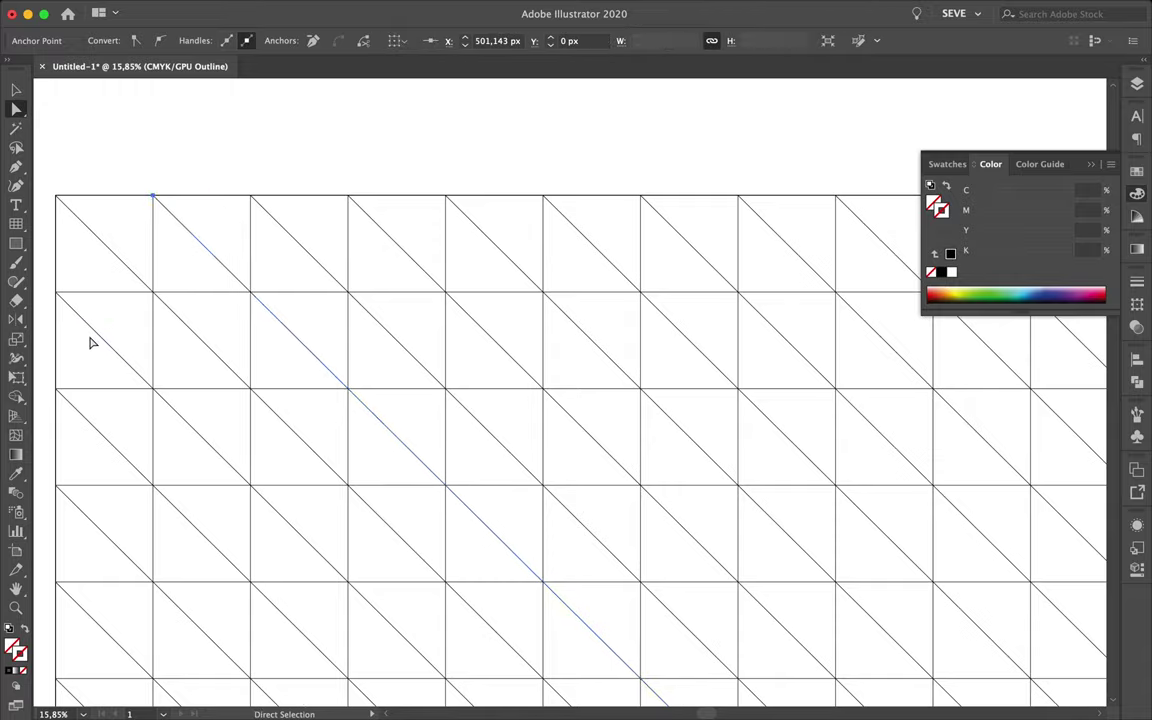
{"action": "scroll", "coordinate": [90, 340], "scroll_direction": "up", "scroll_amount": 3}
{"action": "scroll", "coordinate": [90, 340], "scroll_direction": "down", "scroll_amount": 2}
{"action": "scroll", "coordinate": [90, 340], "scroll_direction": "down", "scroll_amount": 2}
{"action": "scroll", "coordinate": [90, 340], "scroll_direction": "down", "scroll_amount": 1}
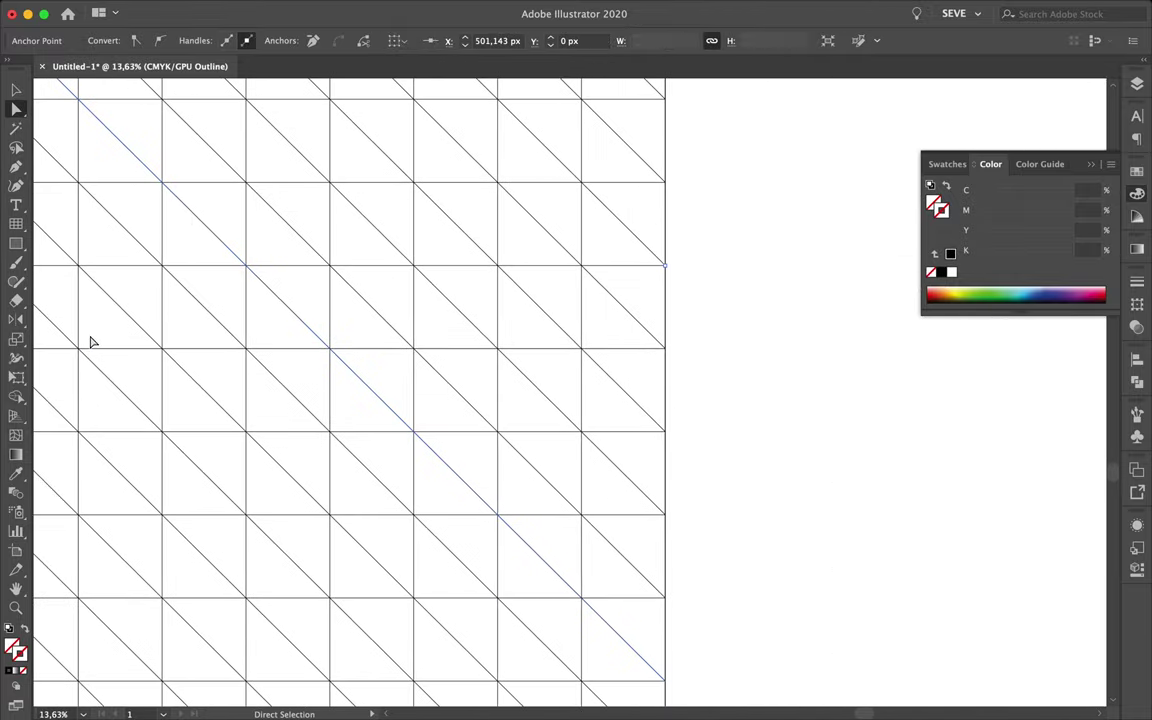
{"action": "scroll", "coordinate": [90, 340], "scroll_direction": "down", "scroll_amount": 3}
Select all and paste, then dismiss the can't-paste warning
{"action": "scroll", "coordinate": [186, 380], "scroll_direction": "down", "scroll_amount": 2}
{"action": "key", "text": "v"}
{"action": "key", "text": "ctrl+a"}
{"action": "key", "text": "ctrl+v"}
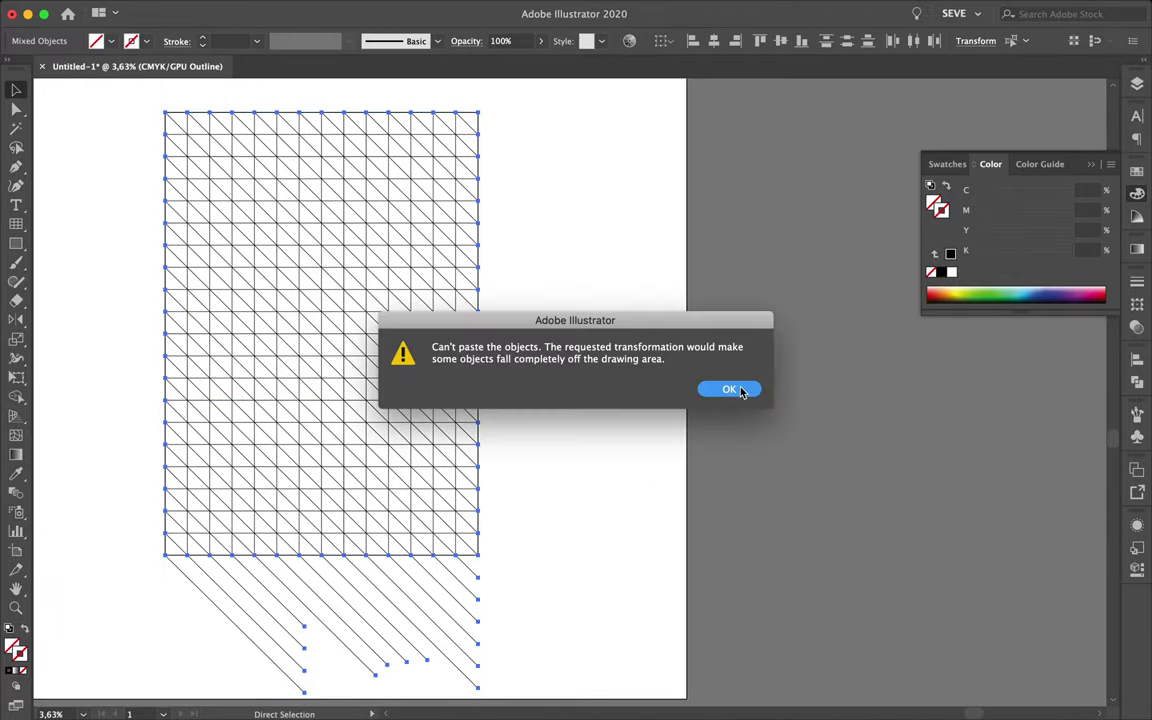
{"action": "key", "text": "Return"}
{"action": "left_click", "coordinate": [378, 655]}
Scale a smaller copy of the artwork into the artboard's top-left
{"action": "key", "text": "ctrl+a"}
{"action": "key", "text": "v"}
{"action": "left_click_drag", "start_coordinate": [424, 617], "coordinate": [249, 319]}
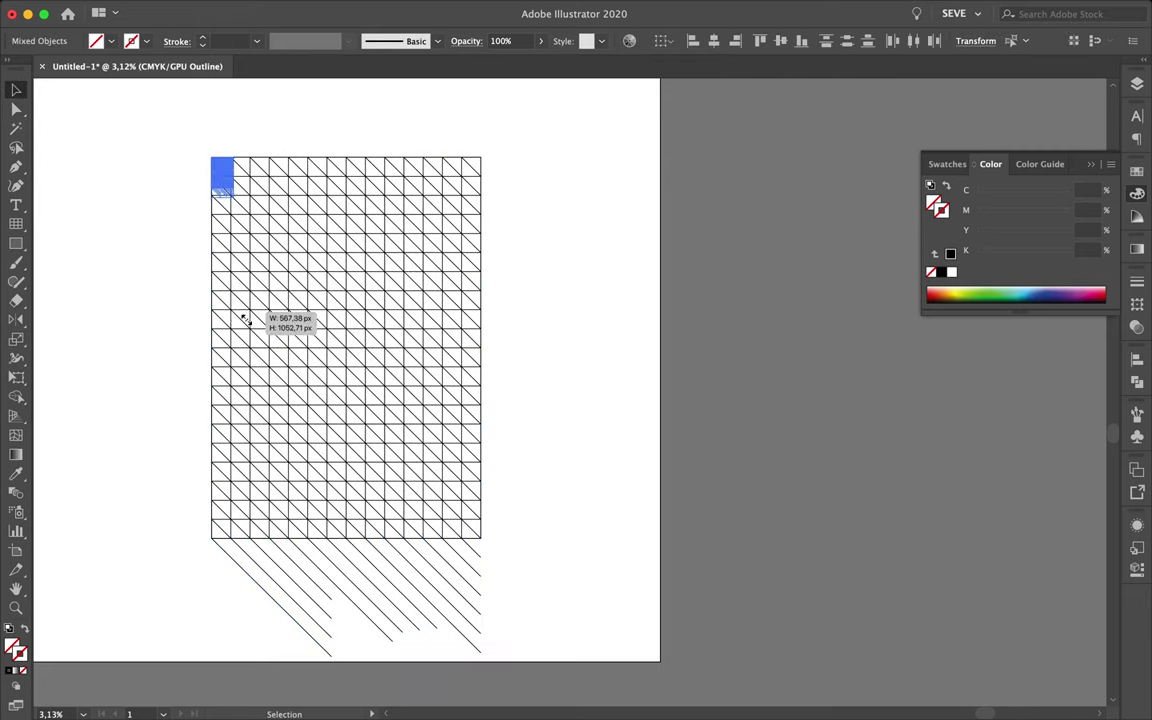
{"action": "scroll", "coordinate": [230, 338], "scroll_direction": "up", "scroll_amount": 3}
{"action": "scroll", "coordinate": [244, 278], "scroll_direction": "down", "scroll_amount": 1}
Marquee-select the entire grid and bring up the Pathfinder panel
{"action": "key", "text": "a"}
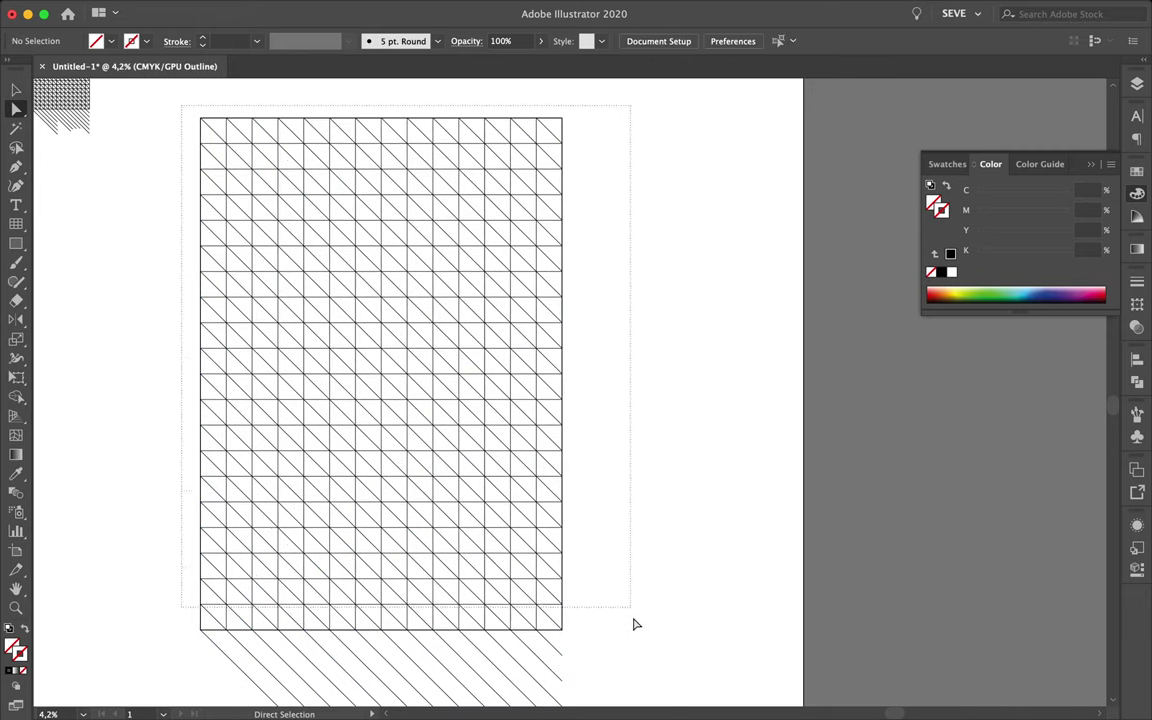
{"action": "left_click_drag", "start_coordinate": [185, 108], "coordinate": [635, 622]}
{"action": "left_click", "coordinate": [157, 9]}
{"action": "left_click", "coordinate": [222, 187]}
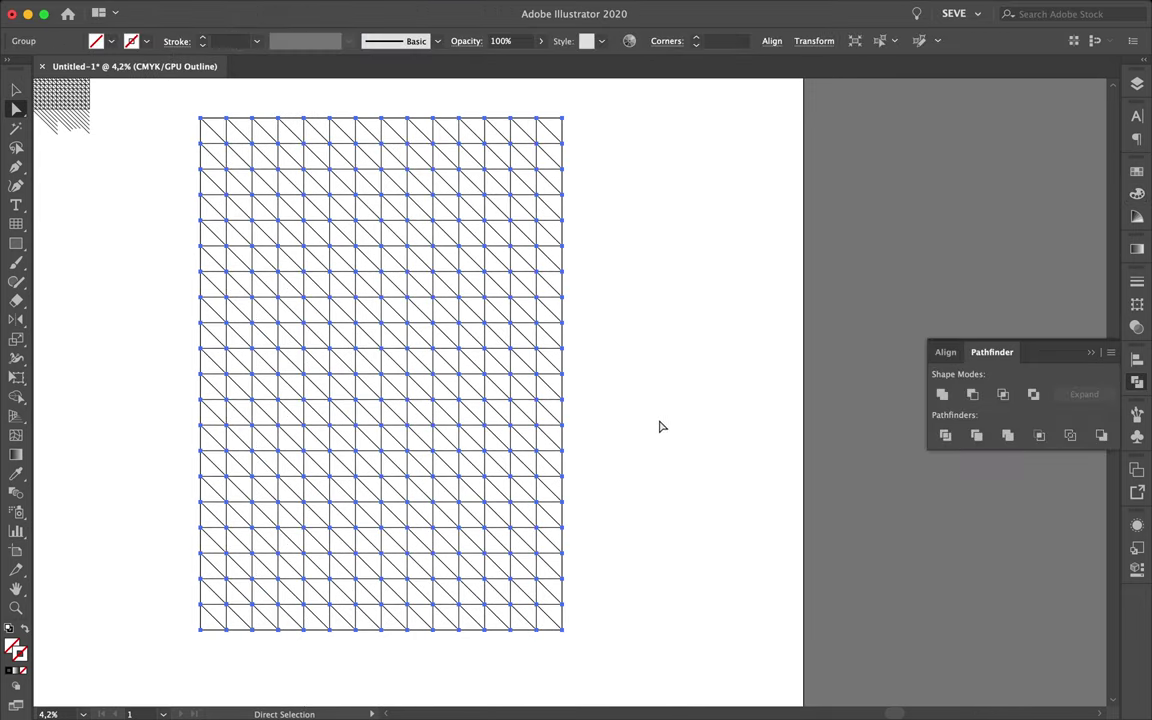
{"action": "left_click", "coordinate": [656, 425]}
{"action": "scroll", "coordinate": [514, 327], "scroll_direction": "up", "scroll_amount": 2}
{"action": "scroll", "coordinate": [518, 320], "scroll_direction": "down", "scroll_amount": 1}
{"action": "scroll", "coordinate": [518, 320], "scroll_direction": "down", "scroll_amount": 1}
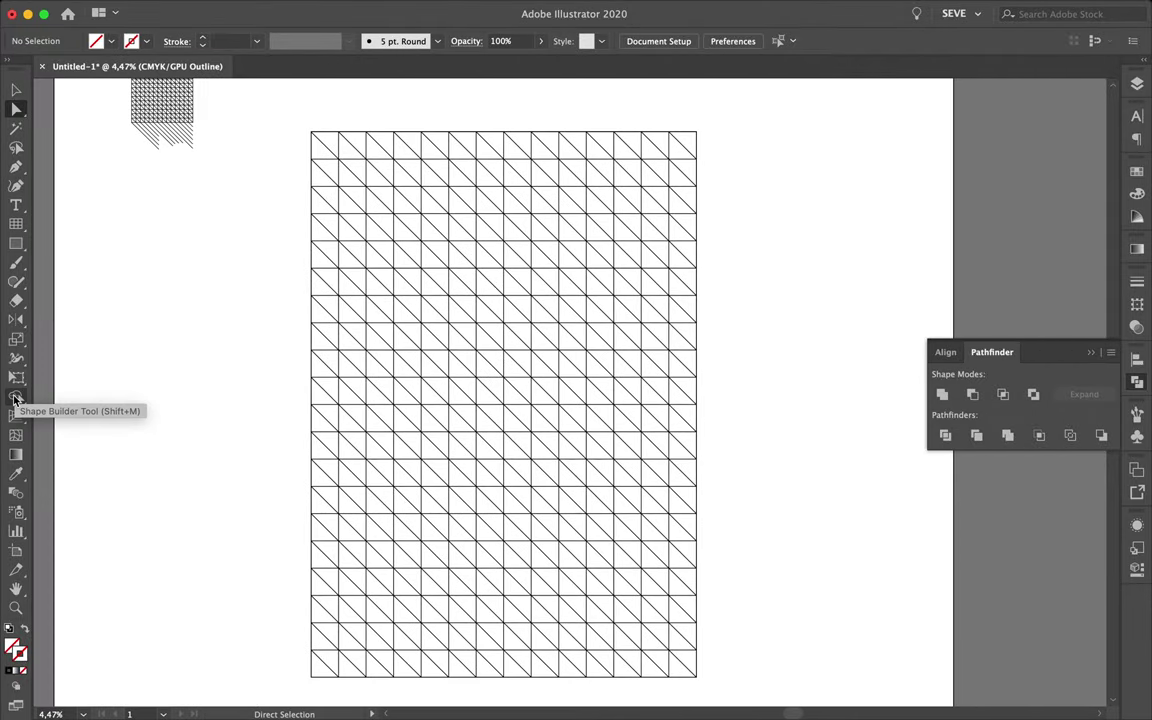
Select the whole grid and merge several lower-left cells into one L-shaped piece with Shape Builder
{"action": "left_click", "coordinate": [15, 398]}
{"action": "scroll", "coordinate": [417, 393], "scroll_direction": "up", "scroll_amount": 1}
{"action": "scroll", "coordinate": [417, 393], "scroll_direction": "down", "scroll_amount": 1}
{"action": "key", "text": "a"}
{"action": "left_click_drag", "start_coordinate": [365, 470], "coordinate": [842, 188]}
{"action": "scroll", "coordinate": [700, 250], "scroll_direction": "down", "scroll_amount": 2}
{"action": "left_click", "coordinate": [16, 397]}
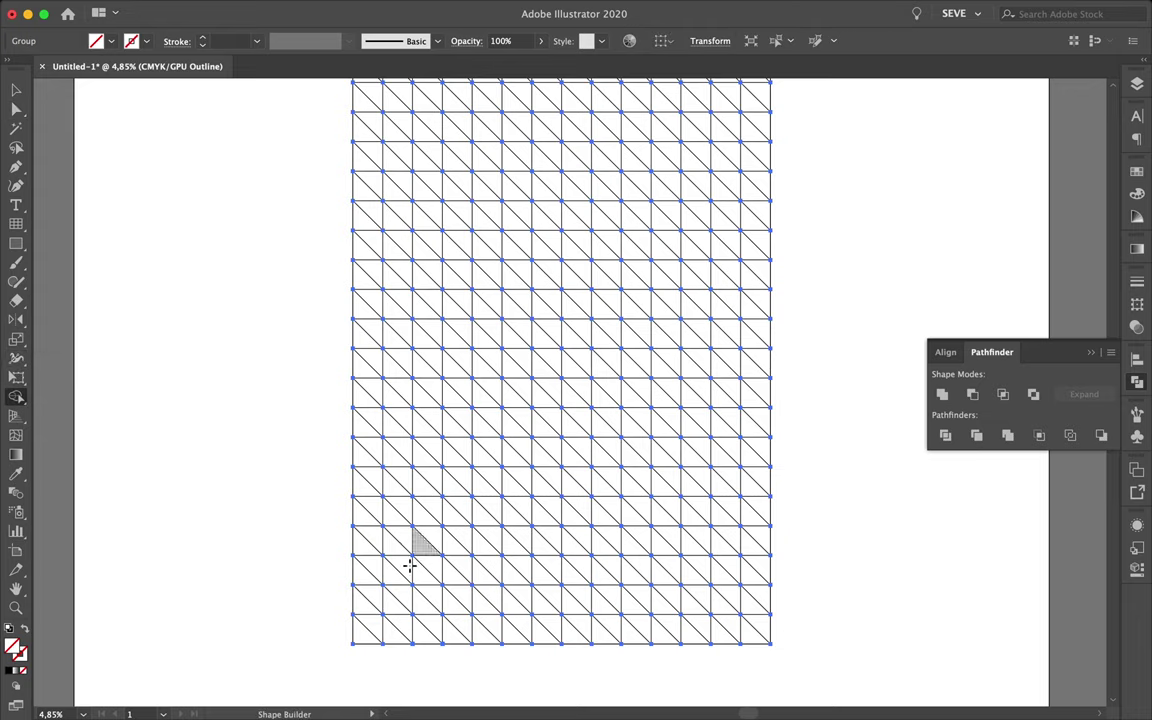
{"action": "left_click_drag", "start_coordinate": [428, 537], "coordinate": [427, 478]}
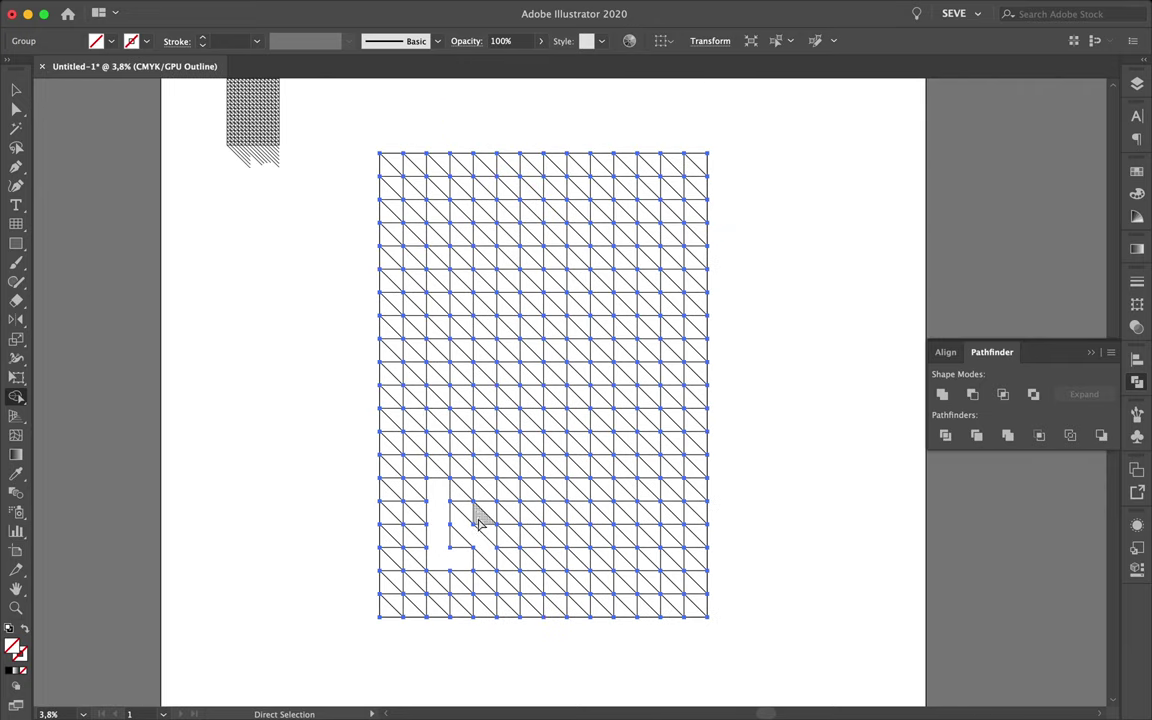
{"action": "key", "text": "ctrl+shift+a"}
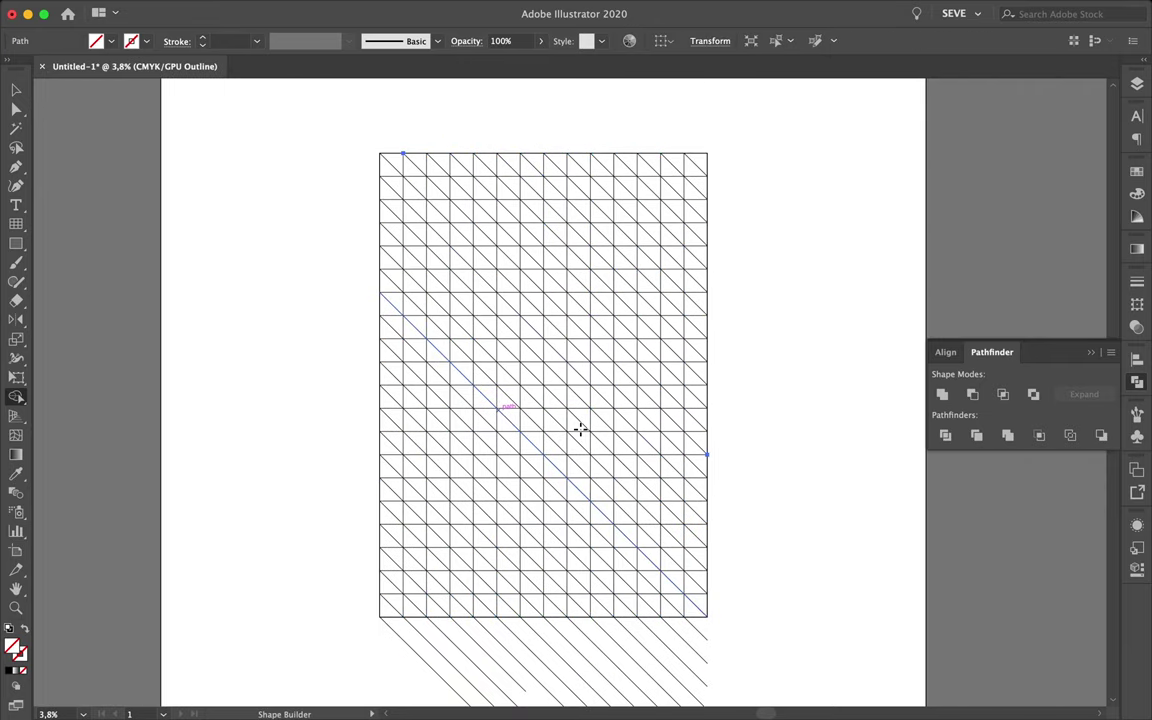
Select the grid and lower diagonals and reflect a copy into a crisscross X pattern
{"action": "key", "text": "v"}
{"action": "key", "text": "ctrl+minus"}
{"action": "left_click", "coordinate": [668, 253]}
{"action": "left_click_drag", "start_coordinate": [668, 253], "coordinate": [738, 648]}
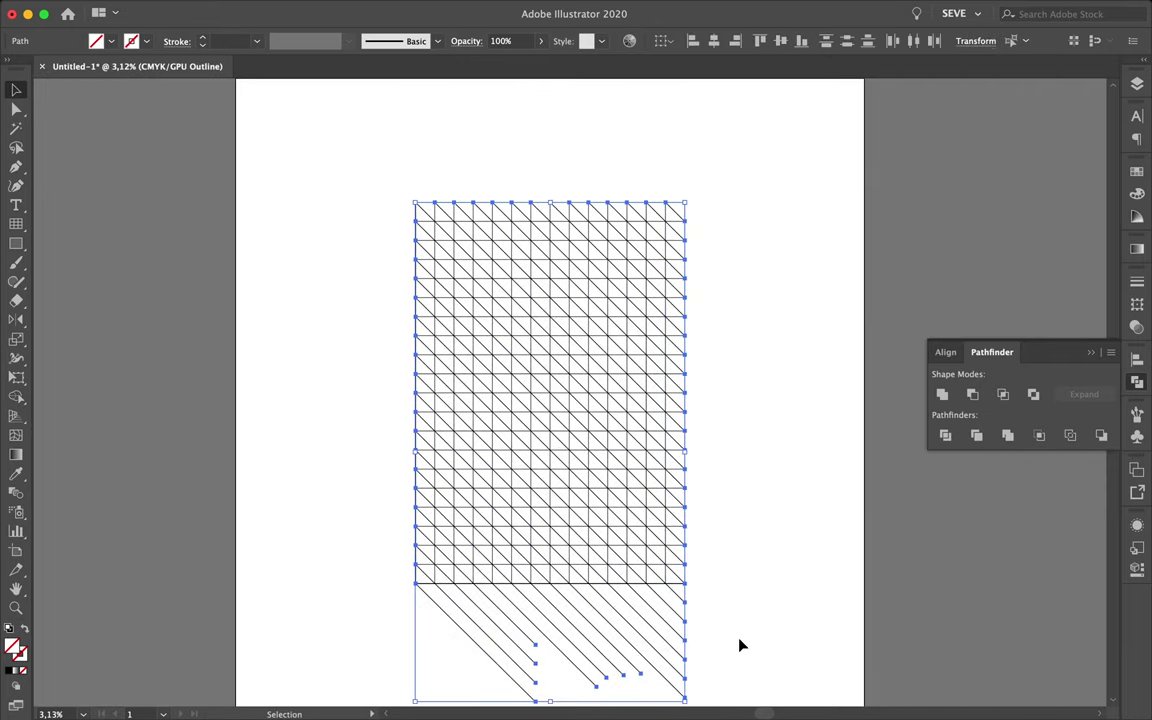
{"action": "left_click_drag", "start_coordinate": [684, 352], "coordinate": [537, 229]}
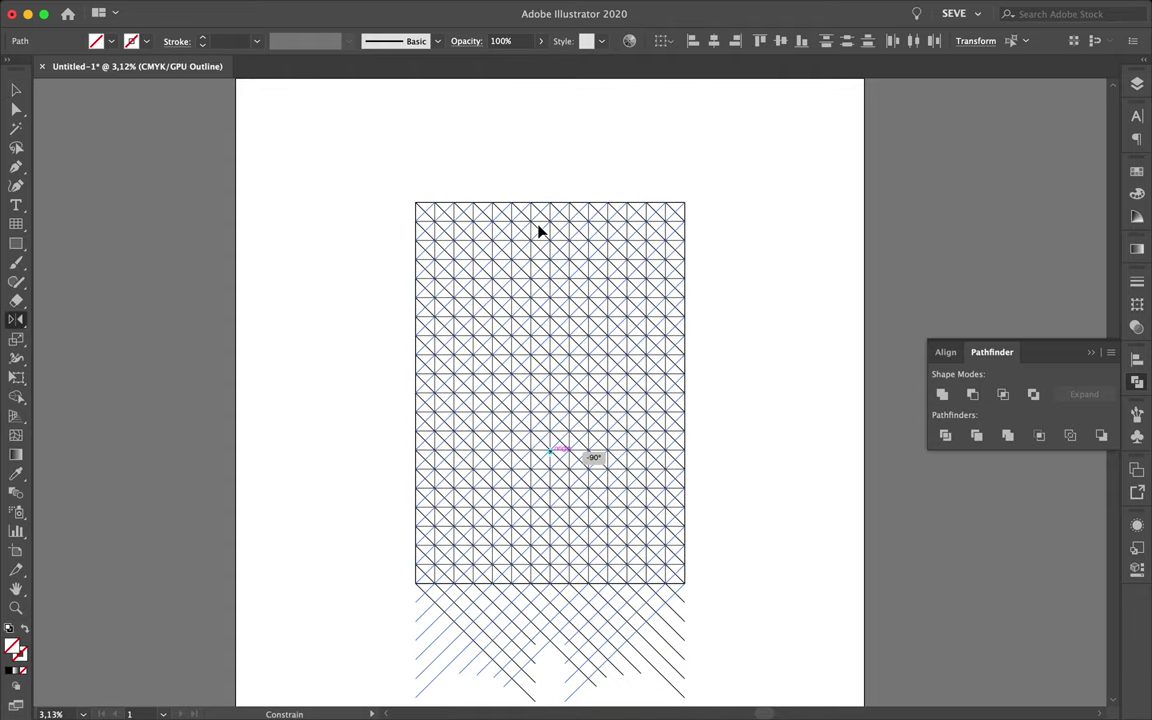
Open Save As and choose the Bureau folder as the save location
{"action": "key", "text": "v"}
{"action": "key", "text": "ctrl+shift+s"}
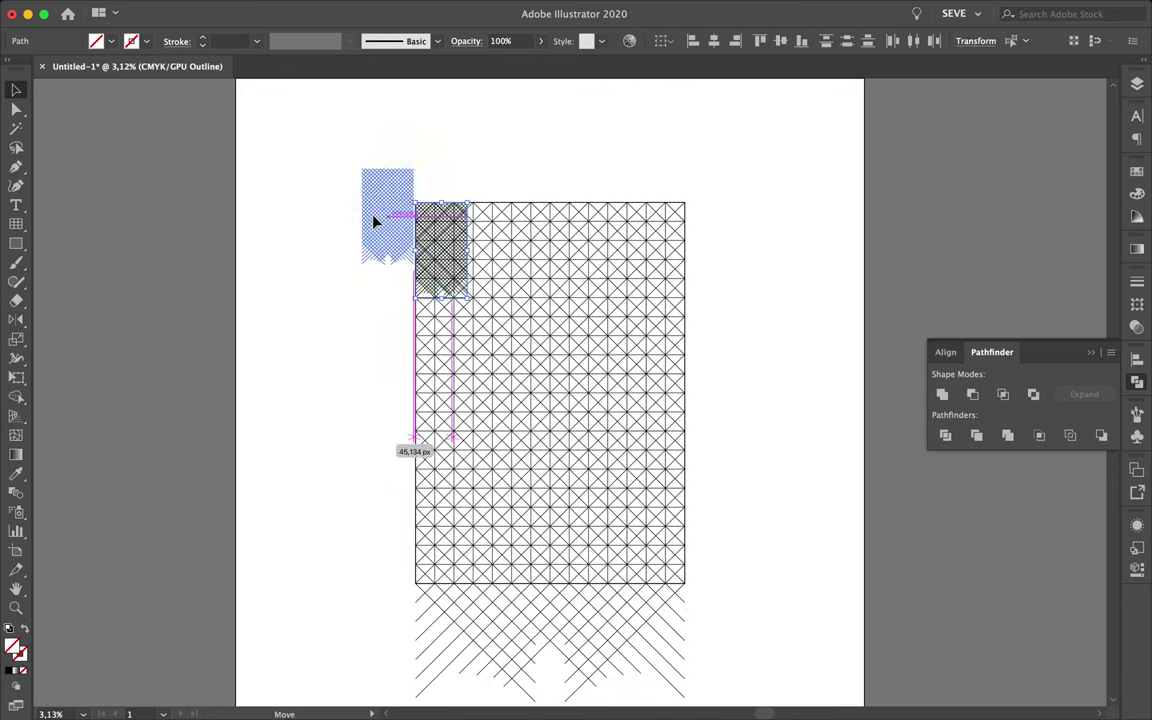
{"action": "left_click", "coordinate": [296, 335]}
Save the artwork as Untitled-1.ai in the Bureau folder
{"action": "scroll", "coordinate": [427, 362], "scroll_direction": "up", "scroll_amount": 5}
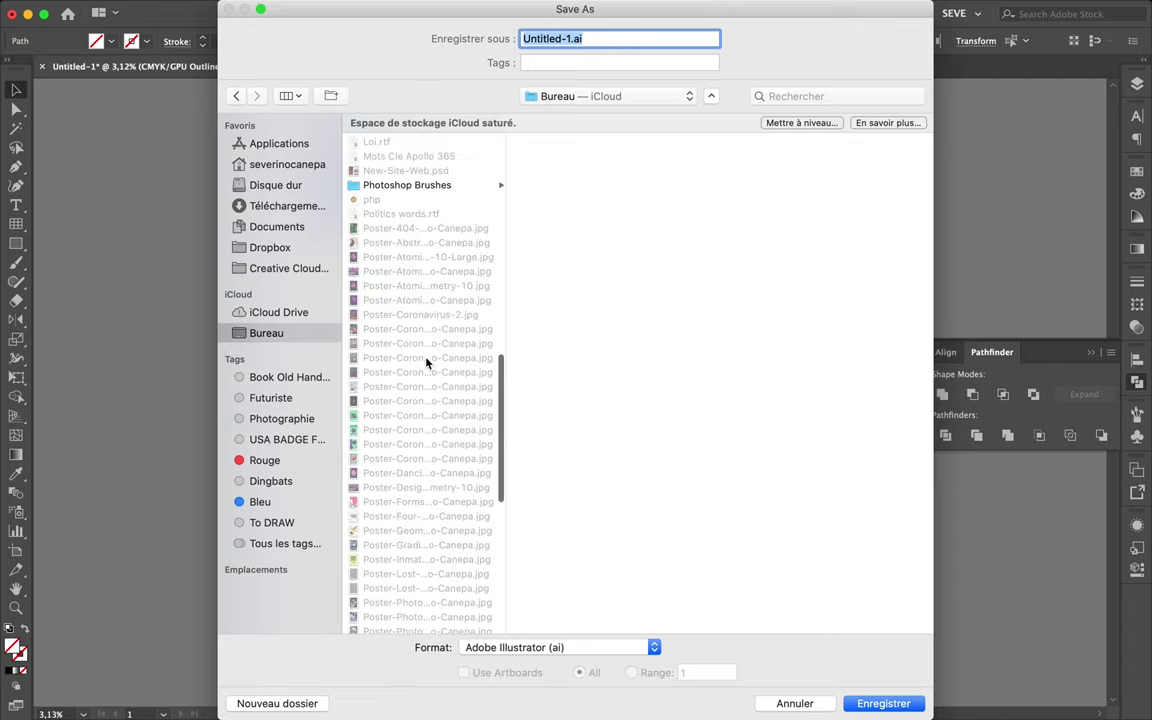
{"action": "scroll", "coordinate": [427, 362], "scroll_direction": "up", "scroll_amount": 5}
{"action": "key", "text": "Return"}
Expand the crisscross pattern into plain paths and accept the Illustrator save options
{"action": "key", "text": "Return"}
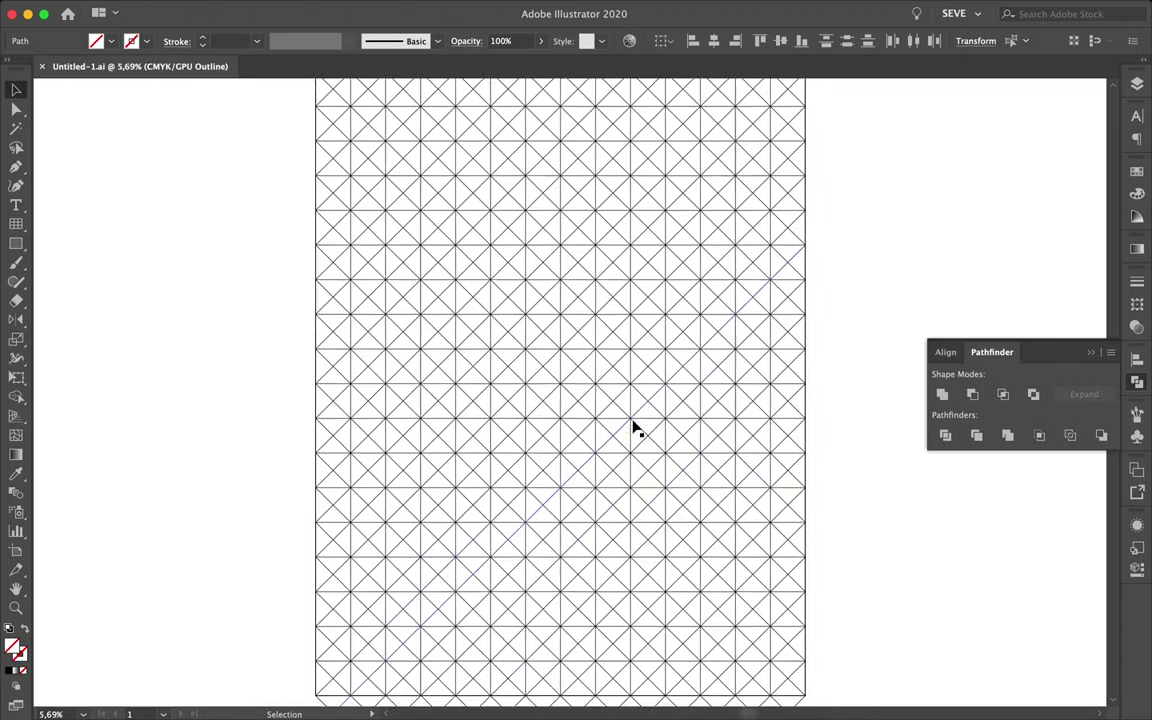
{"action": "scroll", "coordinate": [633, 424], "scroll_direction": "up", "scroll_amount": 1}
{"action": "left_click", "coordinate": [197, 8]}
{"action": "left_click", "coordinate": [206, 183]}
{"action": "key", "text": "Return"}
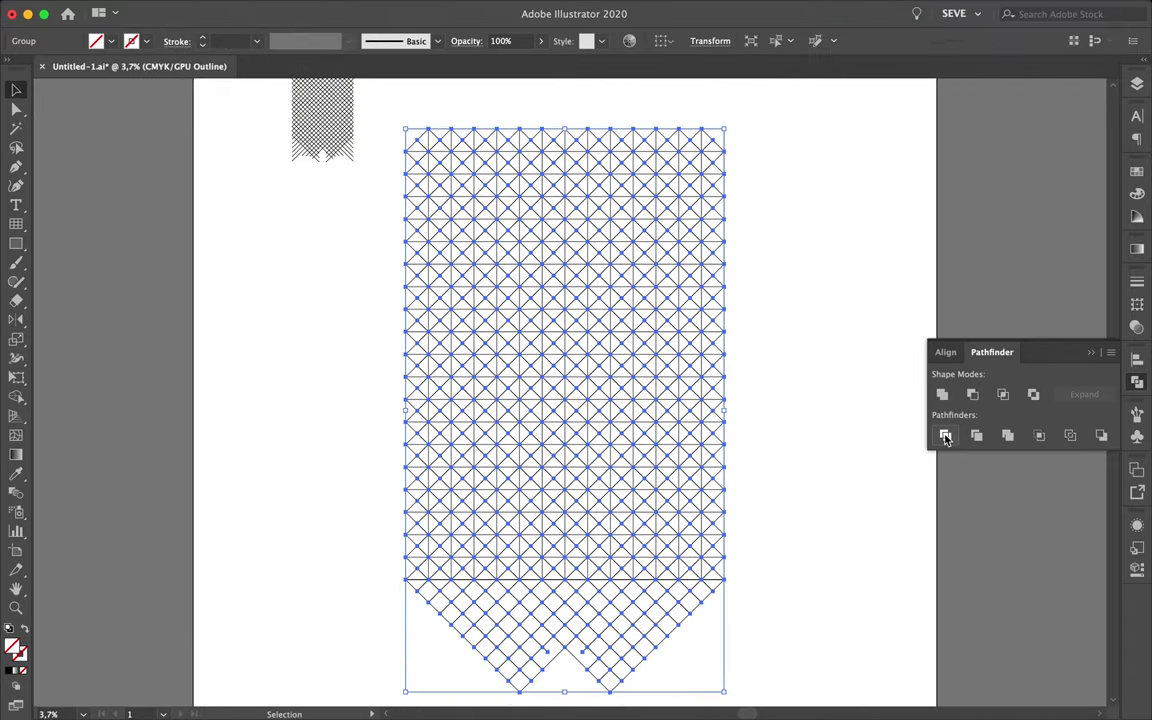
Select the grid plus lower diagonal pattern and place a small scaled copy at the artboard's top-left
{"action": "scroll", "coordinate": [283, 247], "scroll_direction": "up", "scroll_amount": 2}
{"action": "scroll", "coordinate": [340, 415], "scroll_direction": "down", "scroll_amount": 1}
{"action": "left_click", "coordinate": [17, 359]}
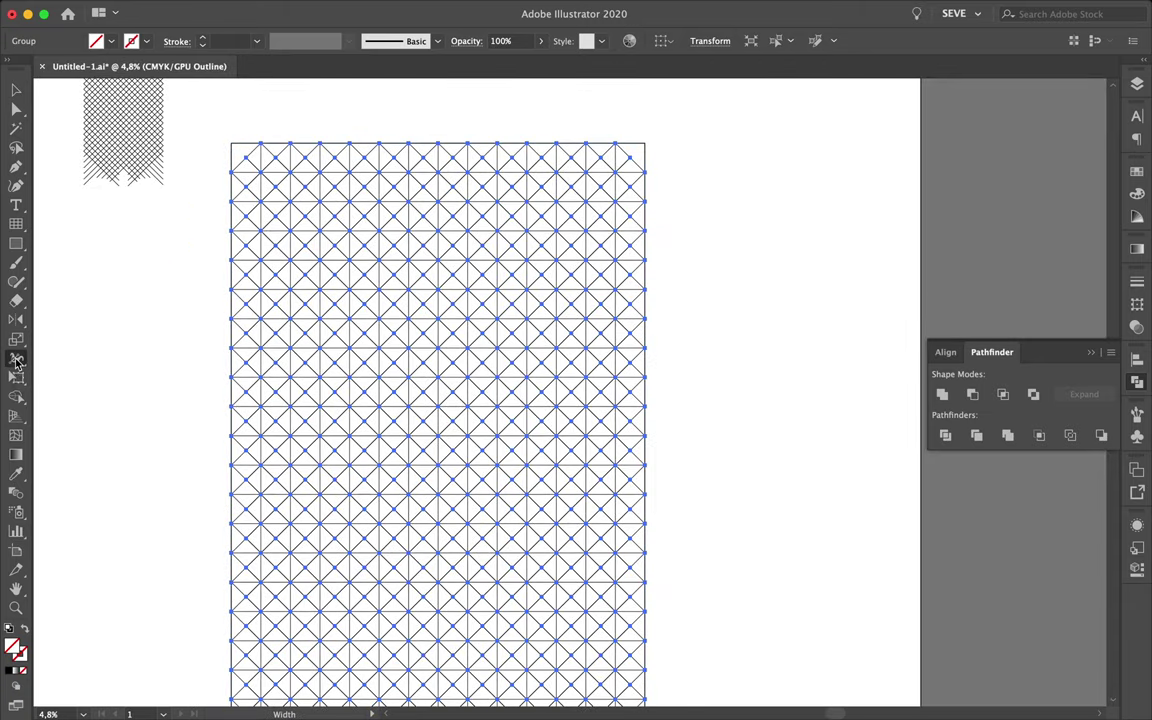
{"action": "scroll", "coordinate": [345, 452], "scroll_direction": "down", "scroll_amount": 1}
{"action": "scroll", "coordinate": [363, 599], "scroll_direction": "up", "scroll_amount": 2}
{"action": "scroll", "coordinate": [275, 257], "scroll_direction": "down", "scroll_amount": 3}
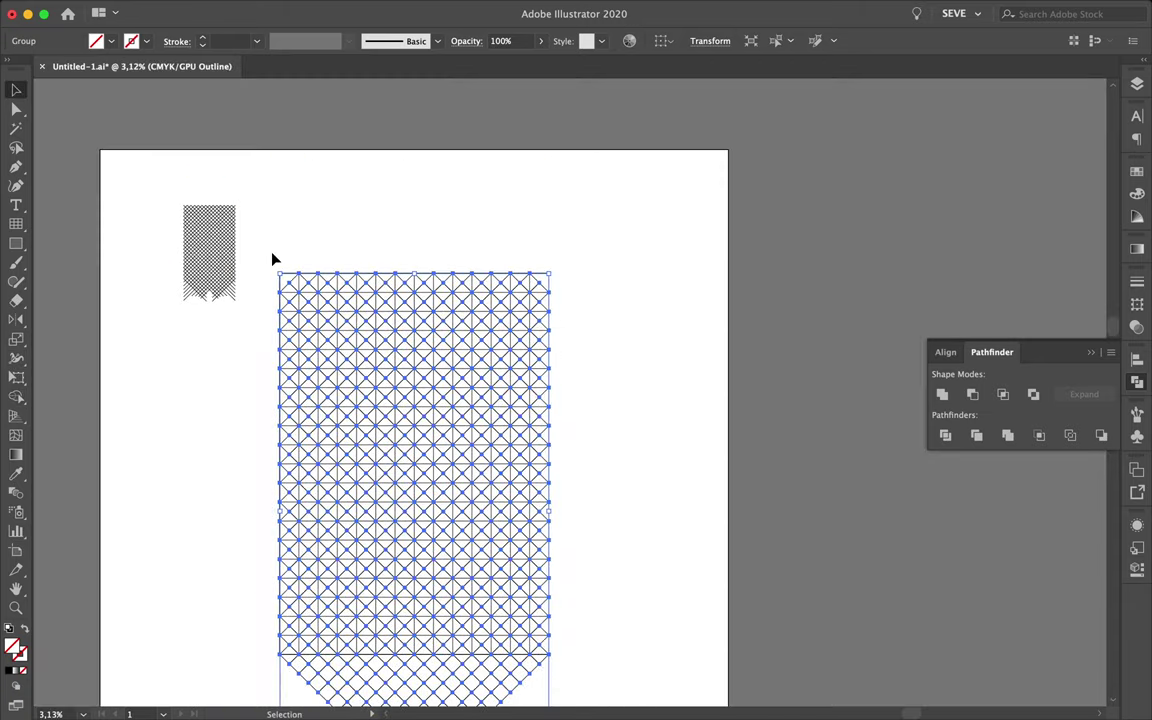
{"action": "key", "text": "a"}
{"action": "scroll", "coordinate": [230, 185], "scroll_direction": "up", "scroll_amount": 2}
{"action": "scroll", "coordinate": [219, 224], "scroll_direction": "down", "scroll_amount": 1}
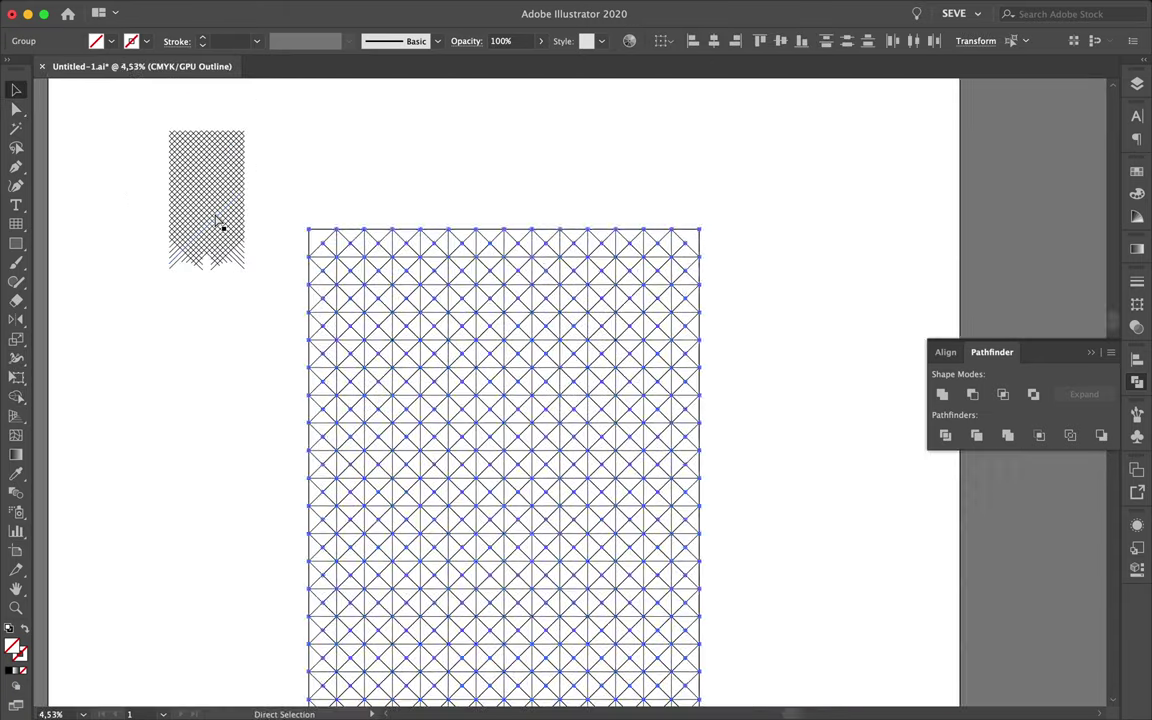
{"action": "scroll", "coordinate": [214, 220], "scroll_direction": "down", "scroll_amount": 2}
{"action": "key", "text": "super"}
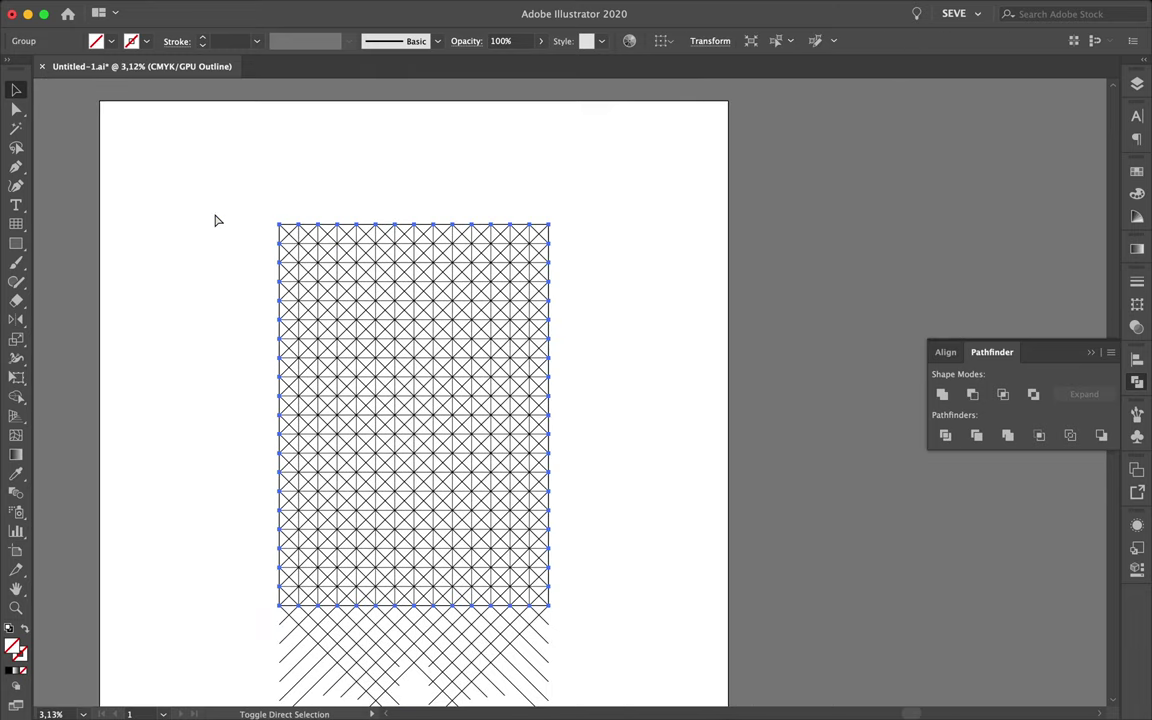
{"action": "left_click_drag", "start_coordinate": [215, 220], "coordinate": [296, 645]}
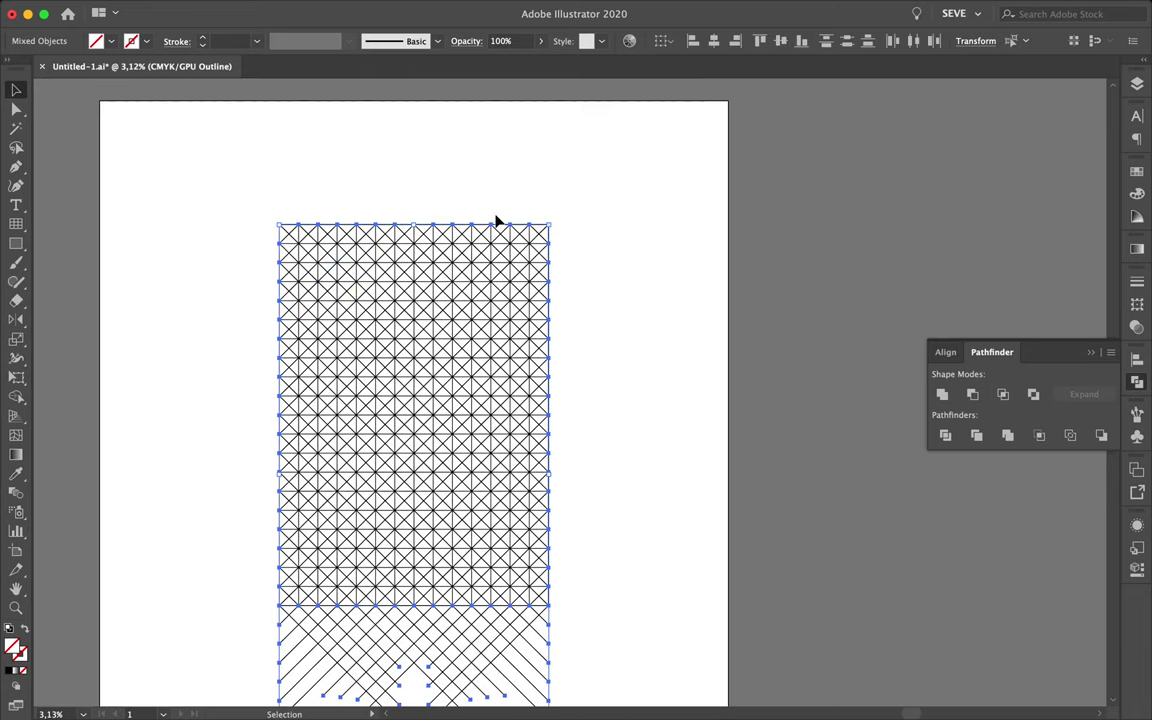
{"action": "left_click_drag", "start_coordinate": [548, 224], "coordinate": [265, 355]}
{"action": "left_click", "coordinate": [221, 321]}
Group the grid with the lower diagonal lines
{"action": "left_click", "coordinate": [435, 339]}
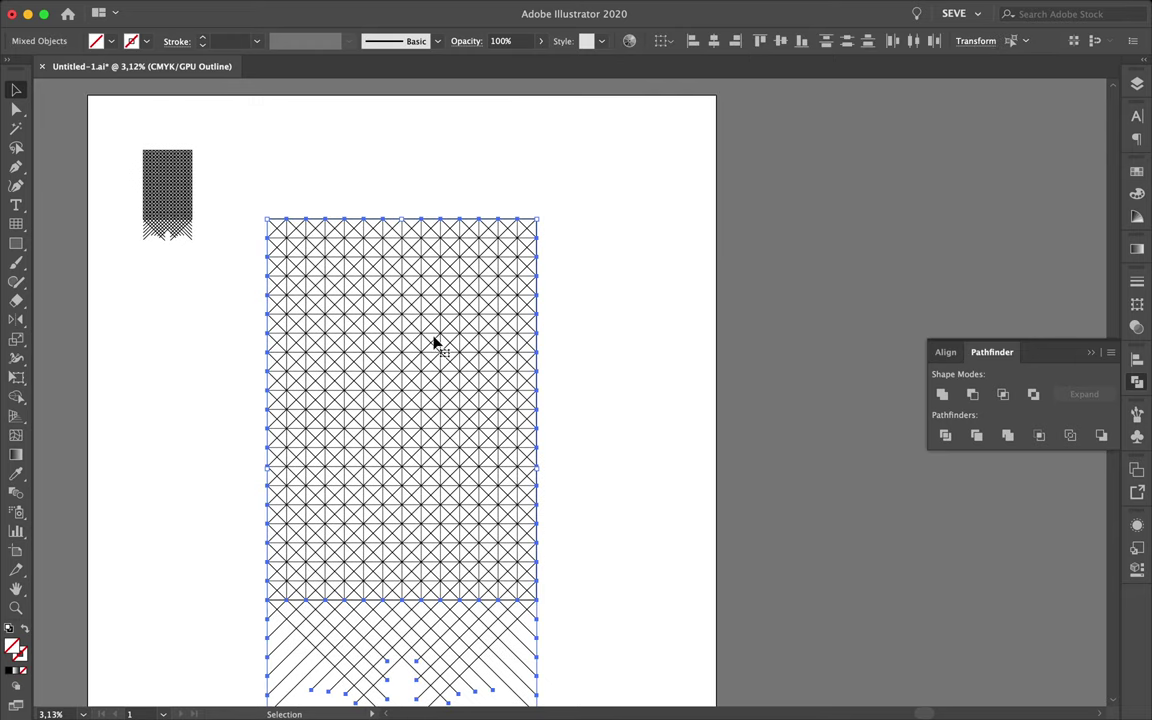
{"action": "left_click", "coordinate": [193, 10]}
{"action": "left_click", "coordinate": [226, 90]}
Delete a leftover diagonal sliver so the lower-left cells form one chevron shape
{"action": "scroll", "coordinate": [473, 352], "scroll_direction": "up", "scroll_amount": 2}
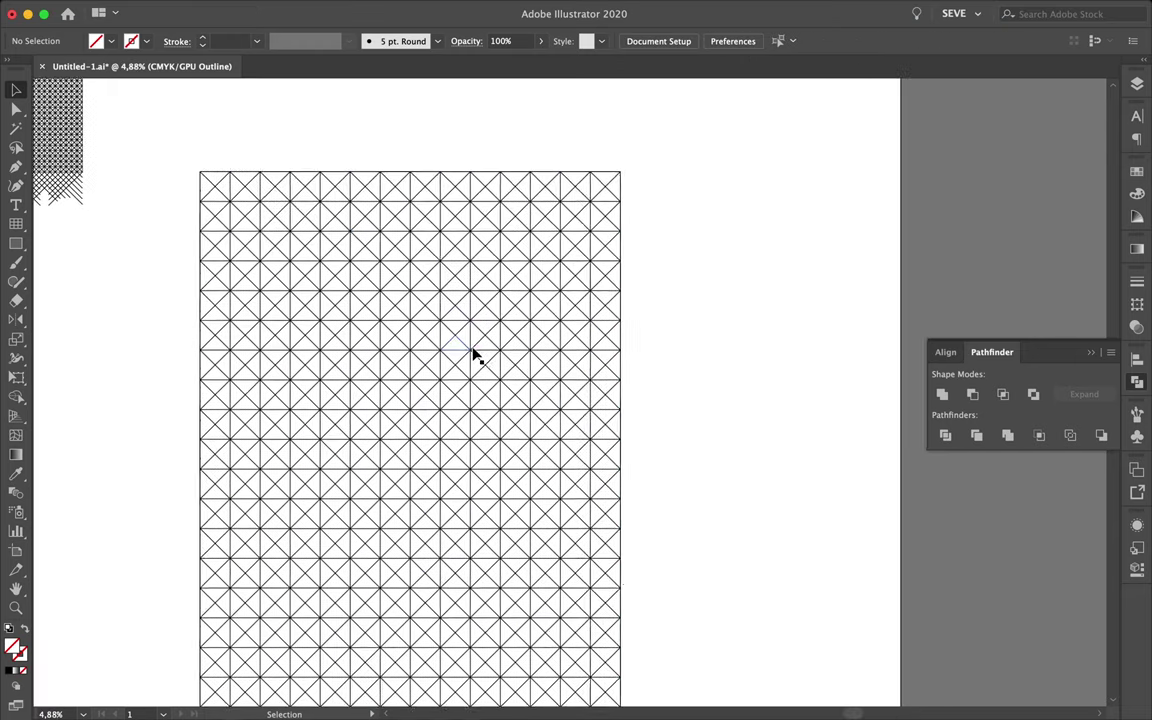
{"action": "scroll", "coordinate": [406, 493], "scroll_direction": "up", "scroll_amount": 1}
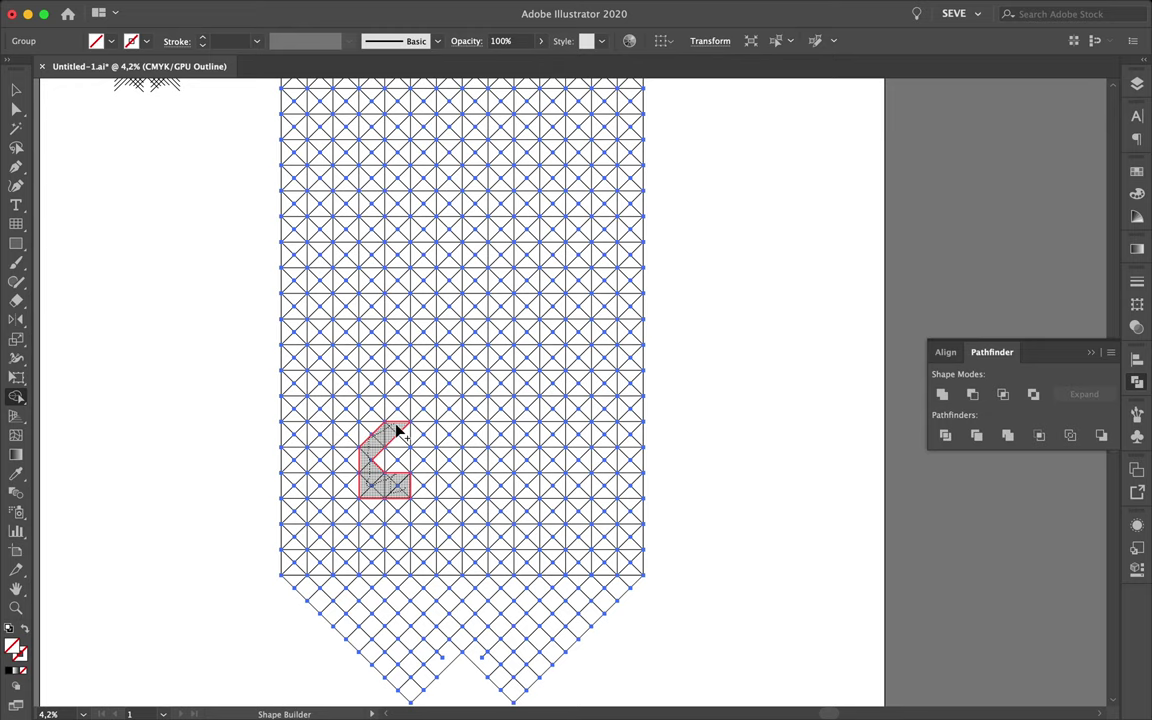
{"action": "scroll", "coordinate": [537, 417], "scroll_direction": "up", "scroll_amount": 1}
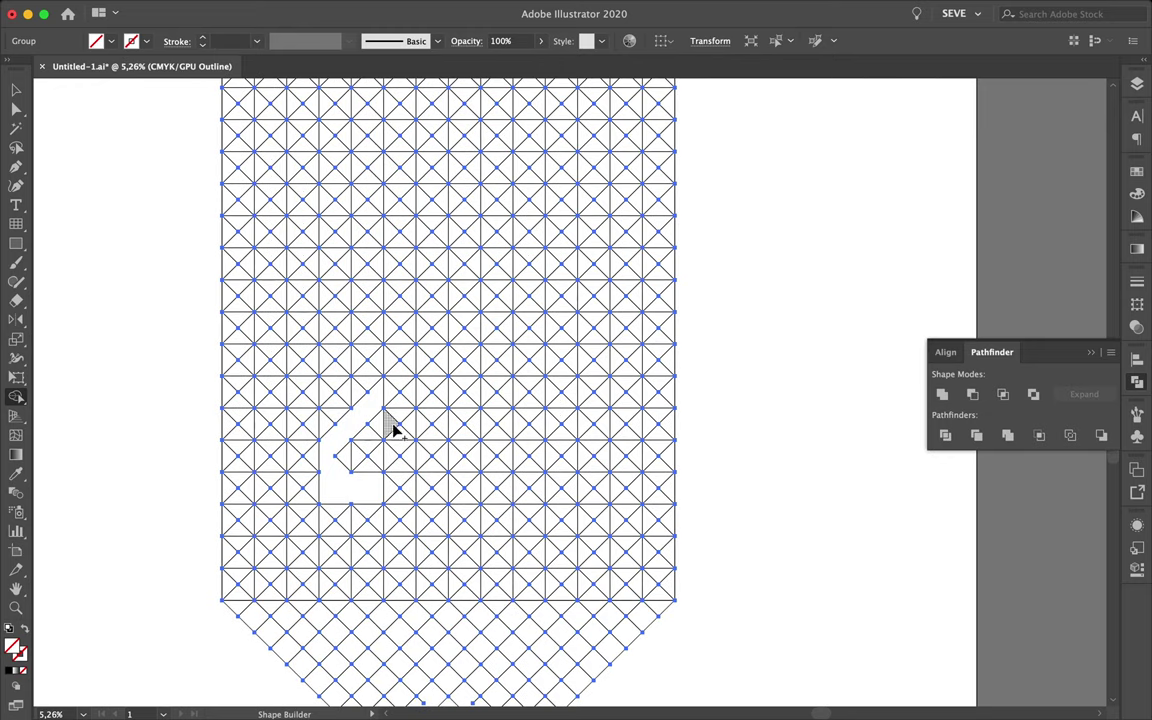
{"action": "left_click", "coordinate": [418, 457], "text": "alt"}
{"action": "scroll", "coordinate": [540, 213], "scroll_direction": "up", "scroll_amount": 1}
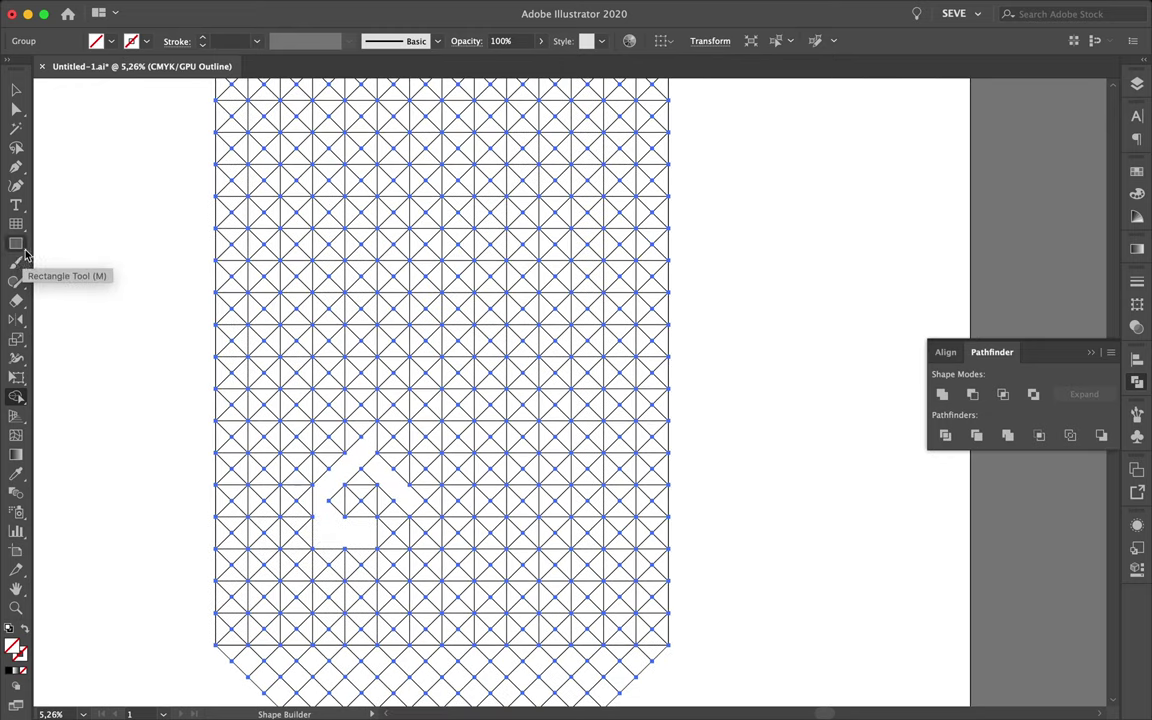
Draw a circle on the grid and resize it to span a grid square
{"action": "left_click_drag", "start_coordinate": [16, 244], "coordinate": [51, 283]}
{"action": "scroll", "coordinate": [532, 206], "scroll_direction": "up", "scroll_amount": 2}
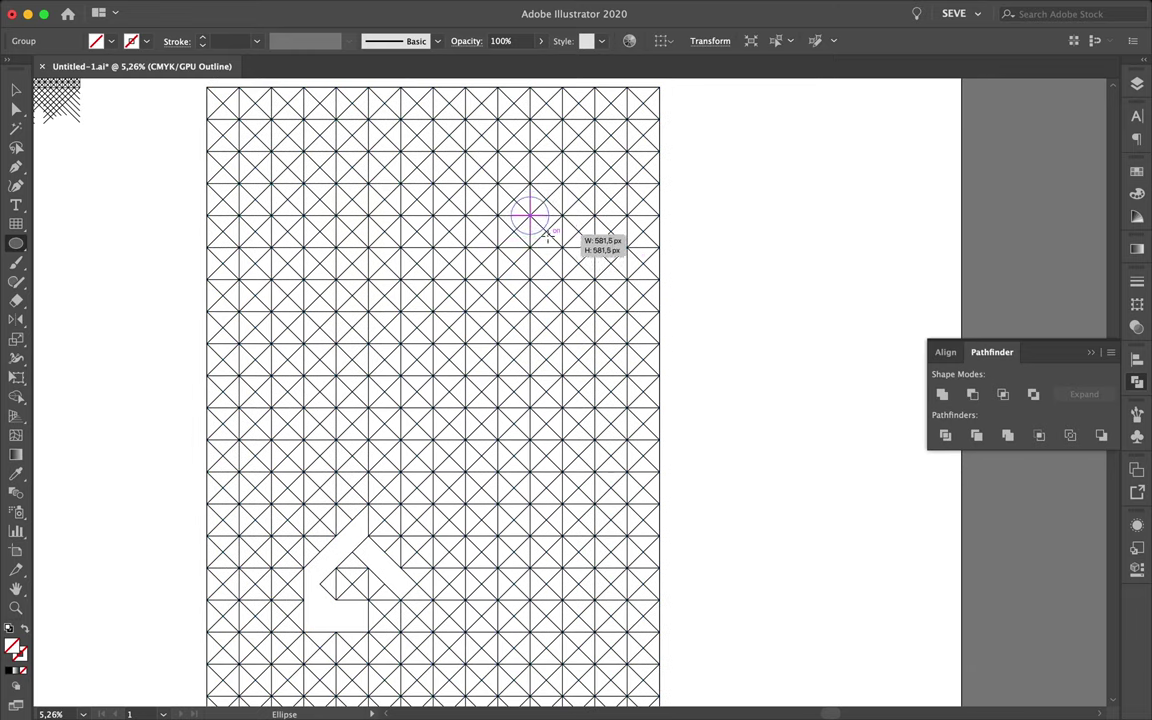
{"action": "scroll", "coordinate": [505, 230], "scroll_direction": "up", "scroll_amount": 5}
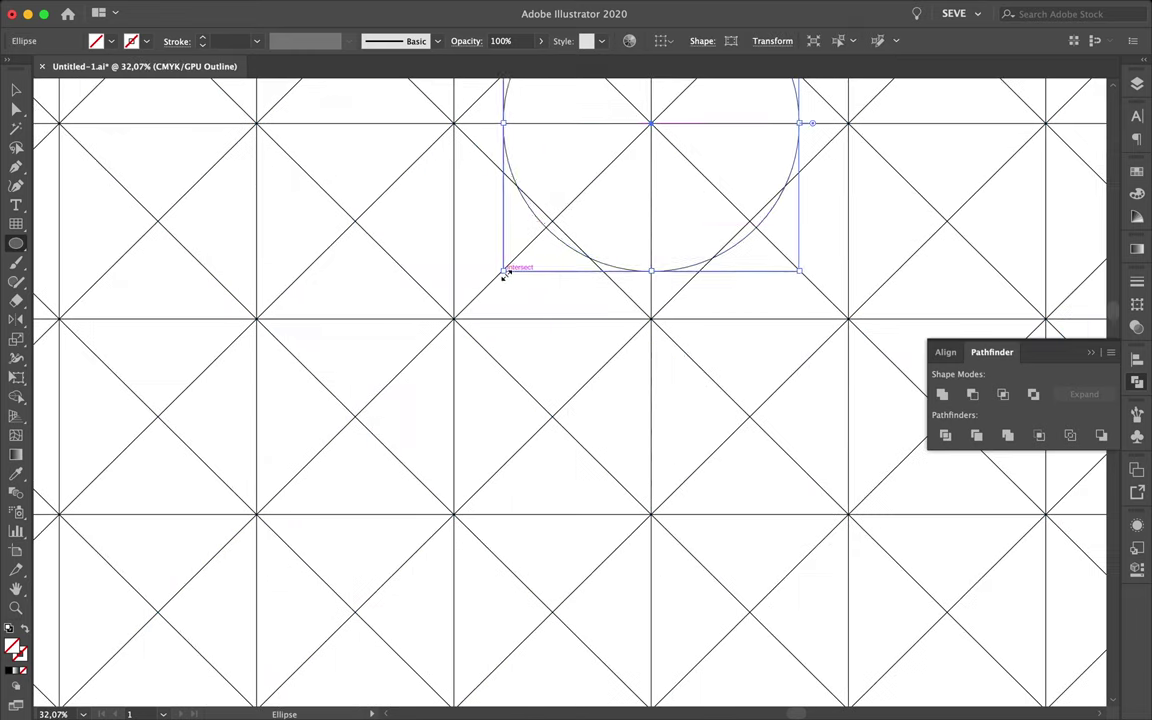
{"action": "left_click_drag", "start_coordinate": [505, 230], "coordinate": [769, 119]}
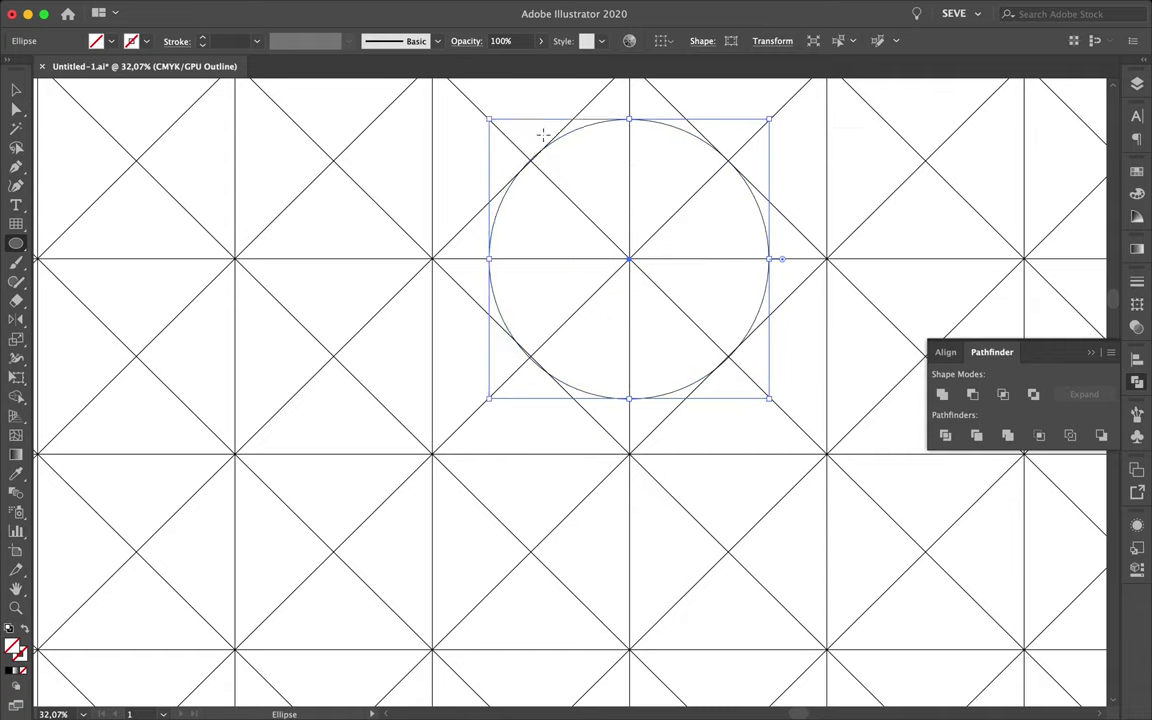
{"action": "left_click_drag", "start_coordinate": [490, 120], "coordinate": [494, 121]}
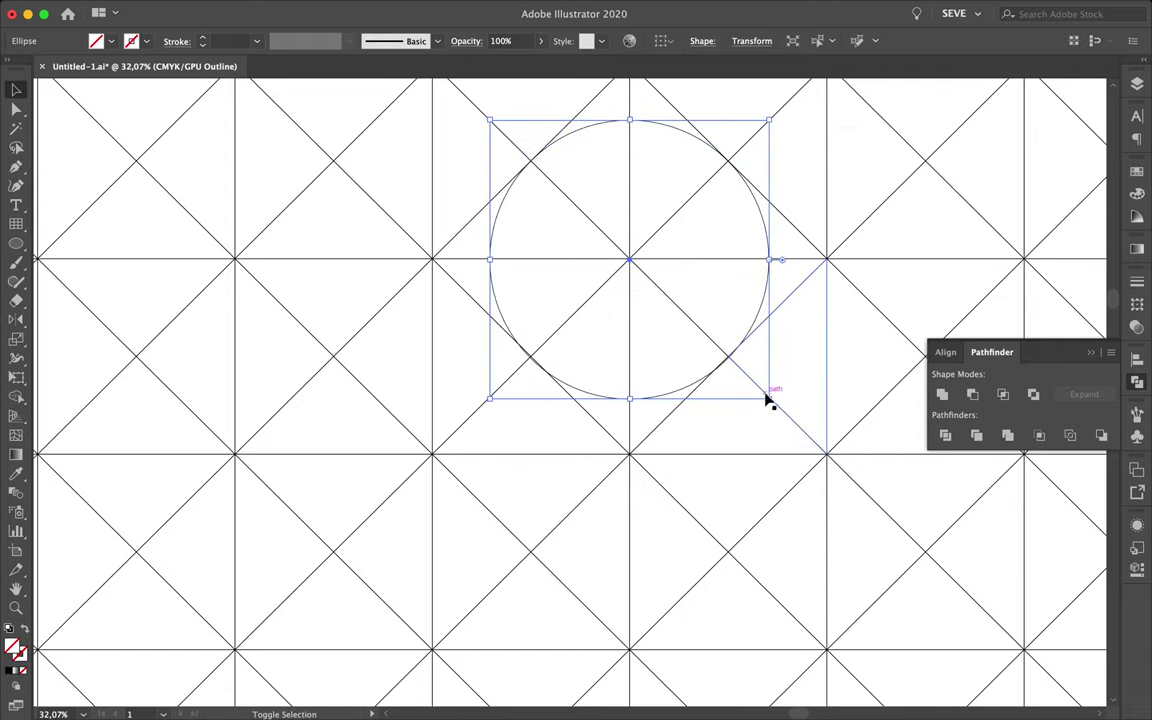
{"action": "left_click_drag", "start_coordinate": [768, 398], "coordinate": [779, 401]}
{"action": "scroll", "coordinate": [768, 396], "scroll_direction": "up", "scroll_amount": 3}
{"action": "left_click_drag", "start_coordinate": [218, 396], "coordinate": [221, 399]}
{"action": "scroll", "coordinate": [344, 347], "scroll_direction": "up", "scroll_amount": 3}
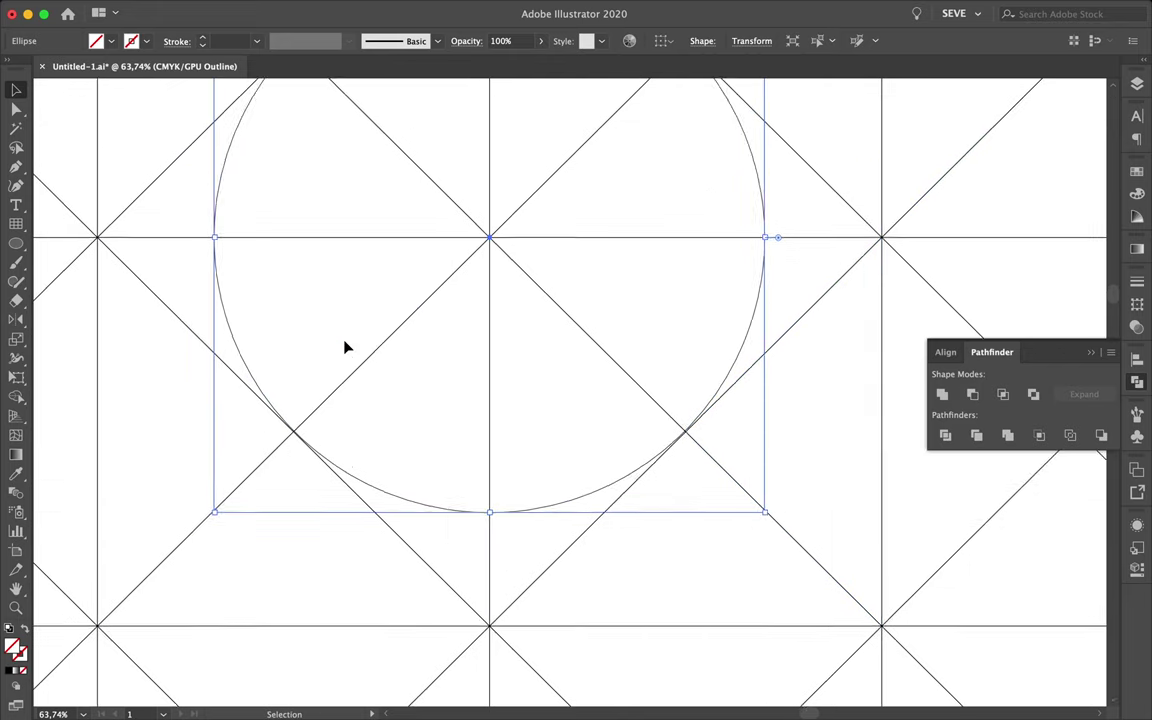
{"action": "scroll", "coordinate": [344, 347], "scroll_direction": "down", "scroll_amount": 5}
Select every object and group them together
{"action": "key", "text": "ctrl+a"}
{"action": "left_click", "coordinate": [196, 8]}
{"action": "mouse_move", "coordinate": [208, 395]}
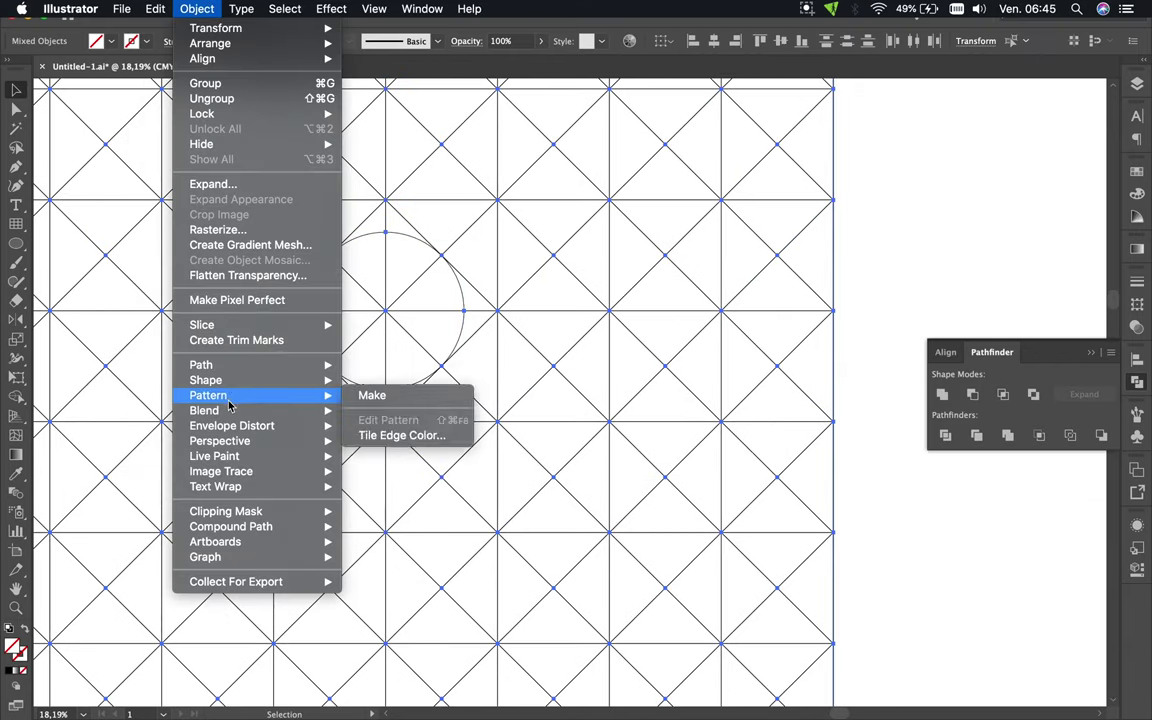
{"action": "left_click", "coordinate": [205, 83]}
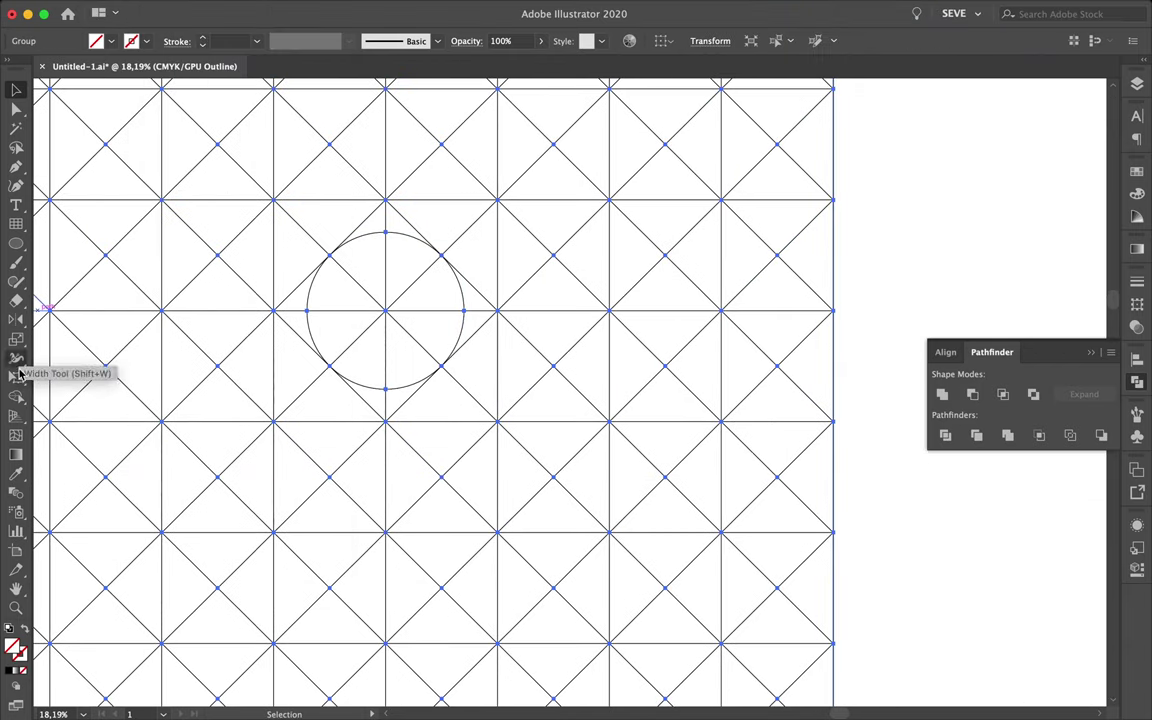
Merge the circle, arrow stem, diagonal strip, left-edge cells, zigzag row and bottom-left square
{"action": "left_click", "coordinate": [16, 396]}
{"action": "left_click_drag", "start_coordinate": [318, 262], "coordinate": [416, 314]}
{"action": "scroll", "coordinate": [424, 283], "scroll_direction": "down", "scroll_amount": 5}
{"action": "scroll", "coordinate": [333, 418], "scroll_direction": "down", "scroll_amount": 3}
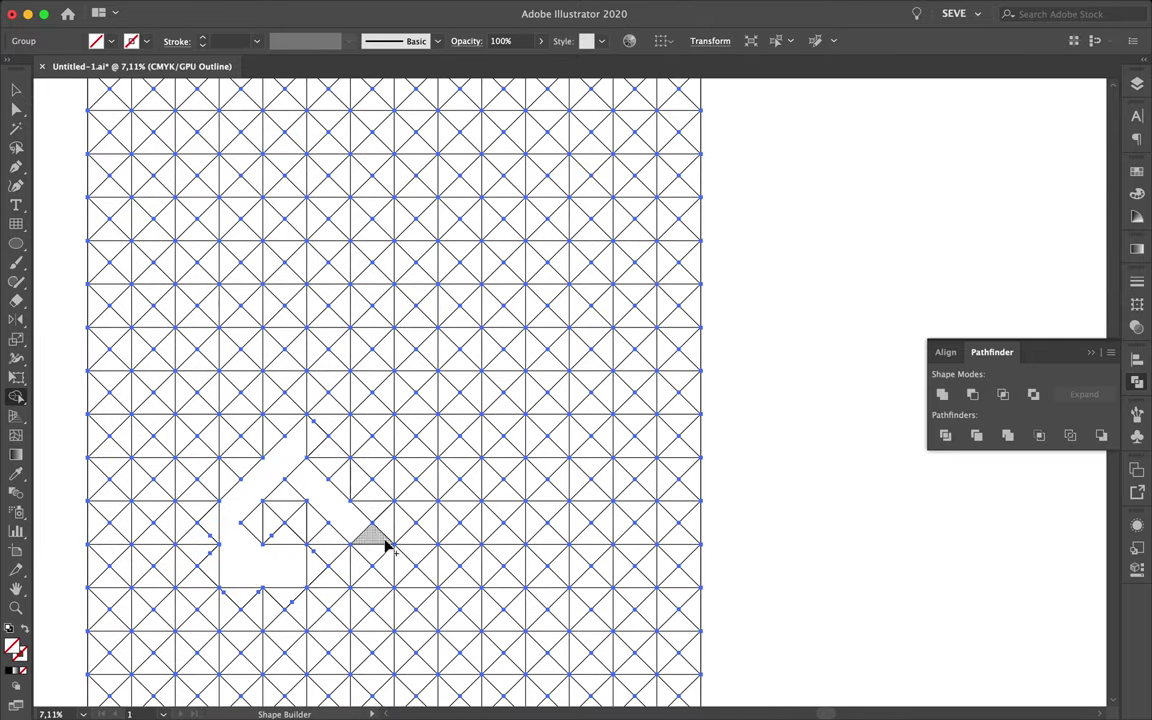
{"action": "left_click_drag", "start_coordinate": [384, 530], "coordinate": [267, 470]}
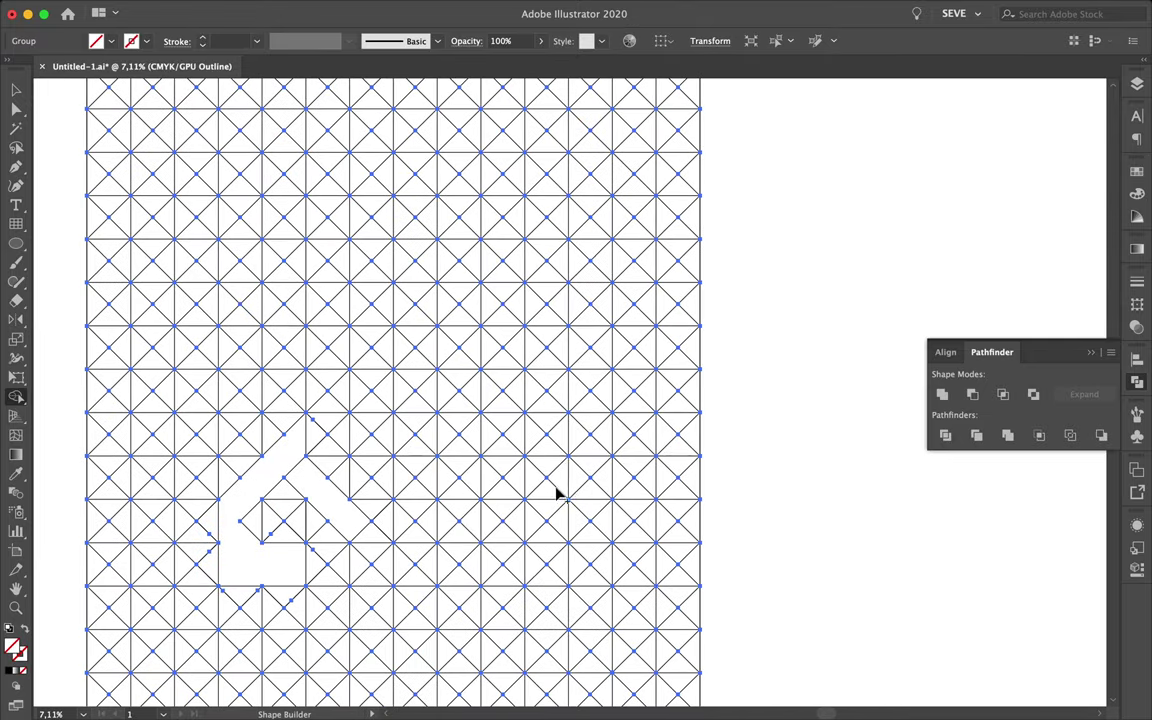
{"action": "scroll", "coordinate": [555, 491], "scroll_direction": "down", "scroll_amount": 2}
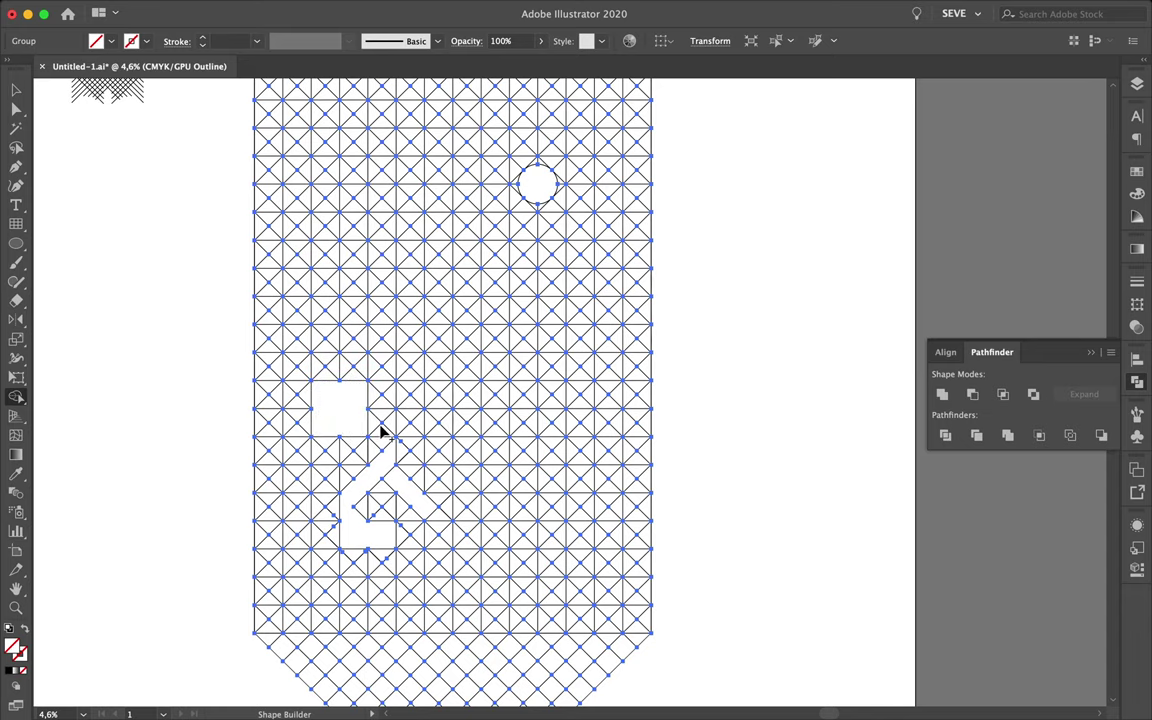
{"action": "left_click_drag", "start_coordinate": [378, 433], "coordinate": [490, 336]}
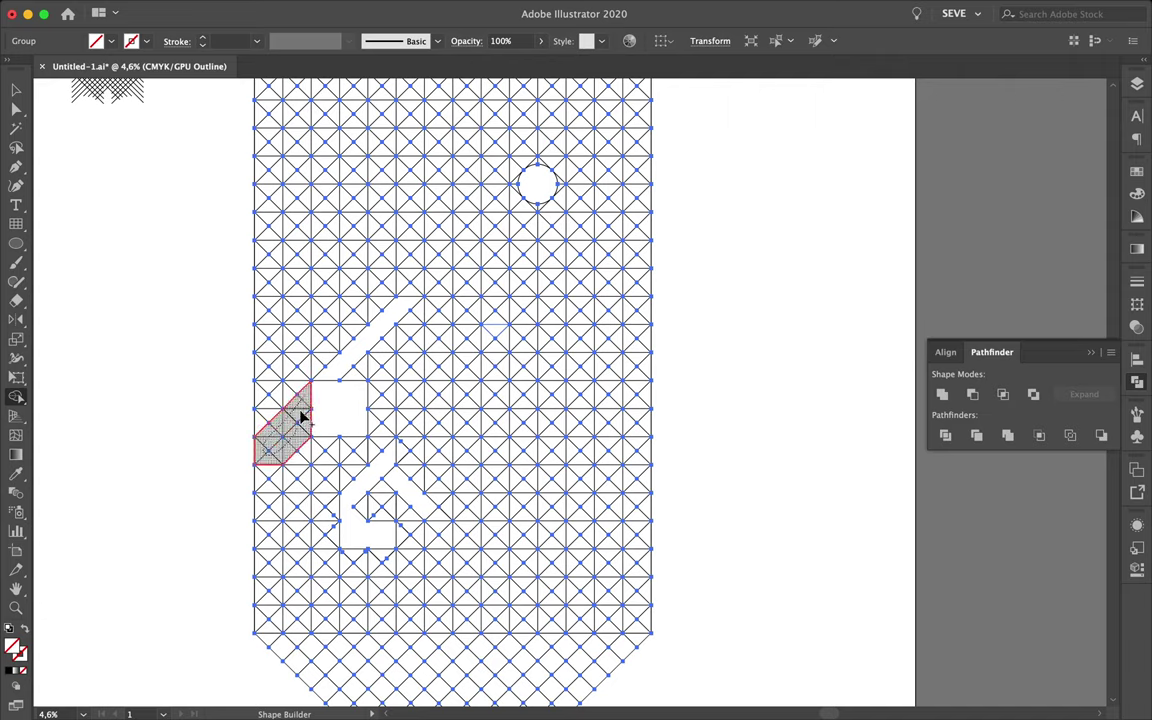
{"action": "left_click_drag", "start_coordinate": [300, 417], "coordinate": [305, 465]}
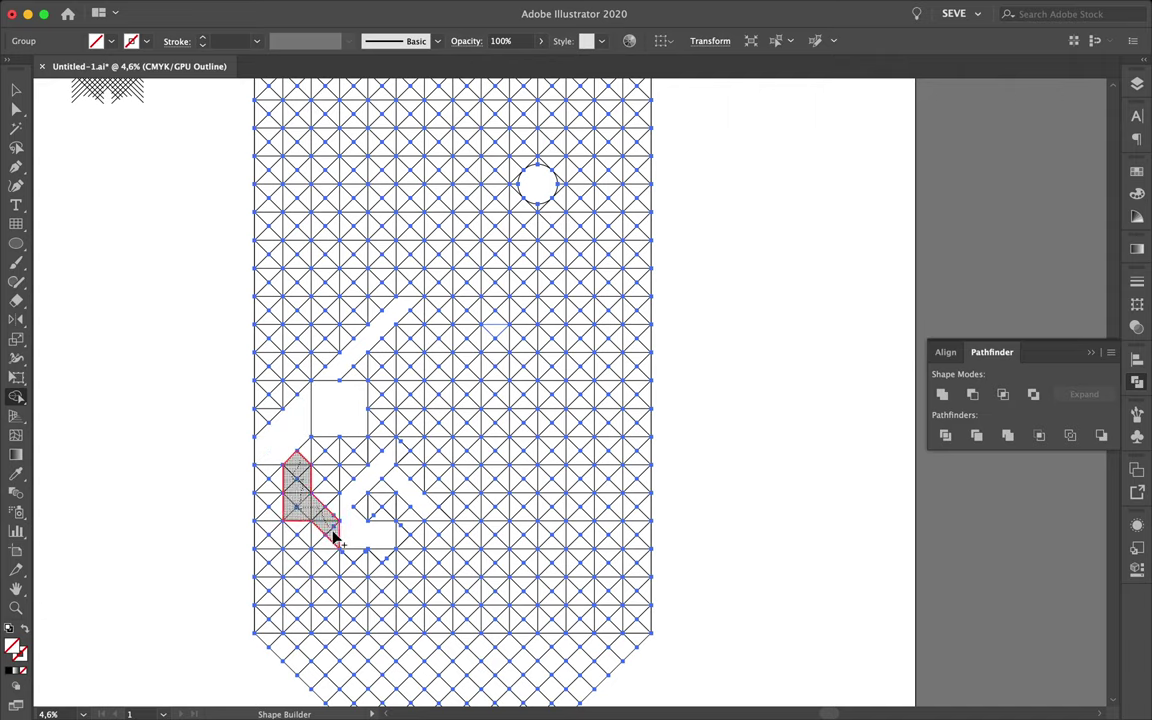
{"action": "left_click", "coordinate": [405, 374]}
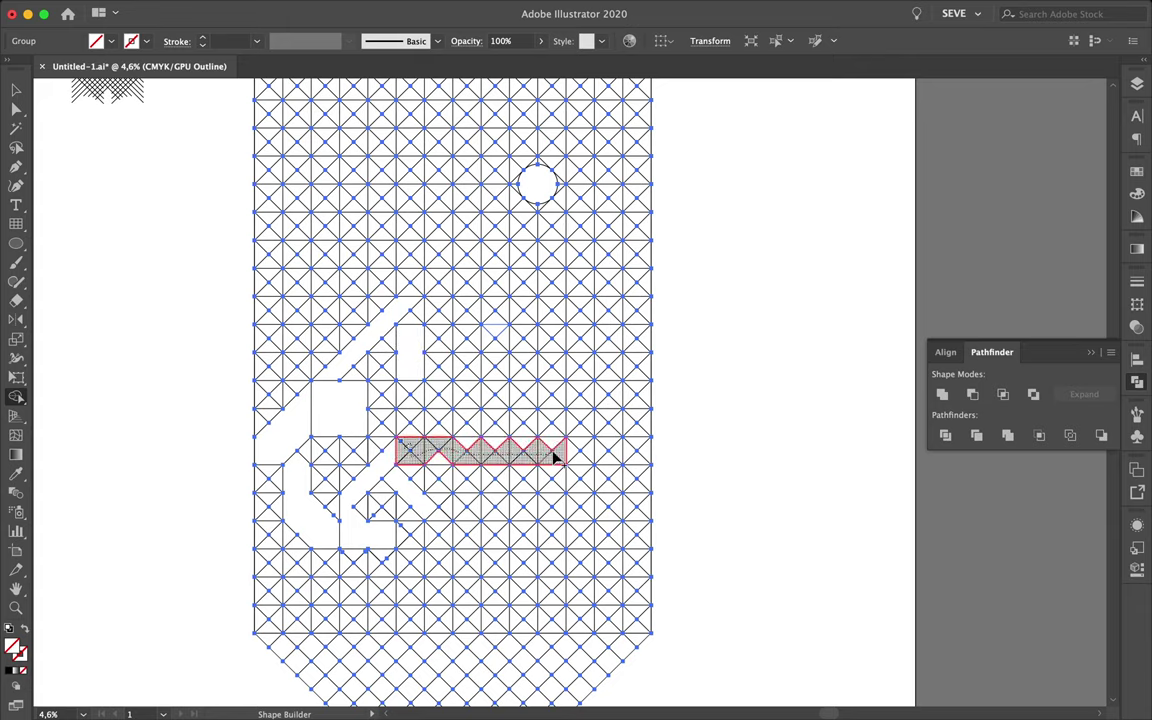
{"action": "left_click_drag", "start_coordinate": [556, 457], "coordinate": [552, 455]}
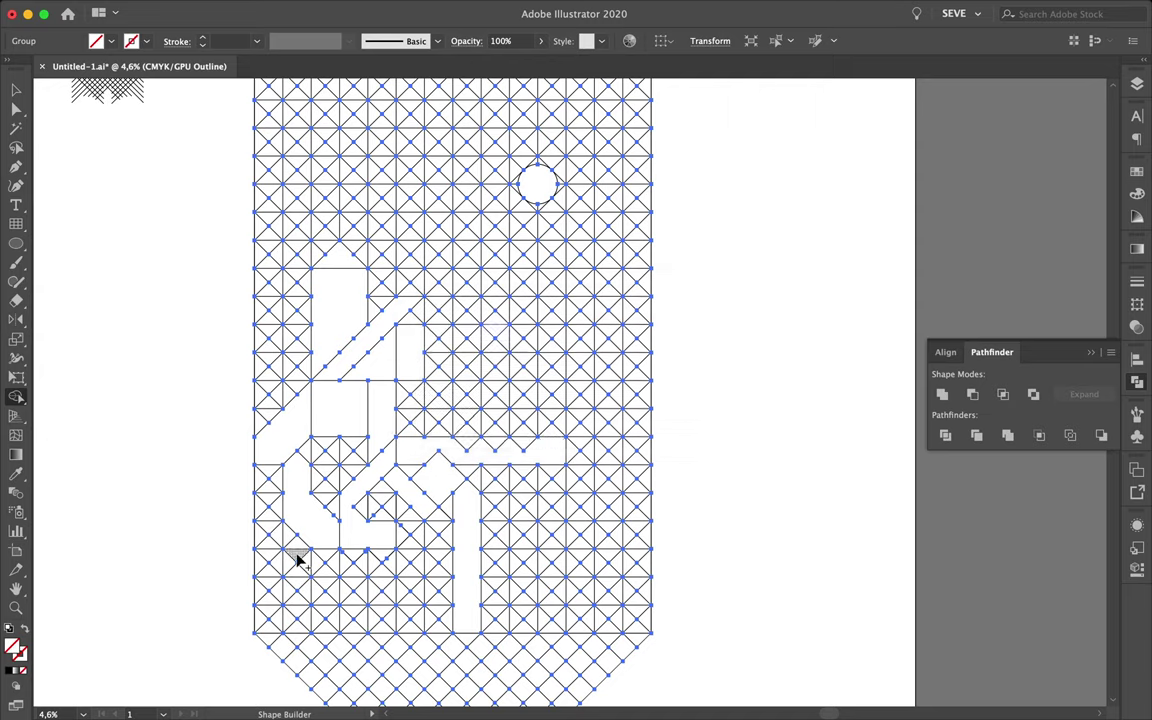
{"action": "left_click_drag", "start_coordinate": [313, 598], "coordinate": [311, 599]}
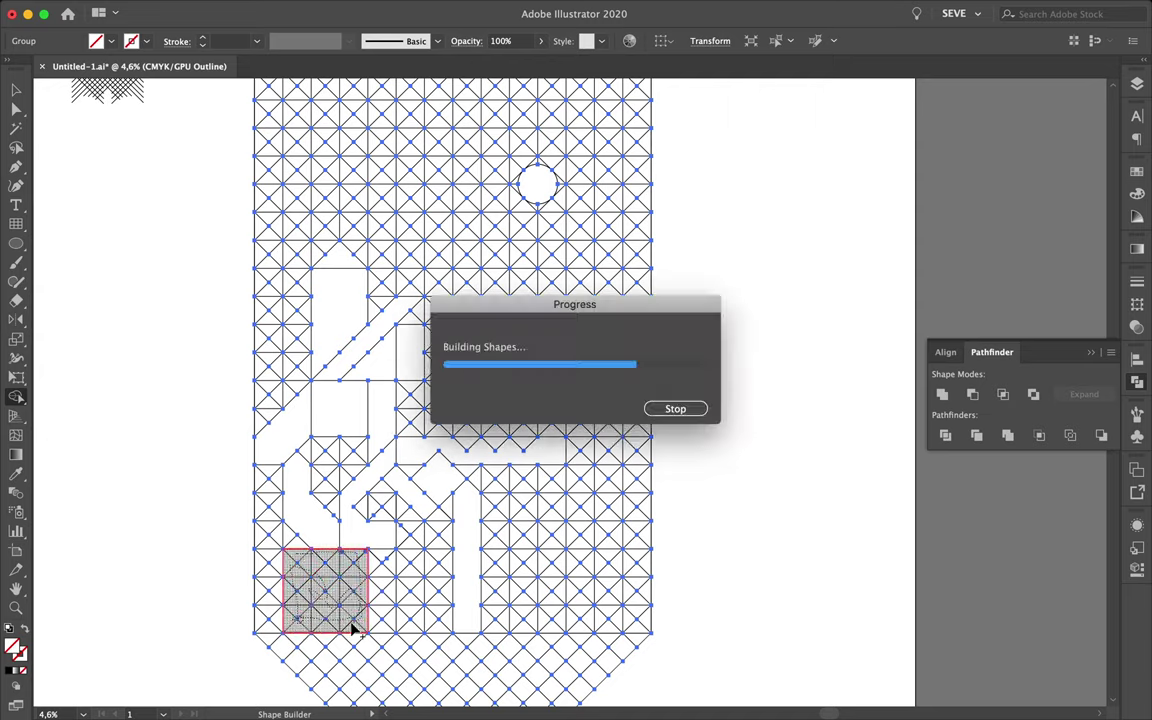
Merge the chevron cell, lower squares, L-shape and diagonal strips around the centre and right edge
{"action": "left_click", "coordinate": [388, 558]}
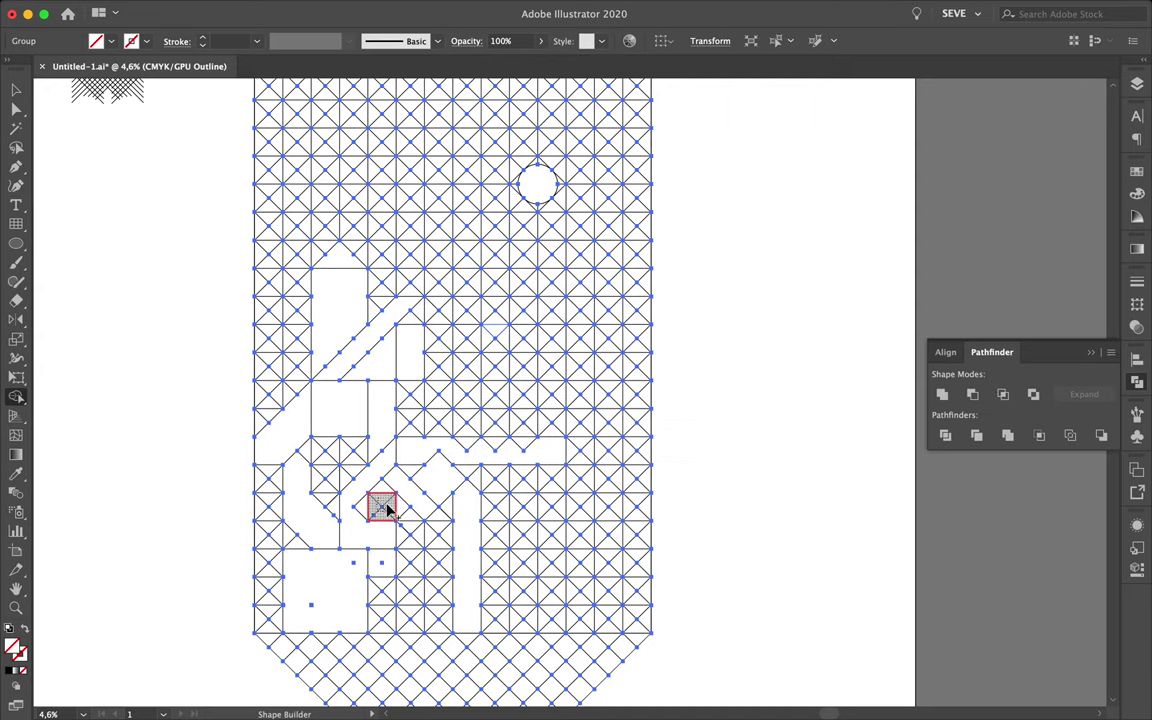
{"action": "left_click_drag", "start_coordinate": [507, 547], "coordinate": [545, 511]}
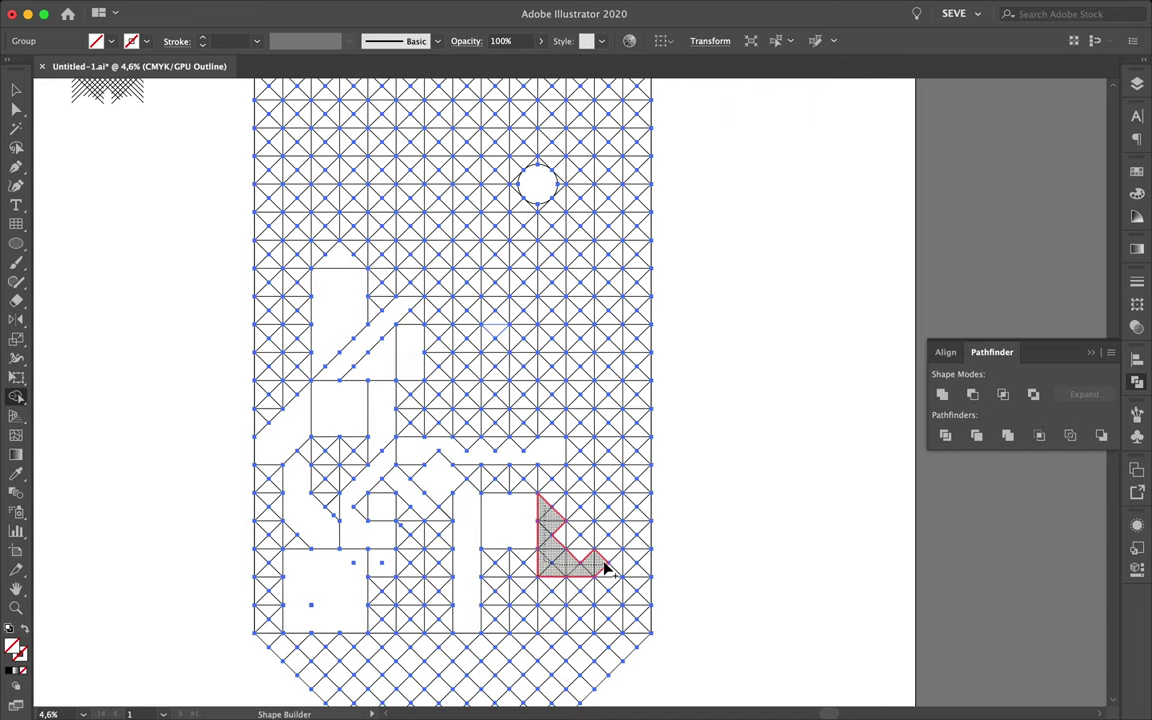
{"action": "left_click_drag", "start_coordinate": [607, 568], "coordinate": [617, 508]}
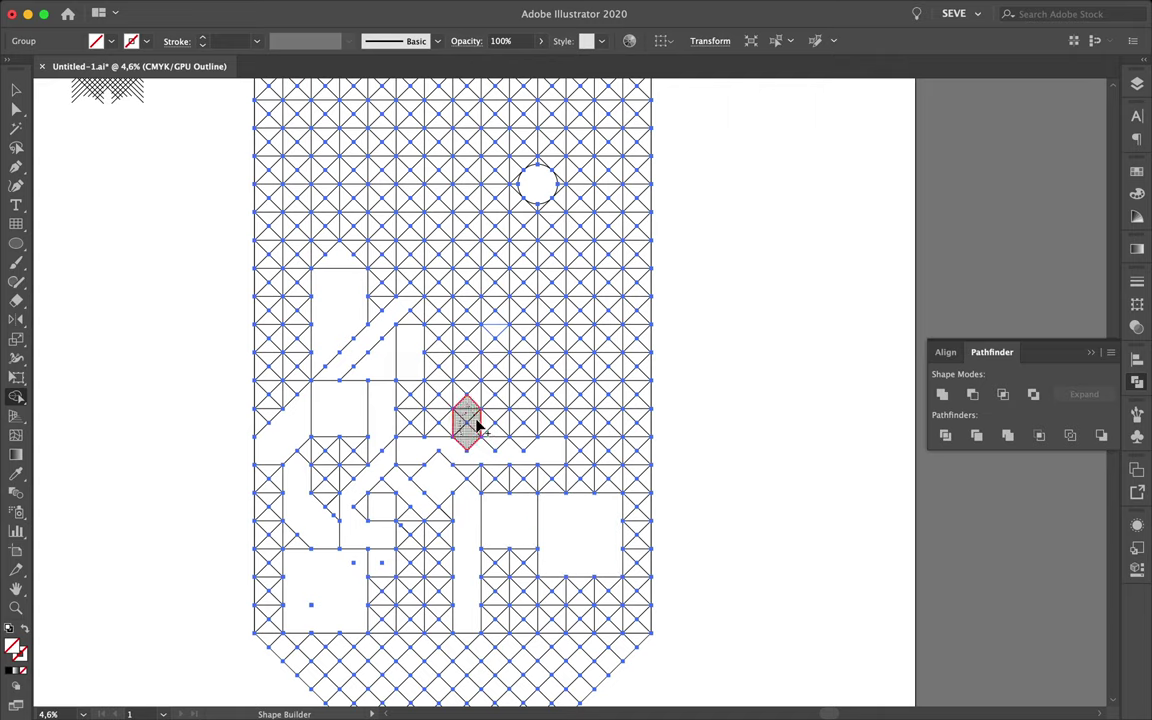
{"action": "left_click_drag", "start_coordinate": [505, 393], "coordinate": [466, 420]}
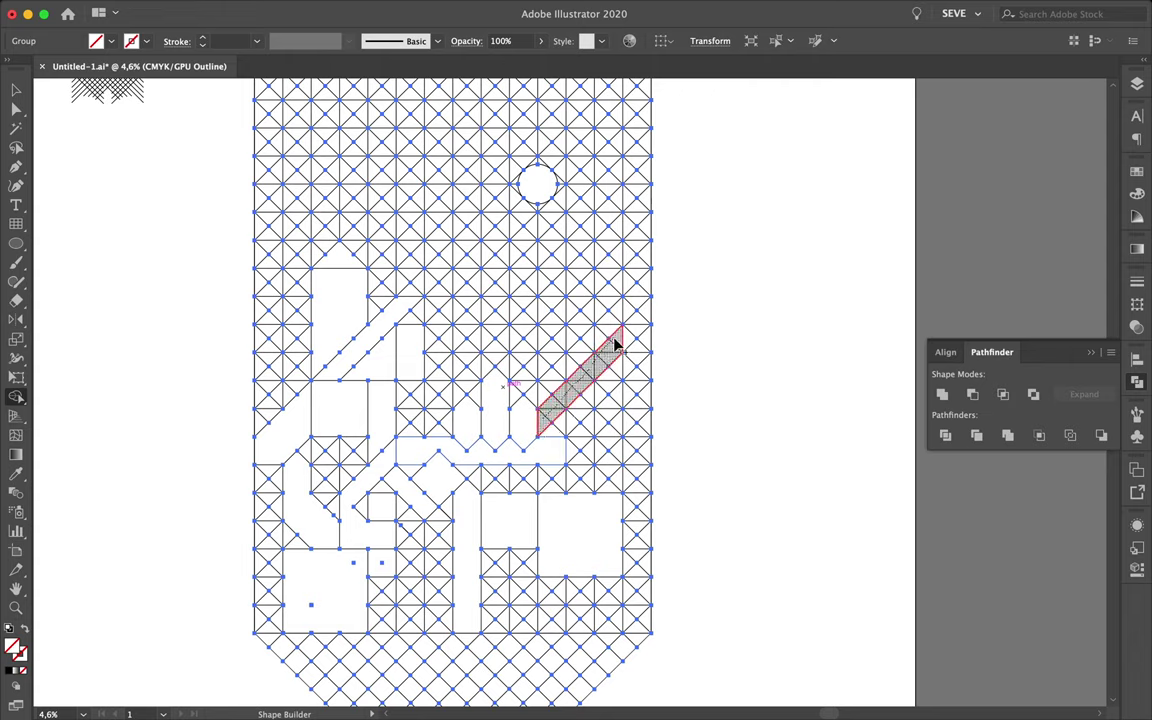
{"action": "left_click_drag", "start_coordinate": [551, 438], "coordinate": [589, 411]}
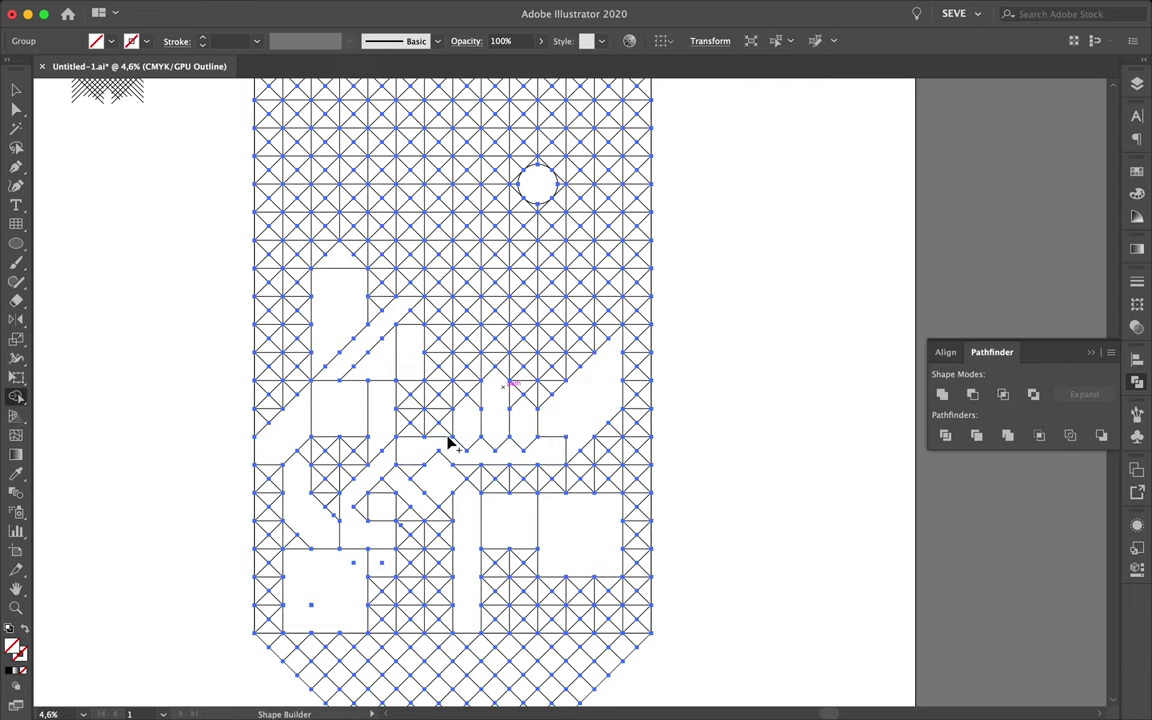
{"action": "left_click_drag", "start_coordinate": [513, 343], "coordinate": [540, 391]}
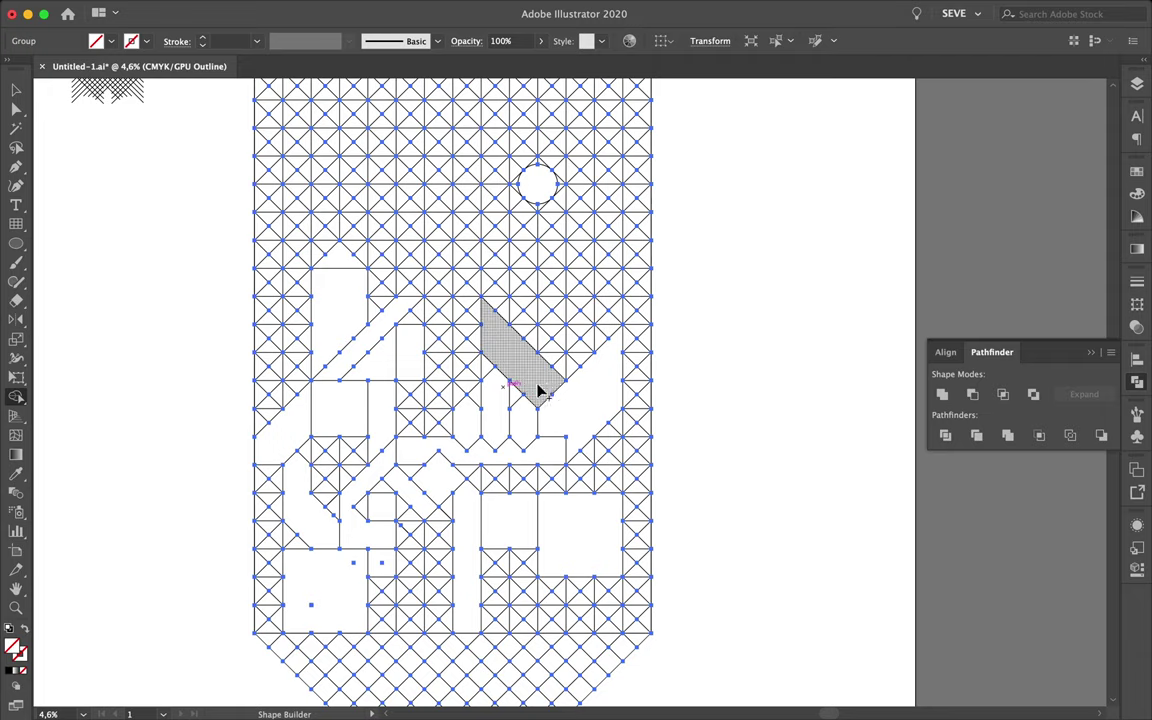
{"action": "left_click_drag", "start_coordinate": [425, 540], "coordinate": [380, 508]}
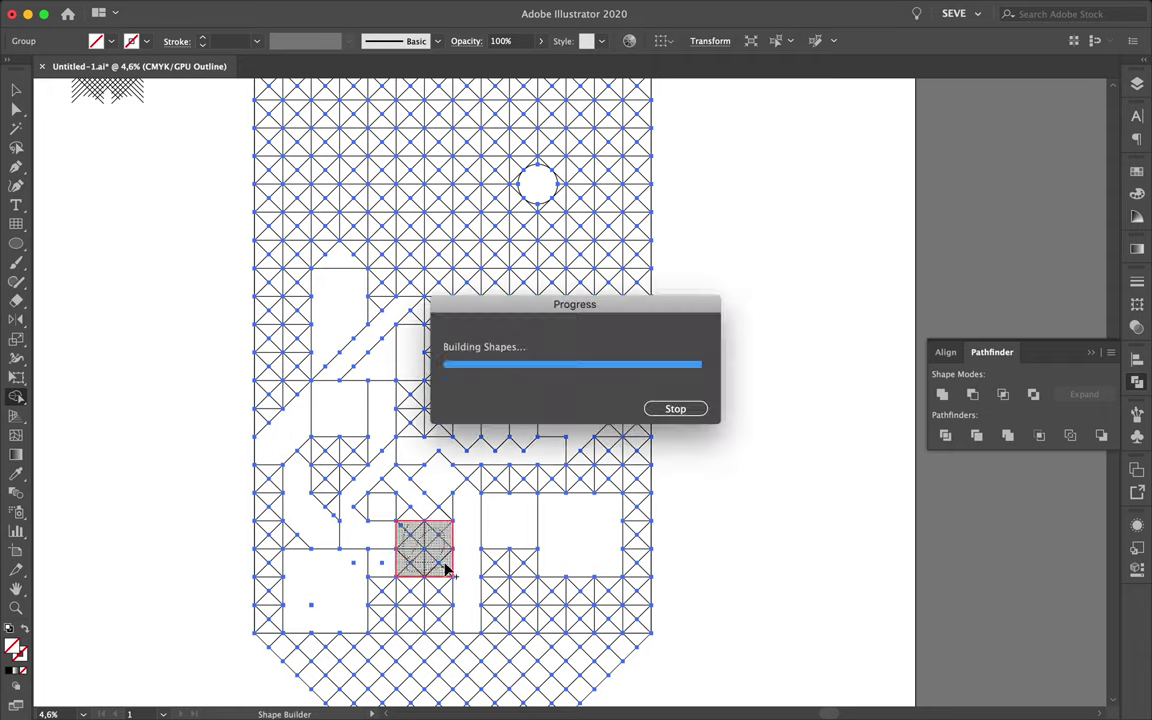
{"action": "left_click_drag", "start_coordinate": [528, 590], "coordinate": [505, 570]}
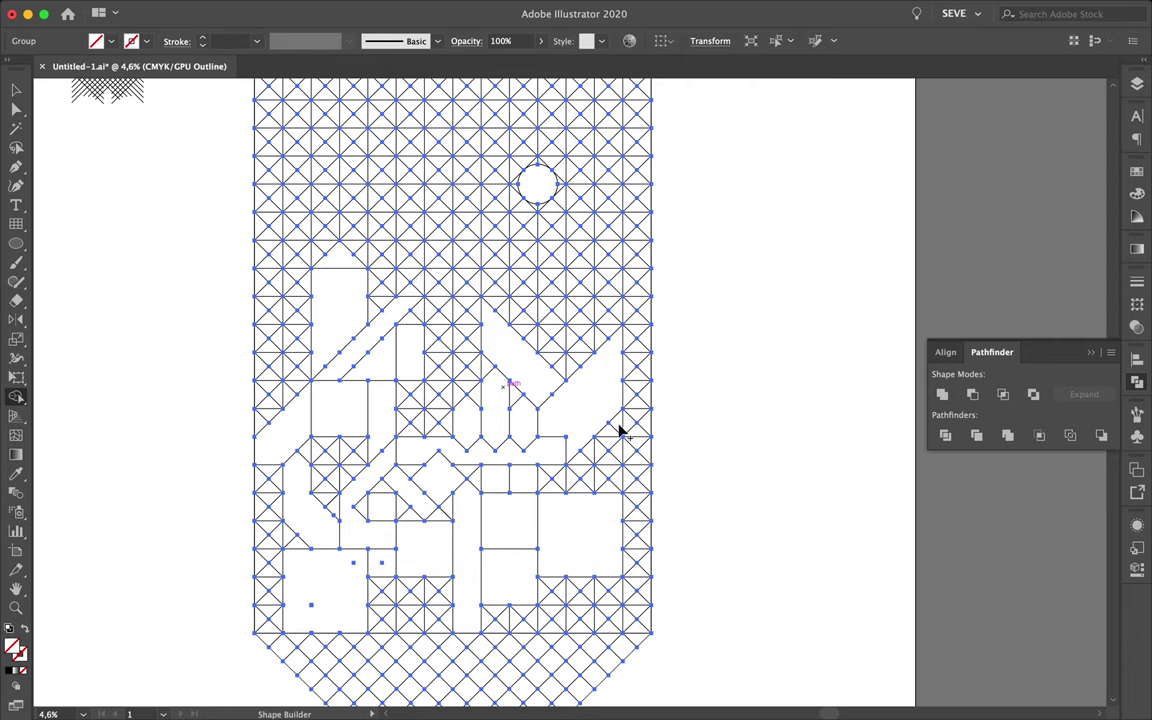
{"action": "left_click_drag", "start_coordinate": [553, 490], "coordinate": [580, 494]}
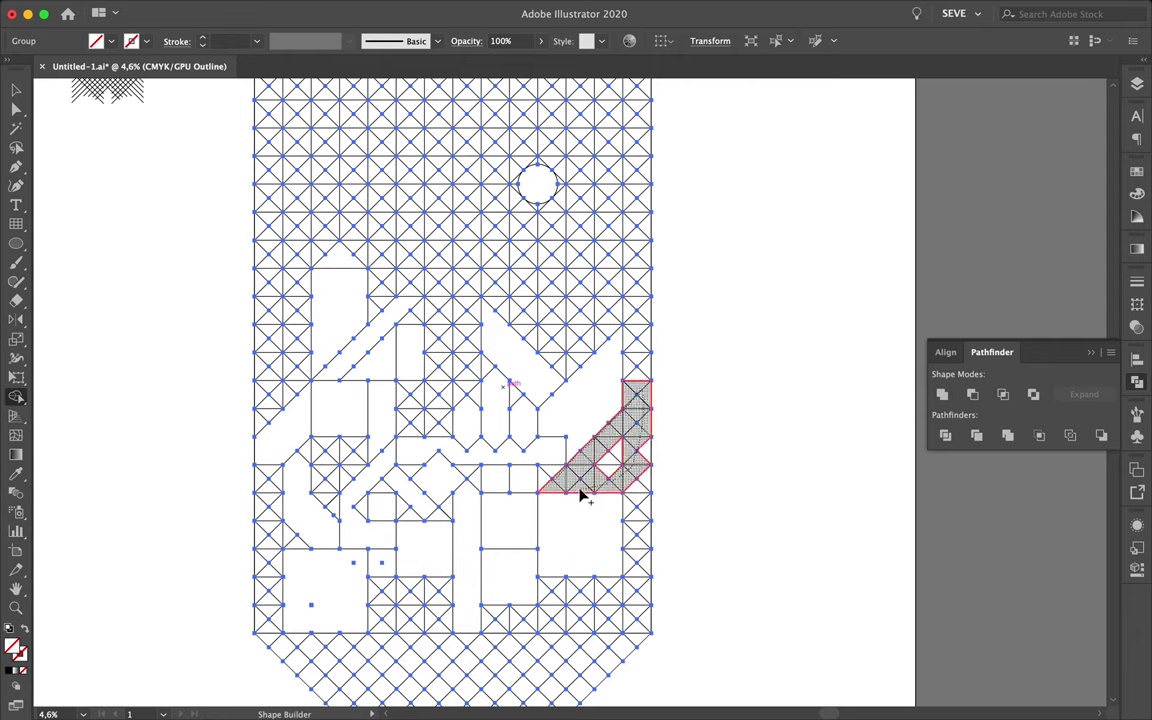
{"action": "left_click_drag", "start_coordinate": [643, 472], "coordinate": [645, 476]}
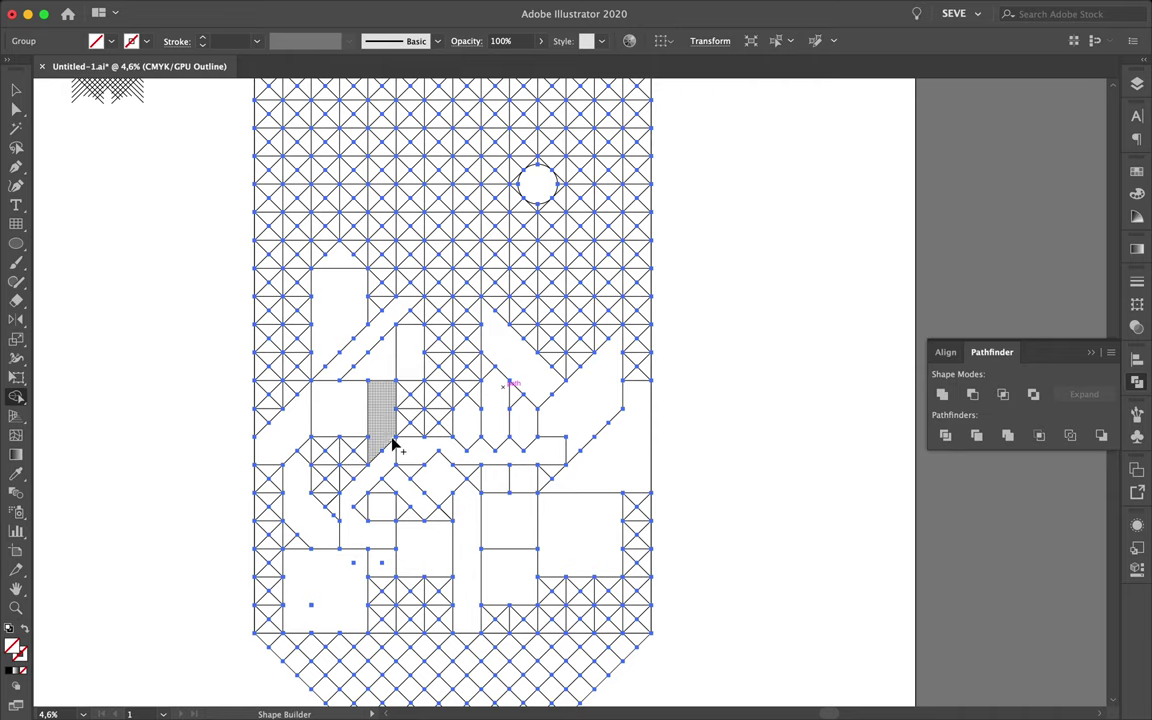
Merge the top-right triangle, left-column strips, bottom-row cells and a small L-shaped group
{"action": "scroll", "coordinate": [393, 442], "scroll_direction": "down", "scroll_amount": 1, "text": "alt"}
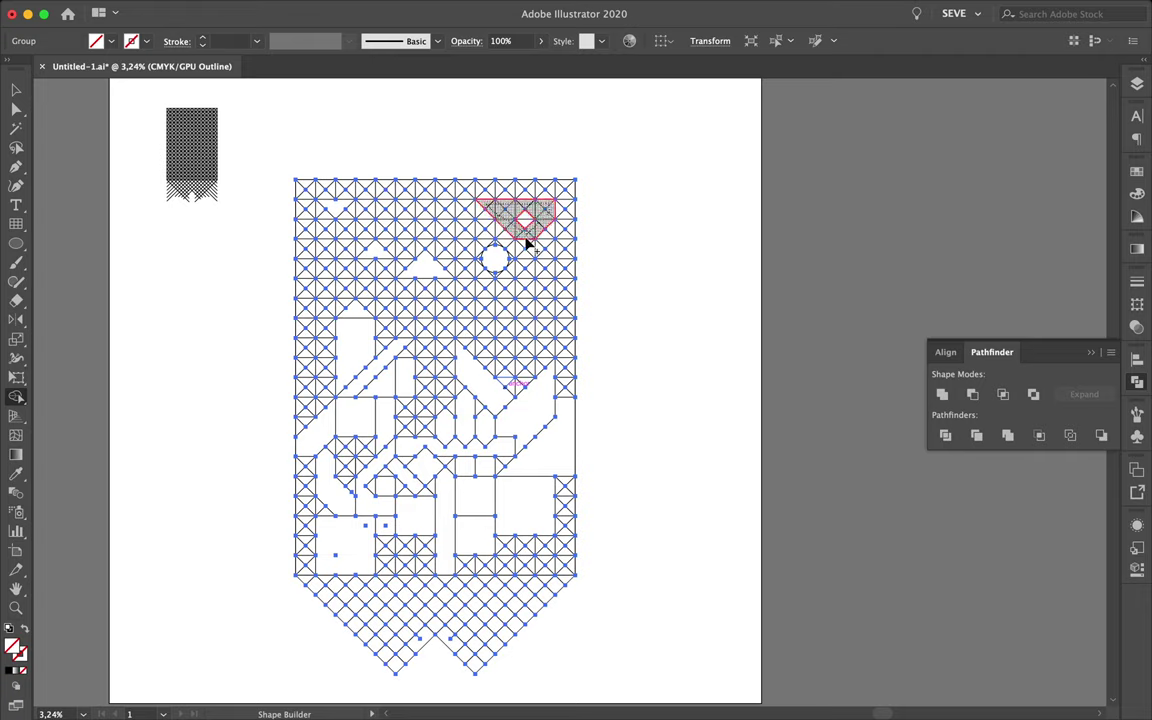
{"action": "left_click_drag", "start_coordinate": [527, 243], "coordinate": [528, 244]}
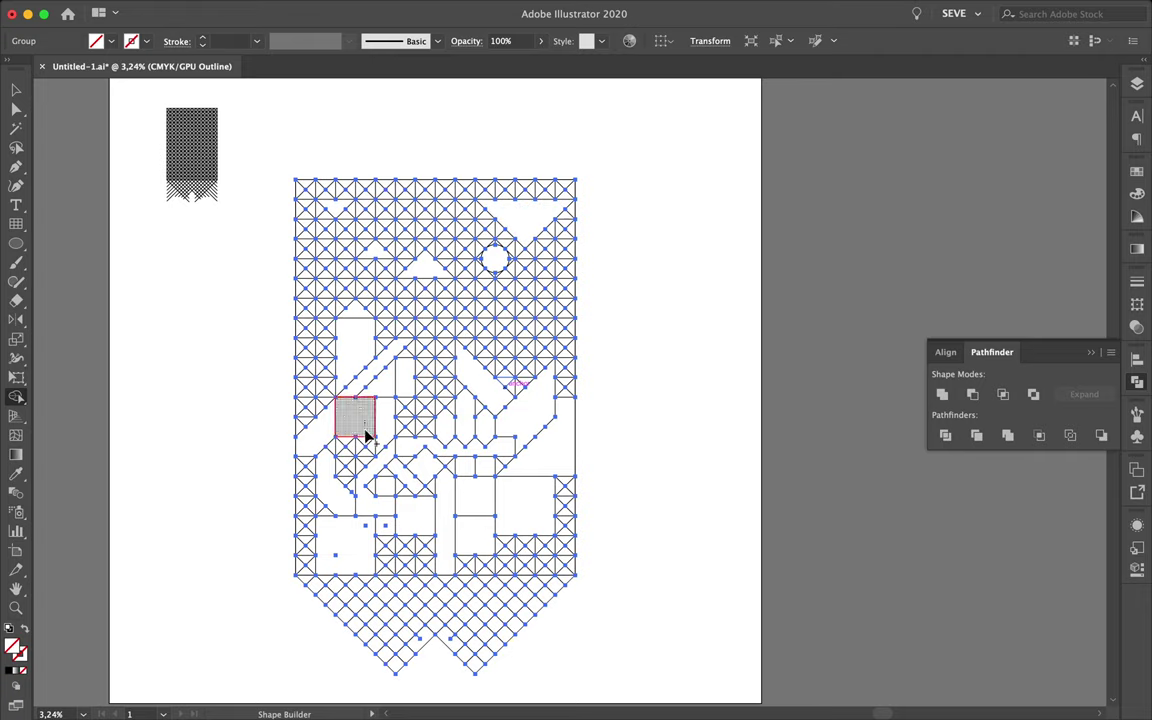
{"action": "left_click", "coordinate": [344, 475]}
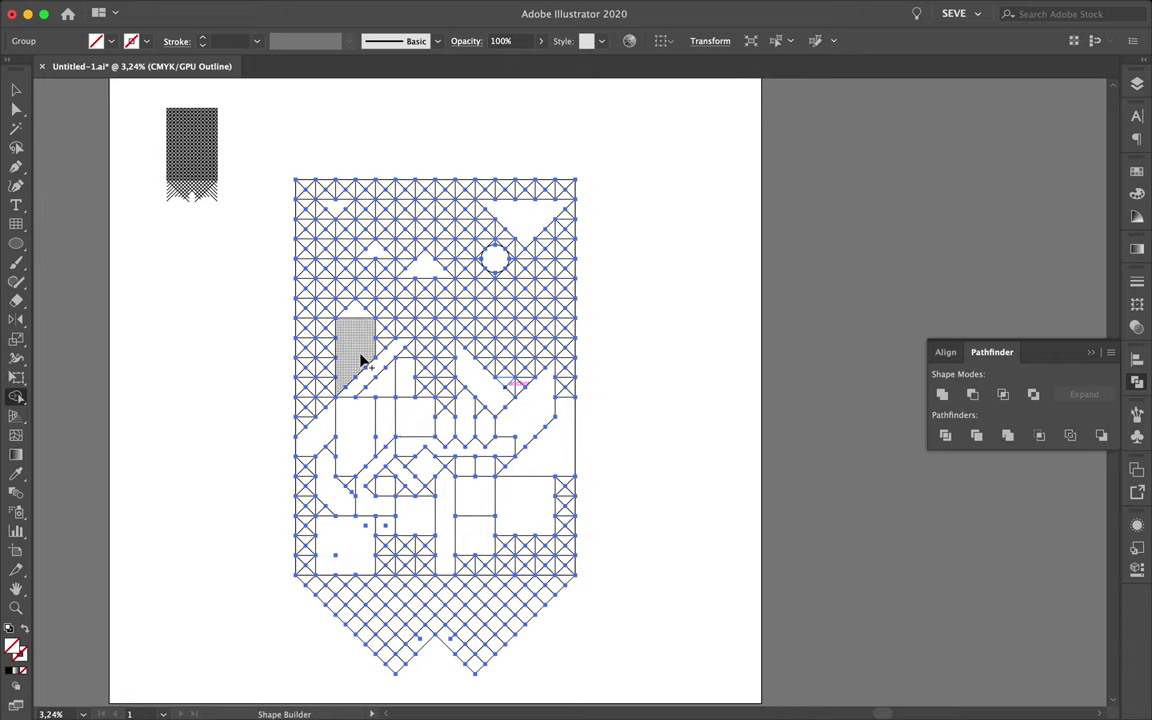
{"action": "left_click_drag", "start_coordinate": [320, 400], "coordinate": [315, 352]}
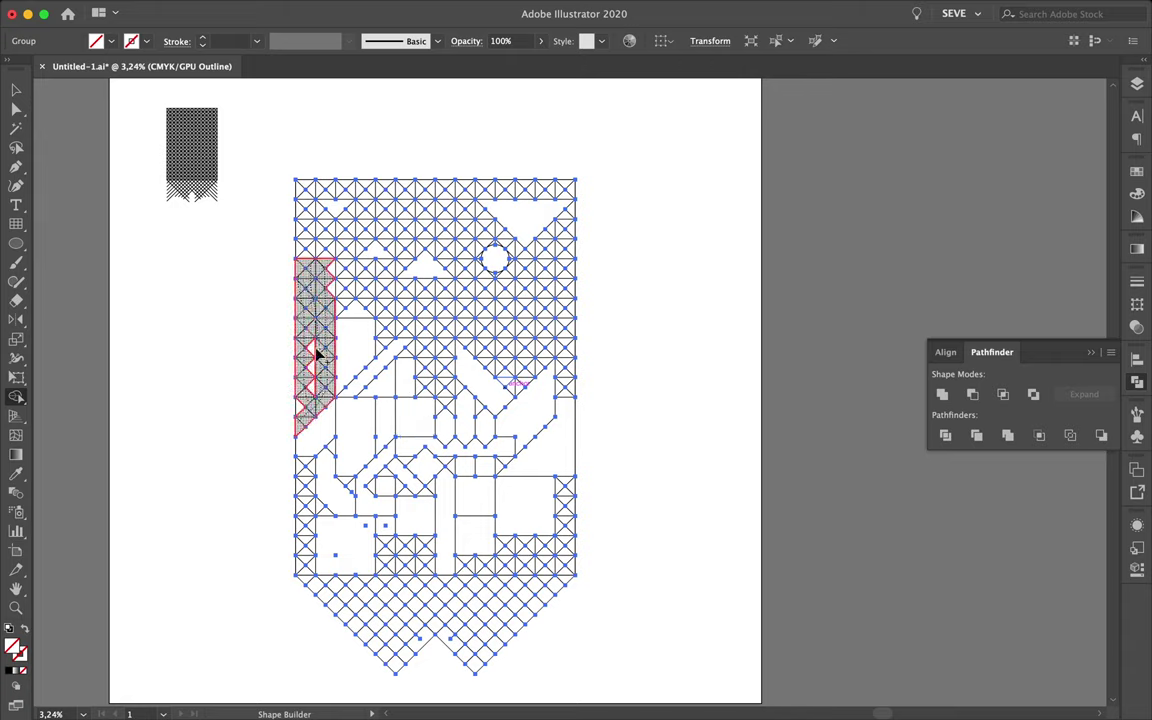
{"action": "left_click_drag", "start_coordinate": [322, 259], "coordinate": [310, 257]}
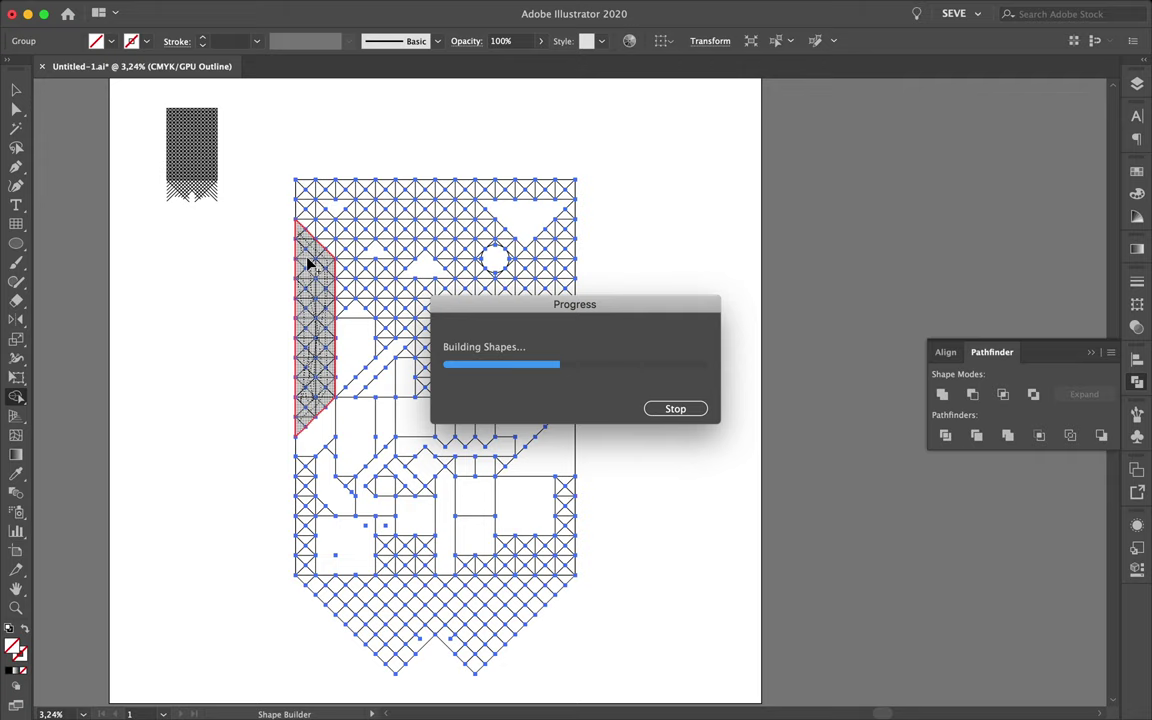
{"action": "left_click", "coordinate": [425, 572]}
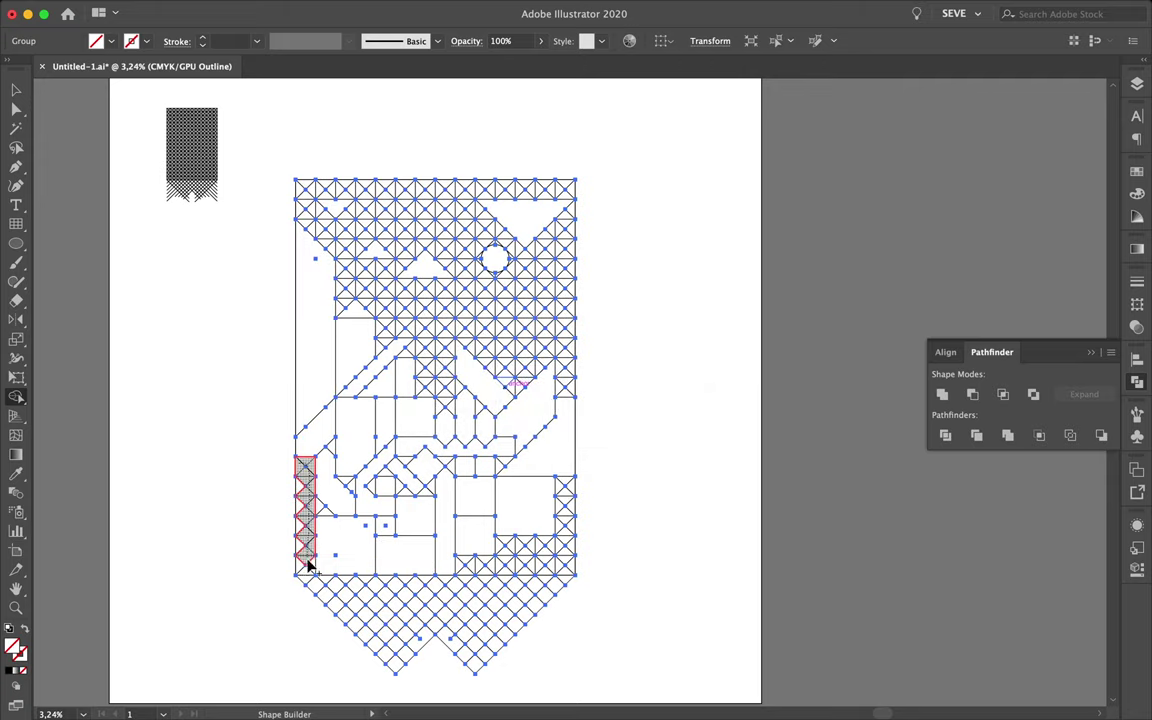
{"action": "left_click_drag", "start_coordinate": [307, 573], "coordinate": [308, 575]}
{"action": "left_click_drag", "start_coordinate": [460, 566], "coordinate": [563, 573]}
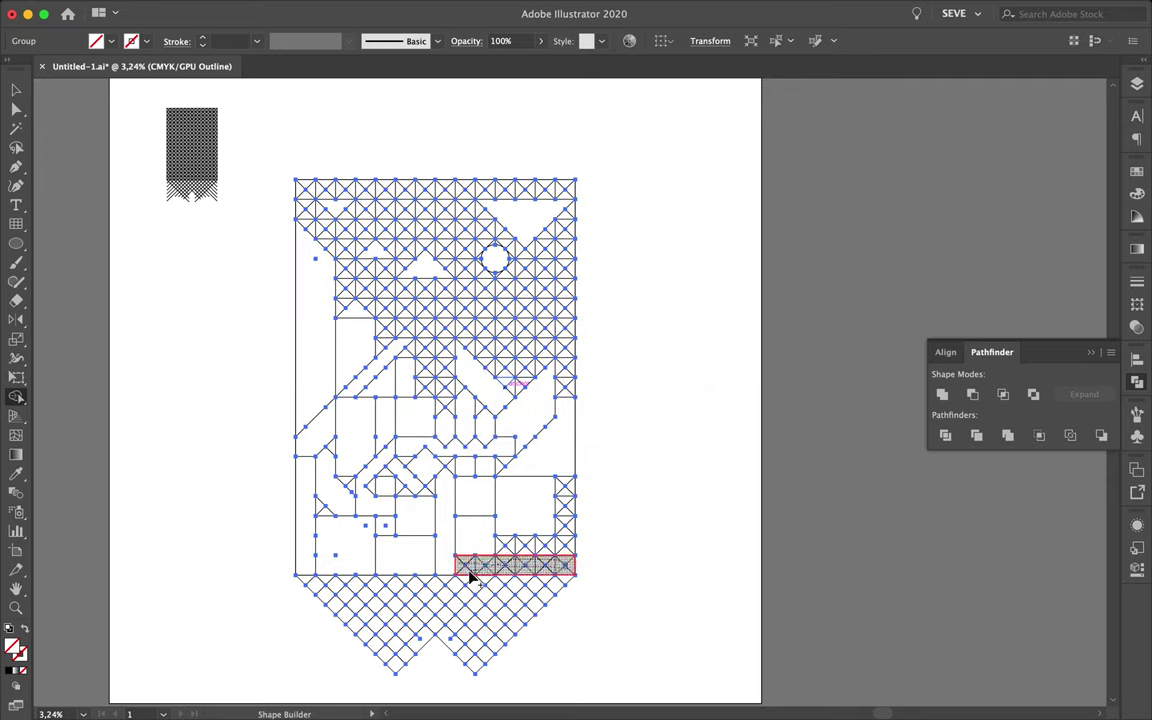
{"action": "left_click_drag", "start_coordinate": [560, 490], "coordinate": [558, 496]}
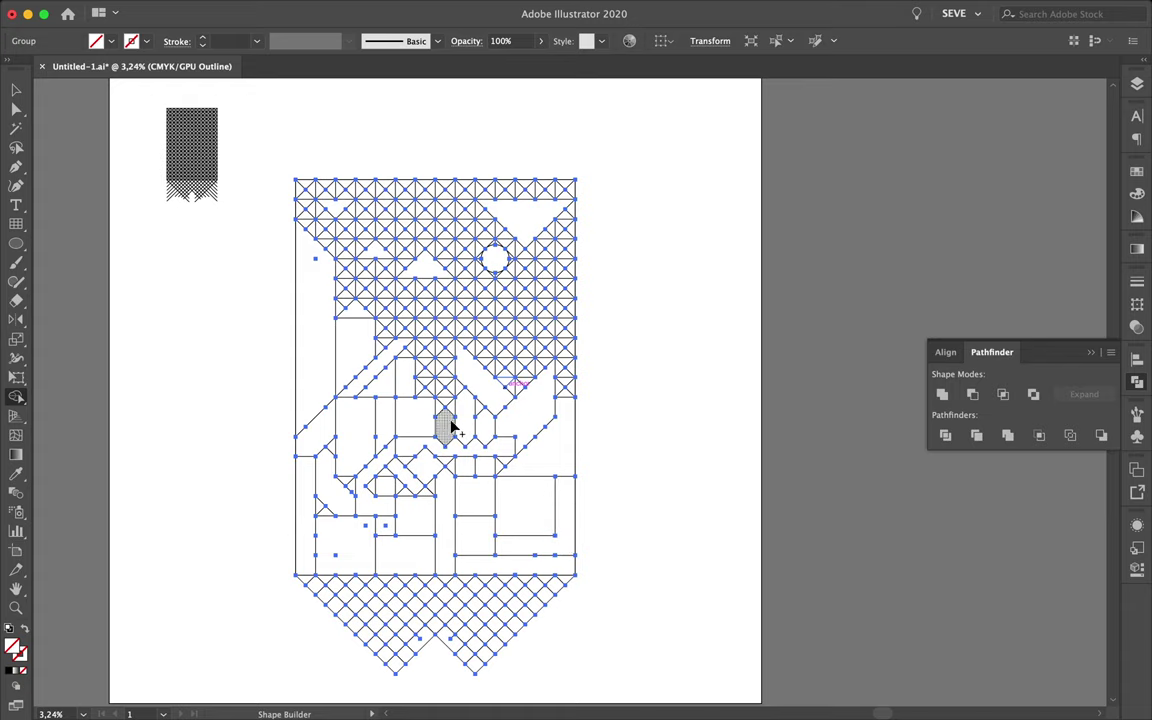
{"action": "key", "text": "ctrl+0"}
Convert the grid to Live Paint and fill the left regions, small triangle and diagonal faces crimson
{"action": "key", "text": "k"}
{"action": "left_click", "coordinate": [450, 411]}
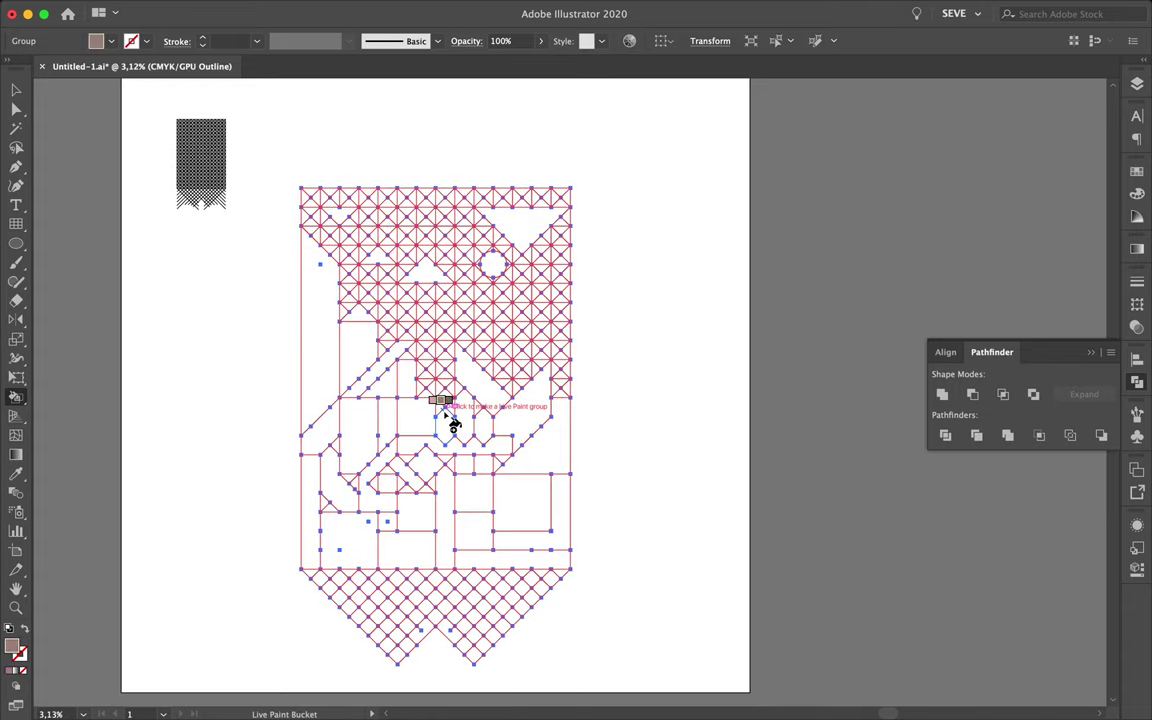
{"action": "left_click", "coordinate": [340, 357]}
{"action": "key", "text": "ctrl+y"}
{"action": "left_click", "coordinate": [380, 257]}
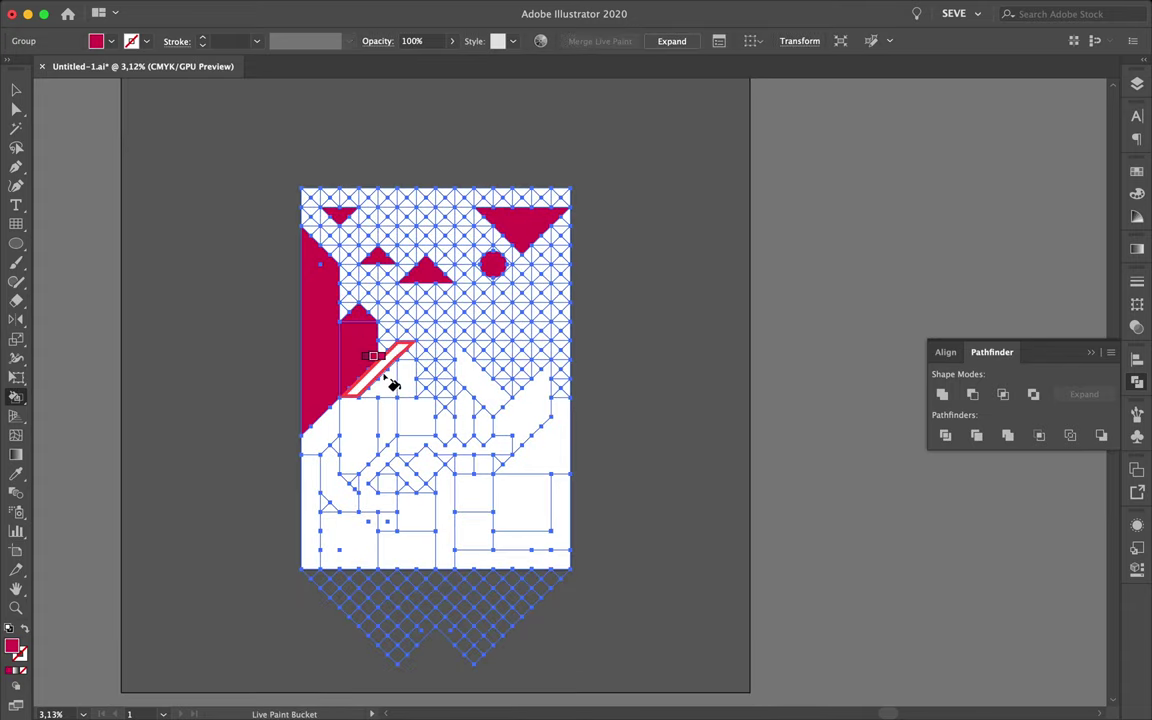
{"action": "mouse_move", "coordinate": [388, 380]}
{"action": "left_mouse_down"}
{"action": "mouse_move", "coordinate": [354, 476]}
{"action": "mouse_move", "coordinate": [368, 458]}
{"action": "left_mouse_up"}
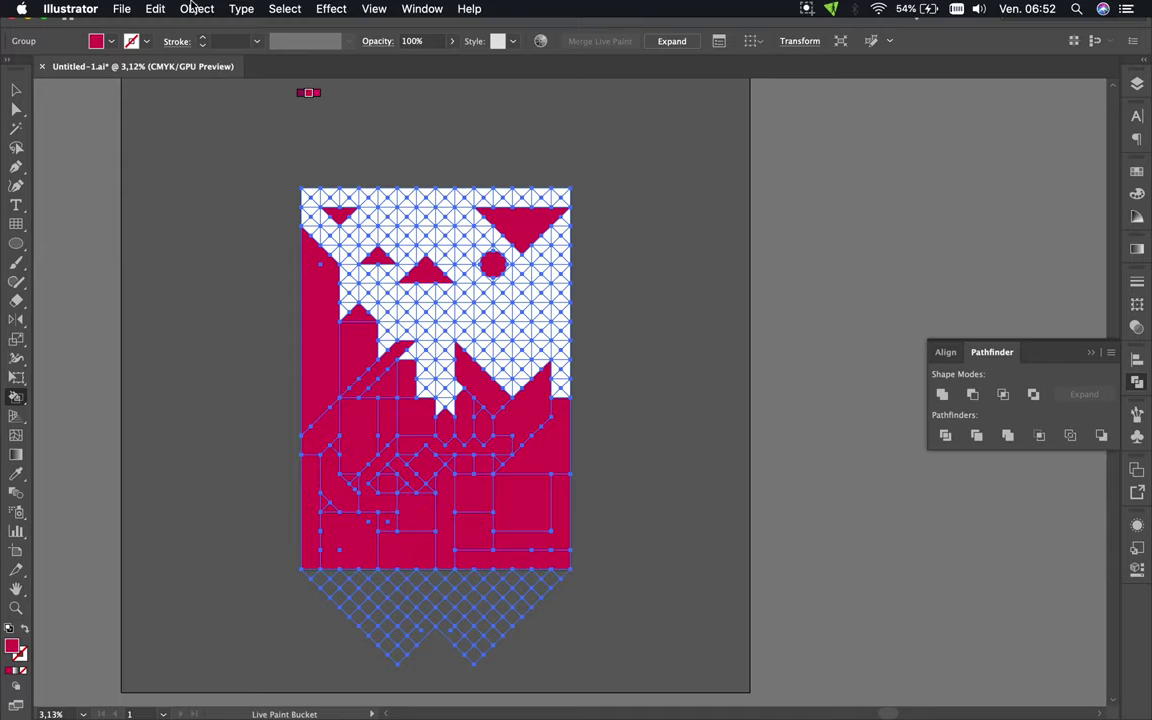
Expand the Live Paint artwork into ordinary shapes and clear the selection
{"action": "left_click", "coordinate": [195, 10]}
{"action": "left_click", "coordinate": [210, 205]}
{"action": "left_click", "coordinate": [622, 458]}
{"action": "key", "text": "v"}
{"action": "left_click", "coordinate": [534, 306]}
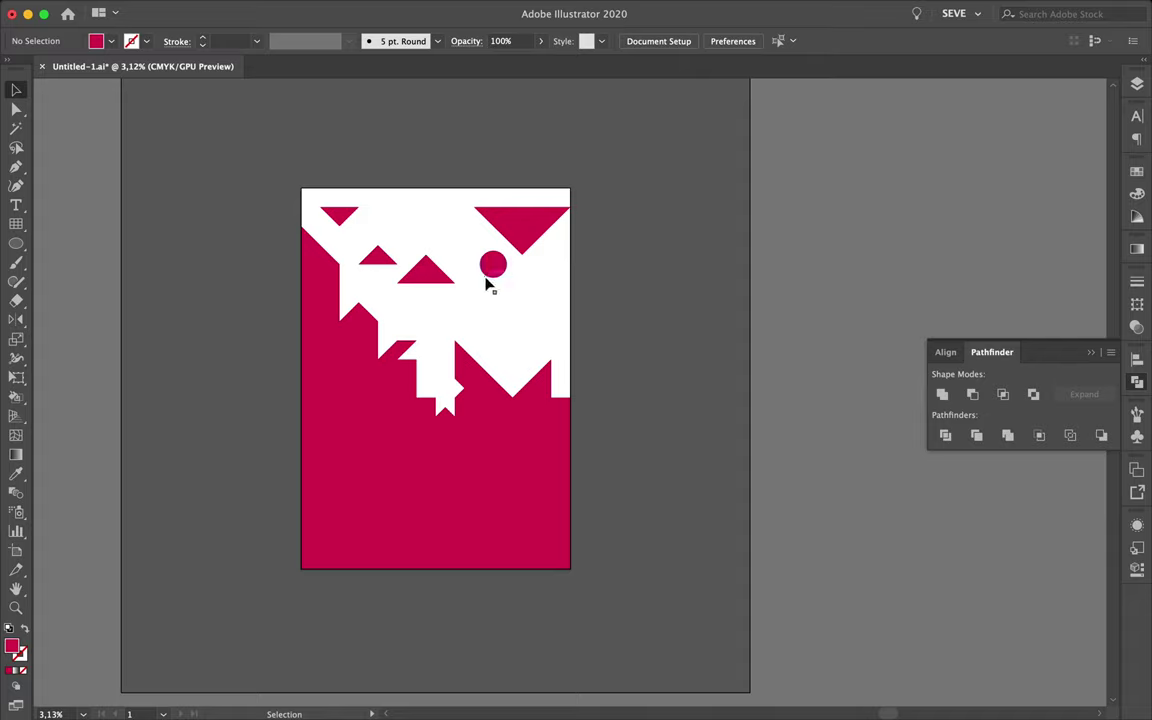
Draw a page-sized rectangle and give it a cream fill
{"action": "key", "text": "m"}
{"action": "left_click_drag", "start_coordinate": [301, 186], "coordinate": [570, 568]}
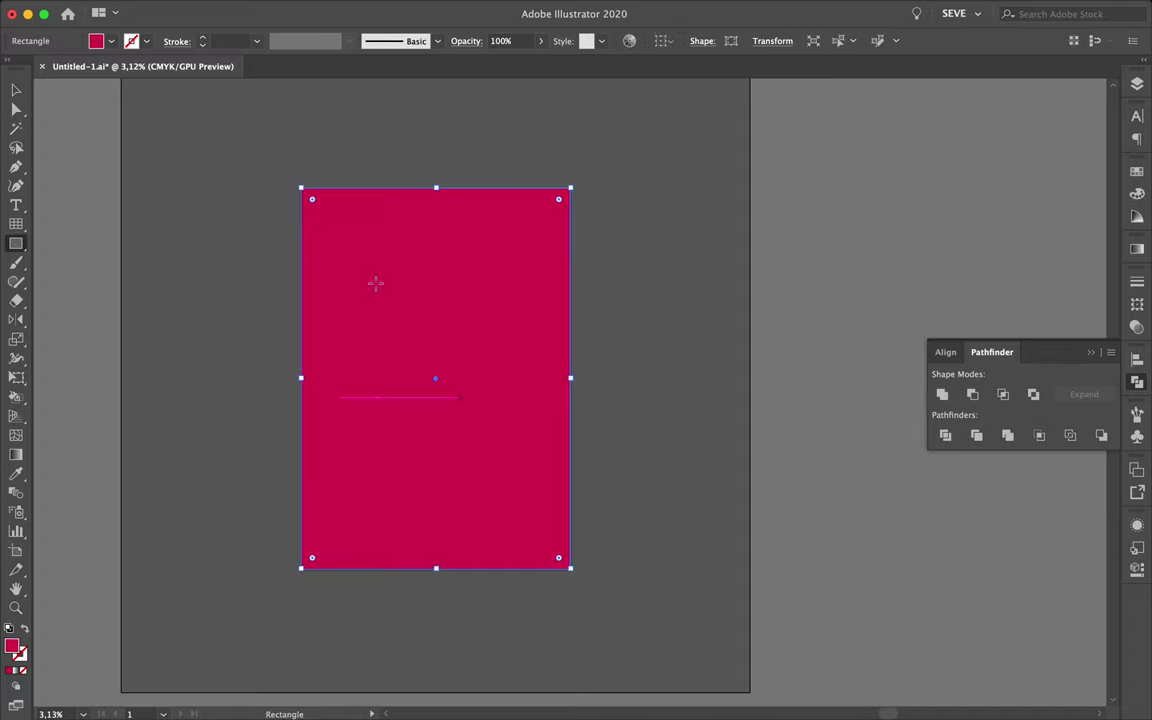
{"action": "left_click", "coordinate": [110, 41]}
{"action": "left_click", "coordinate": [58, 62]}
{"action": "double_click", "coordinate": [11, 646]}
{"action": "left_click", "coordinate": [172, 370]}
{"action": "key", "text": "Return"}
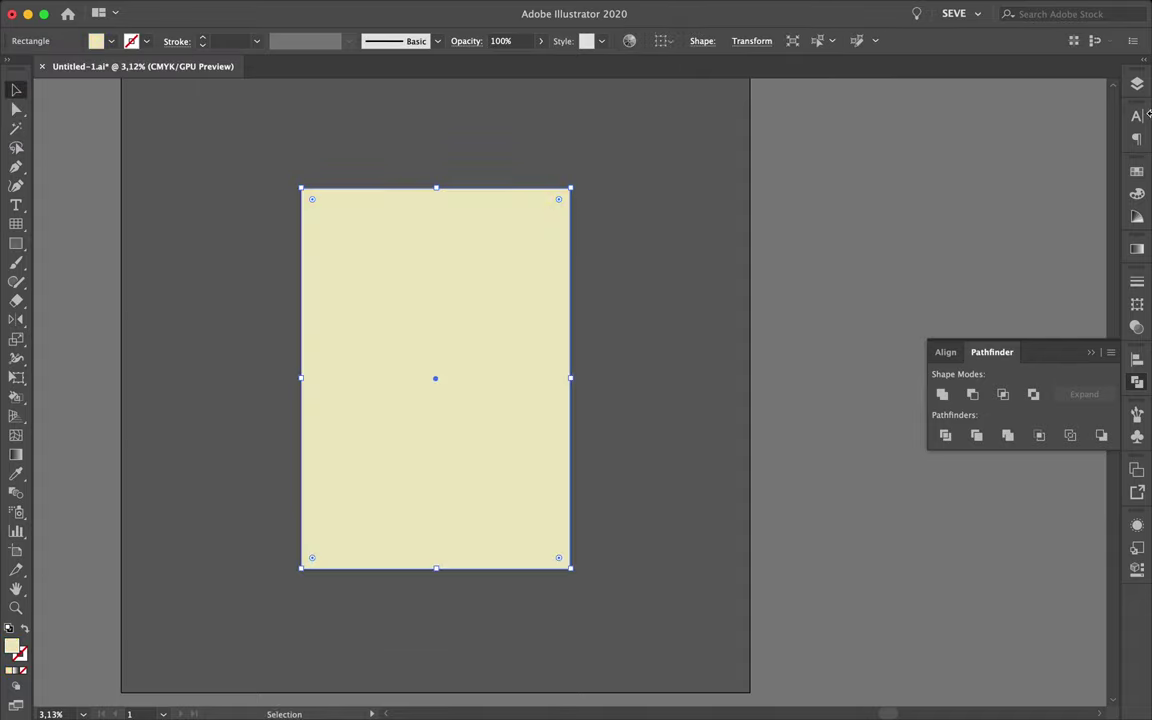
Move the cream layer below the crimson artwork and save the document
{"action": "key", "text": "F7"}
{"action": "left_click_drag", "start_coordinate": [1022, 99], "coordinate": [1022, 125]}
{"action": "key", "text": "ctrl+a"}
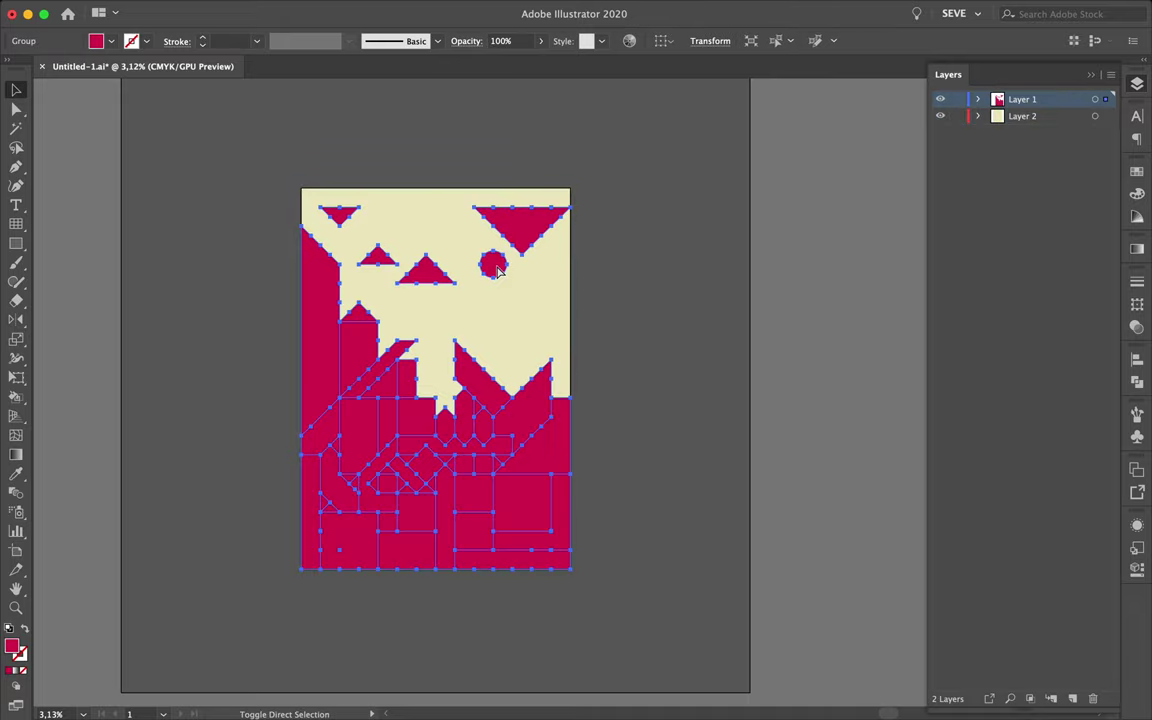
{"action": "left_click", "coordinate": [1137, 381]}
{"action": "left_click", "coordinate": [698, 370]}
{"action": "key", "text": "ctrl+s"}
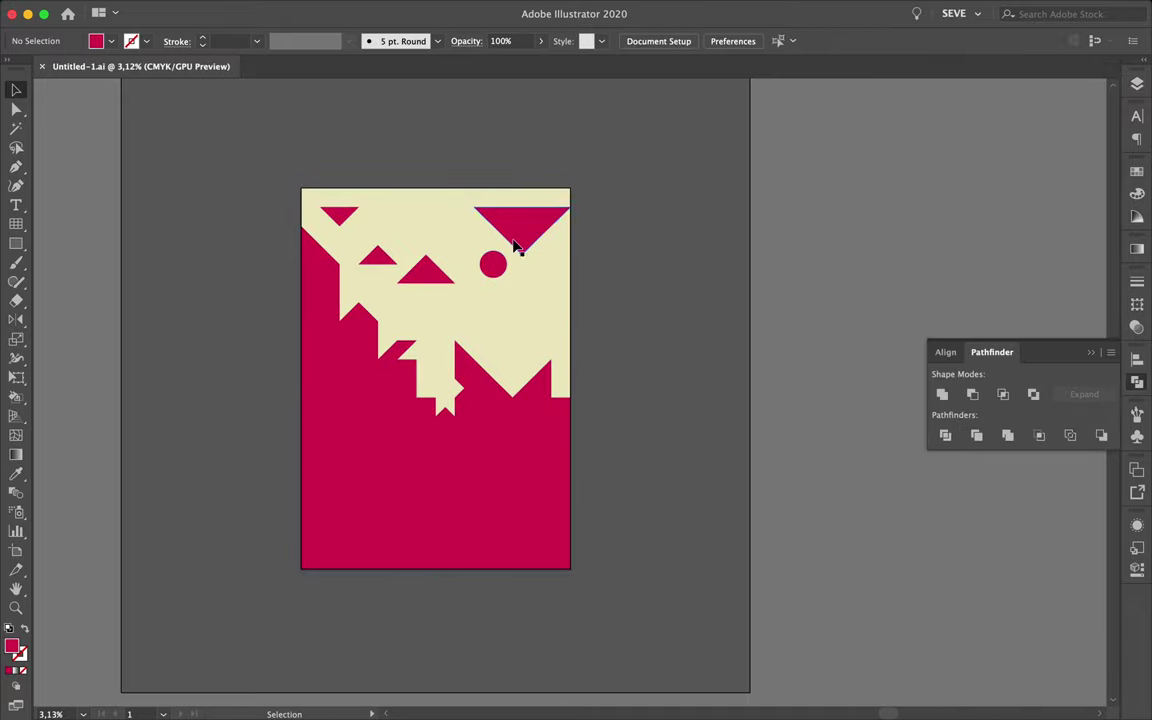
Select the crimson artwork and the small zigzag path
{"action": "scroll", "coordinate": [514, 244], "scroll_direction": "up", "scroll_amount": 2}
{"action": "left_click", "coordinate": [522, 249]}
{"action": "left_click", "coordinate": [447, 438]}
Fill the zigzag black and give the next selected shape a blue fill
{"action": "key", "text": "a"}
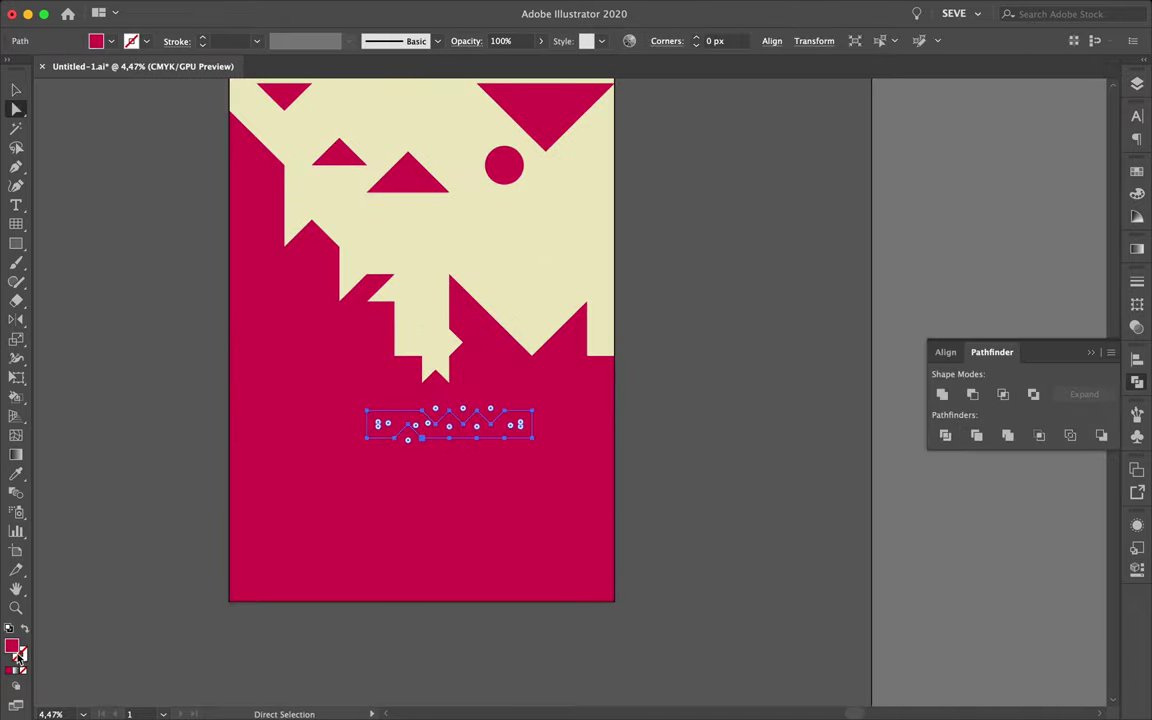
{"action": "double_click", "coordinate": [11, 646]}
{"action": "key", "text": "Return"}
{"action": "double_click", "coordinate": [11, 646]}
{"action": "left_click_drag", "start_coordinate": [366, 370], "coordinate": [366, 432]}
{"action": "left_click", "coordinate": [518, 362]}
Recolour the hidden crimson squares and shapes blue by sampling the blue fill
{"action": "key", "text": "v"}
{"action": "left_click", "coordinate": [545, 505]}
{"action": "left_click", "coordinate": [362, 532]}
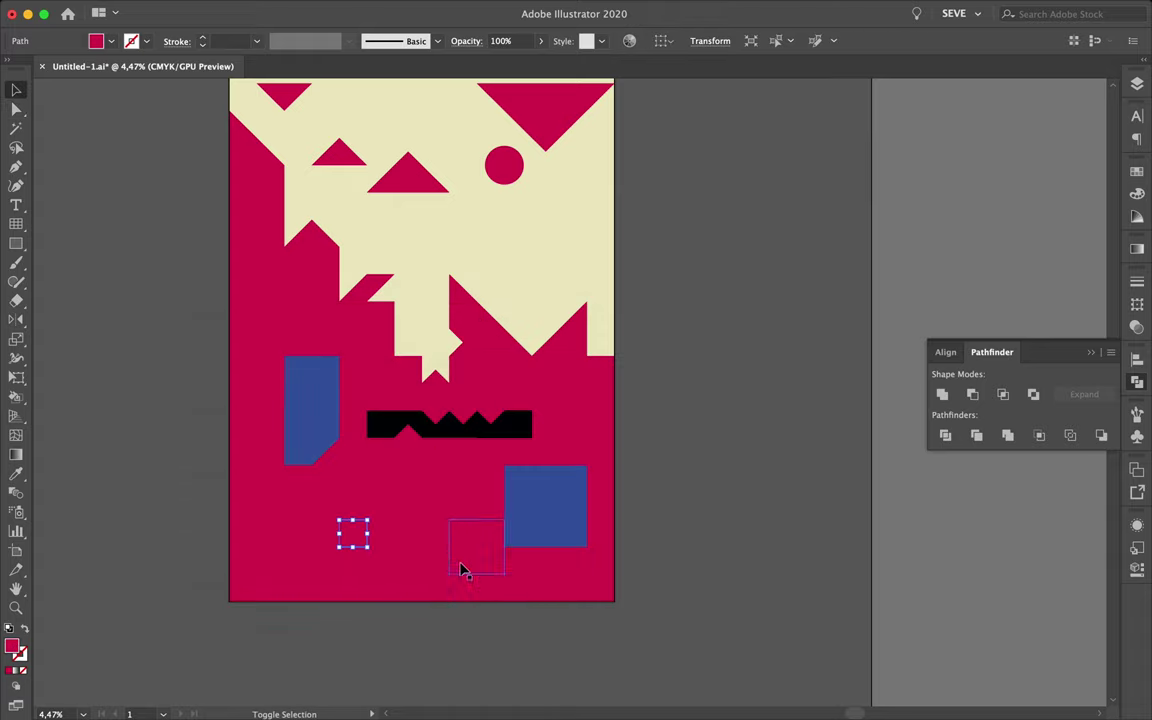
{"action": "left_click", "coordinate": [463, 578], "text": "shift"}
{"action": "key", "text": "i"}
{"action": "left_click", "coordinate": [315, 440]}
{"action": "key", "text": "v"}
{"action": "left_click", "coordinate": [395, 489]}
{"action": "key", "text": "i"}
{"action": "left_click", "coordinate": [320, 415]}
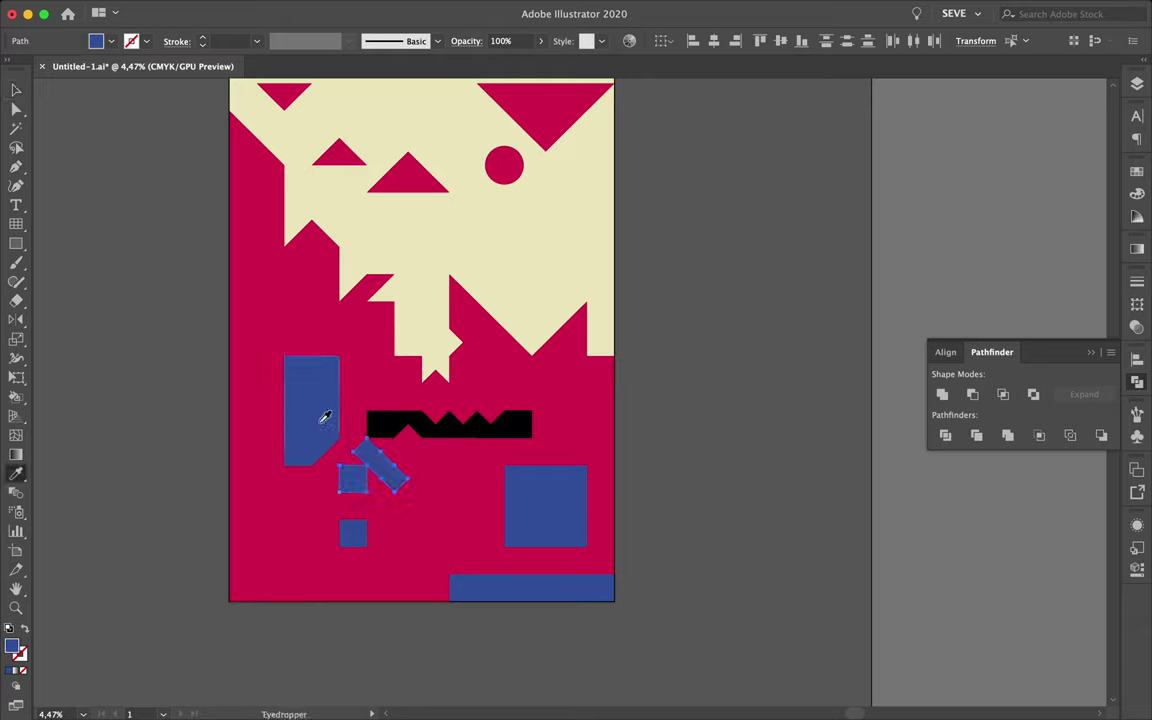
{"action": "key", "text": "v"}
{"action": "left_click", "coordinate": [262, 395]}
Turn the left-edge piece a bright, fine-tuned yellow
{"action": "double_click", "coordinate": [11, 646]}
{"action": "left_click_drag", "start_coordinate": [365, 365], "coordinate": [370, 527]}
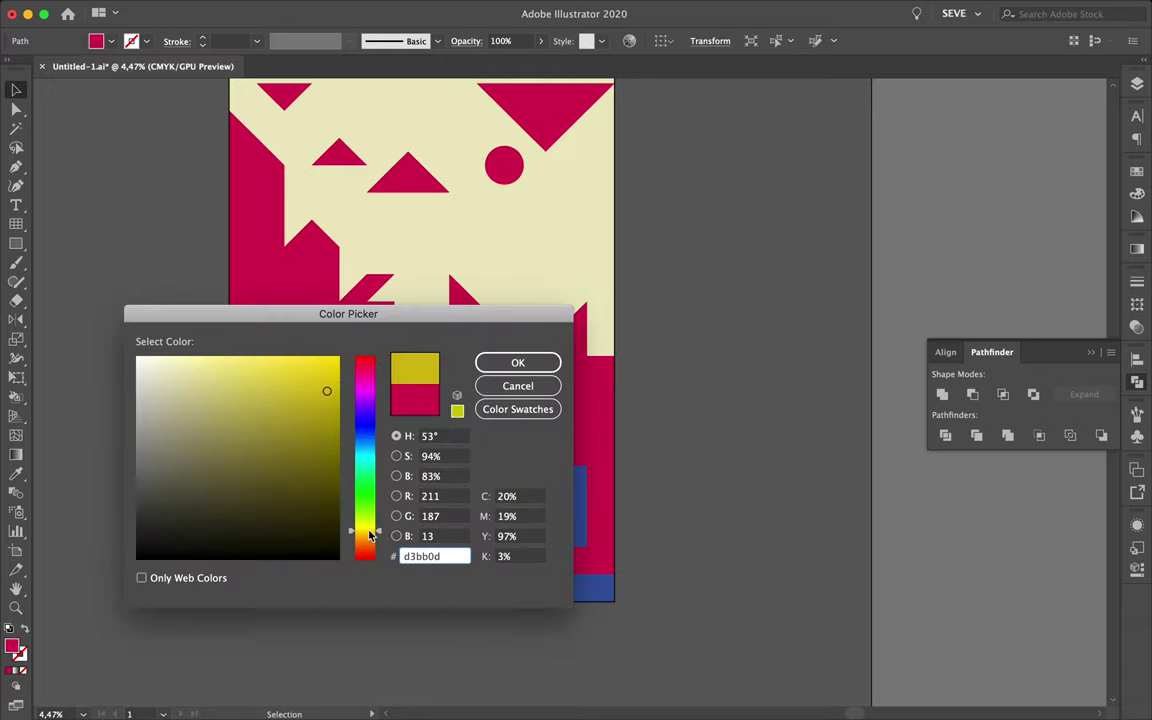
{"action": "key", "text": "Return"}
{"action": "scroll", "coordinate": [380, 393], "scroll_direction": "up", "scroll_amount": 2}
{"action": "key", "text": "i"}
{"action": "left_click", "coordinate": [258, 395]}
{"action": "double_click", "coordinate": [11, 646]}
{"action": "left_click_drag", "start_coordinate": [363, 501], "coordinate": [362, 525]}
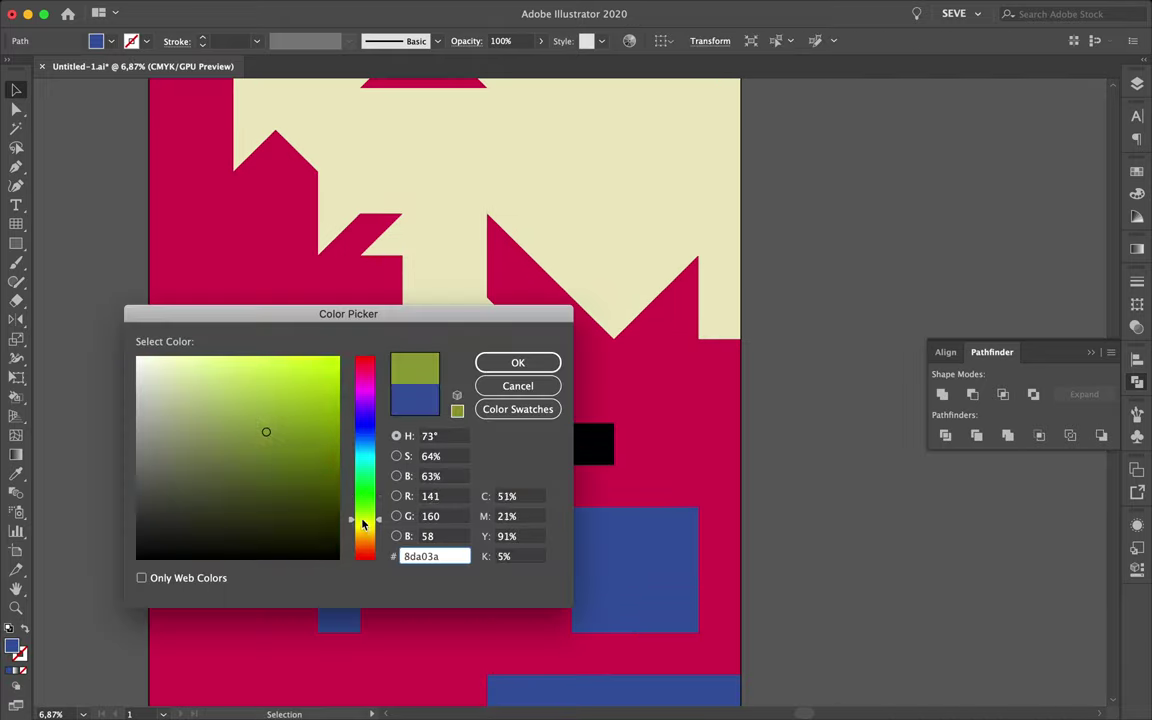
{"action": "left_click", "coordinate": [288, 397]}
{"action": "left_click", "coordinate": [296, 380]}
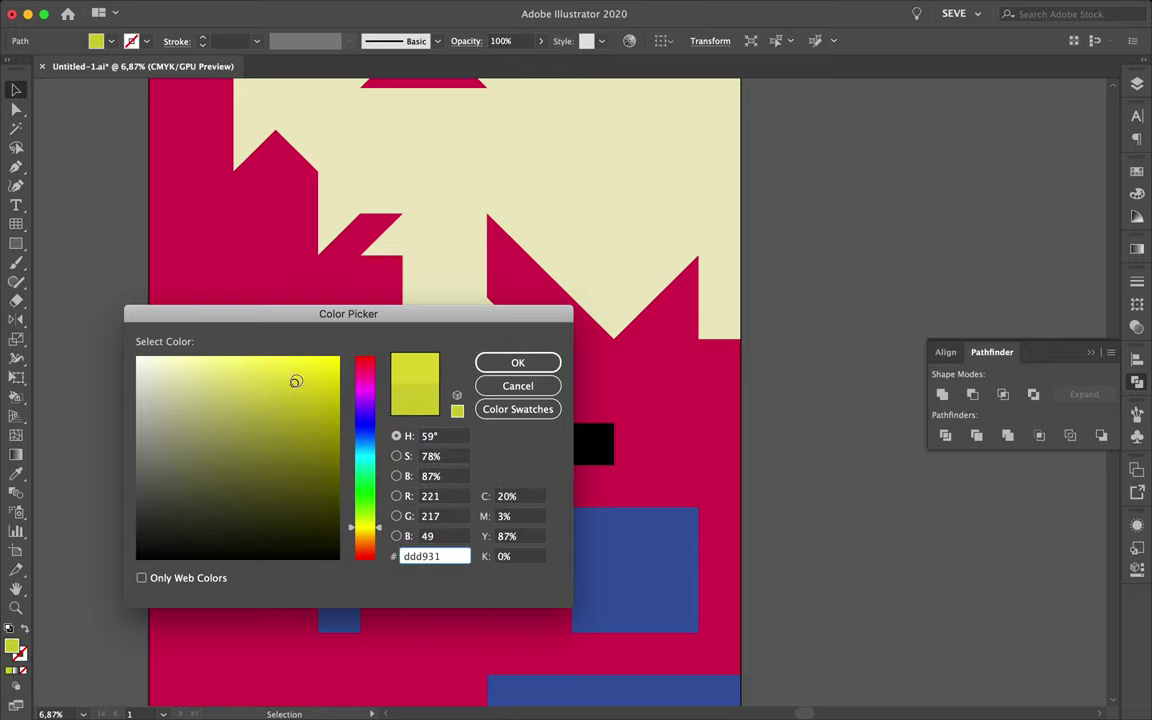
{"action": "left_click", "coordinate": [518, 362]}
Sample black from the zigzag onto the sliver and the tower's tip triangle
{"action": "scroll", "coordinate": [228, 514], "scroll_direction": "up", "scroll_amount": 2}
{"action": "left_click", "coordinate": [253, 467]}
{"action": "key", "text": "i"}
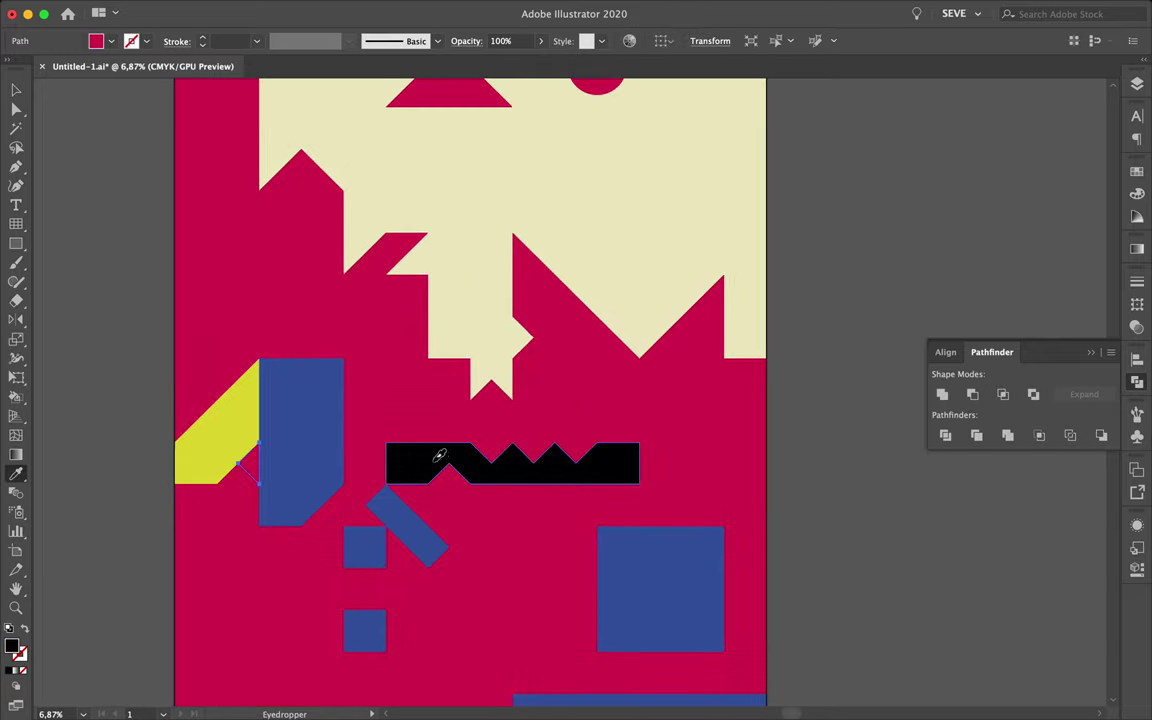
{"action": "left_click", "coordinate": [437, 458]}
{"action": "key", "text": "v"}
{"action": "left_click", "coordinate": [300, 180]}
{"action": "key", "text": "i"}
{"action": "left_click", "coordinate": [256, 464]}
{"action": "scroll", "coordinate": [327, 393], "scroll_direction": "up", "scroll_amount": 3}
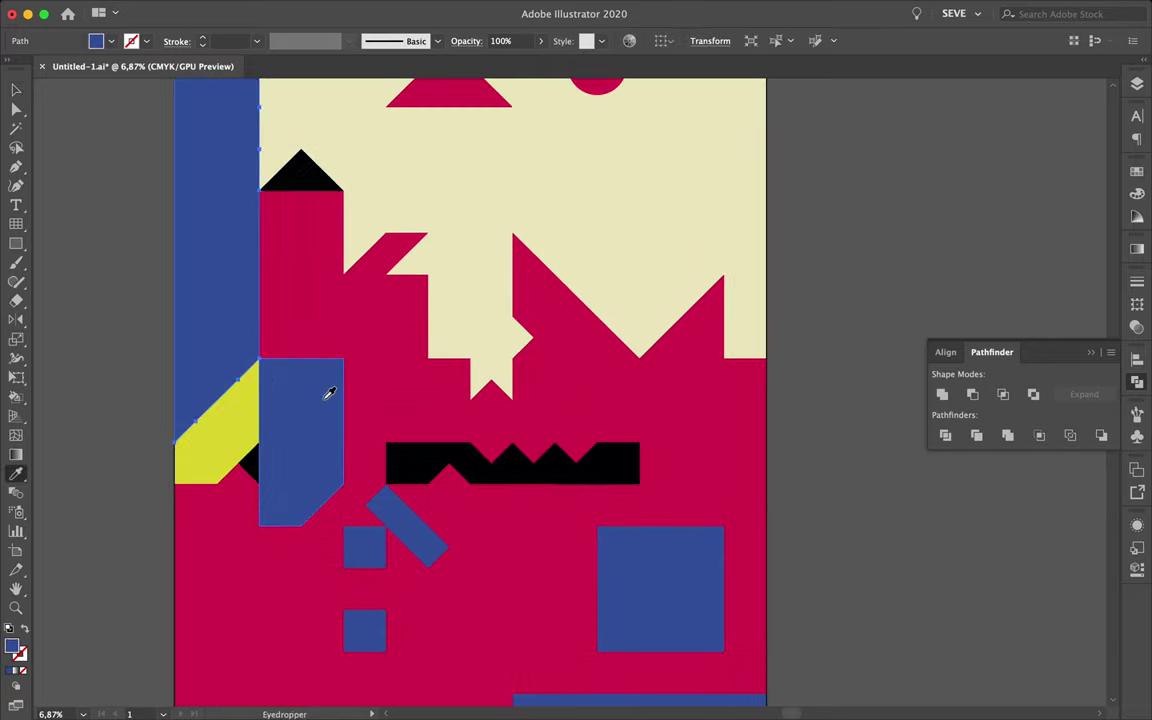
{"action": "scroll", "coordinate": [310, 320], "scroll_direction": "down", "scroll_amount": 1}
Fill the top triangles and the diagonal band with yellow
{"action": "key", "text": "v"}
{"action": "left_click_drag", "start_coordinate": [242, 185], "coordinate": [395, 298]}
{"action": "key", "text": "i"}
{"action": "left_click", "coordinate": [240, 590]}
{"action": "scroll", "coordinate": [370, 481], "scroll_direction": "down", "scroll_amount": 2}
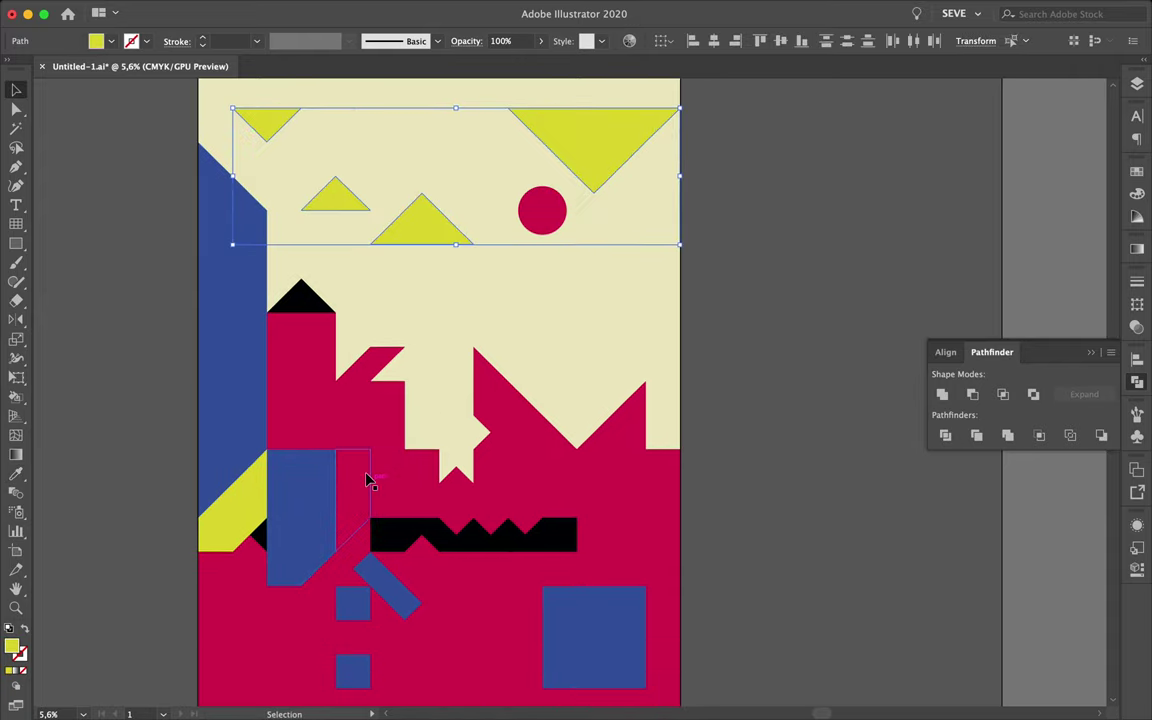
{"action": "left_click", "coordinate": [330, 425]}
Reposition a middle-cluster square and blacken two lower-left crimson shapes
{"action": "left_click", "coordinate": [417, 476]}
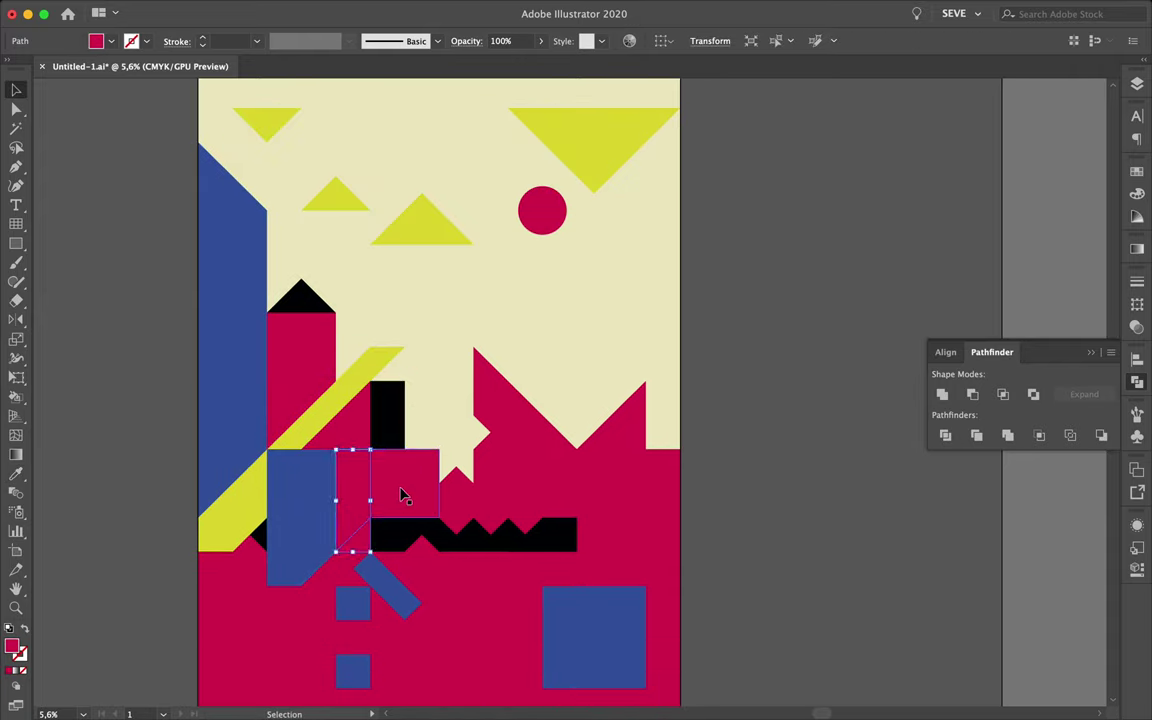
{"action": "mouse_move", "coordinate": [401, 489]}
{"action": "left_mouse_down"}
{"action": "mouse_move", "coordinate": [345, 487]}
{"action": "mouse_move", "coordinate": [292, 565]}
{"action": "left_mouse_up"}
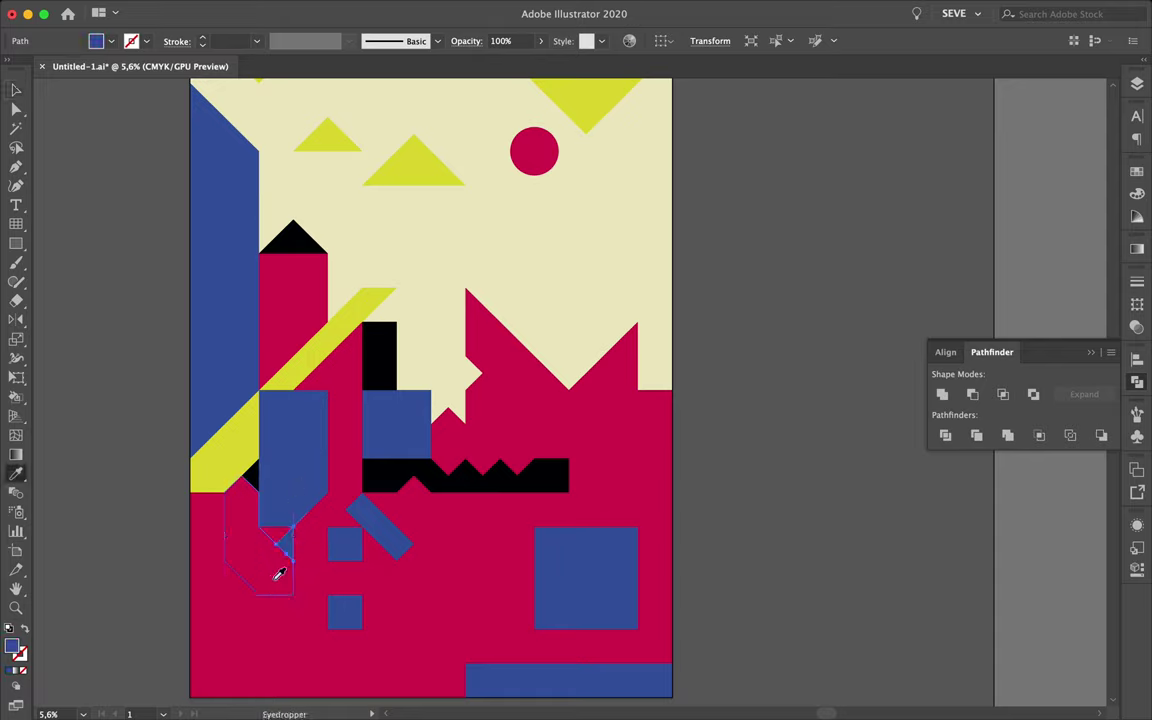
{"action": "left_click", "coordinate": [280, 573]}
{"action": "key", "text": "v"}
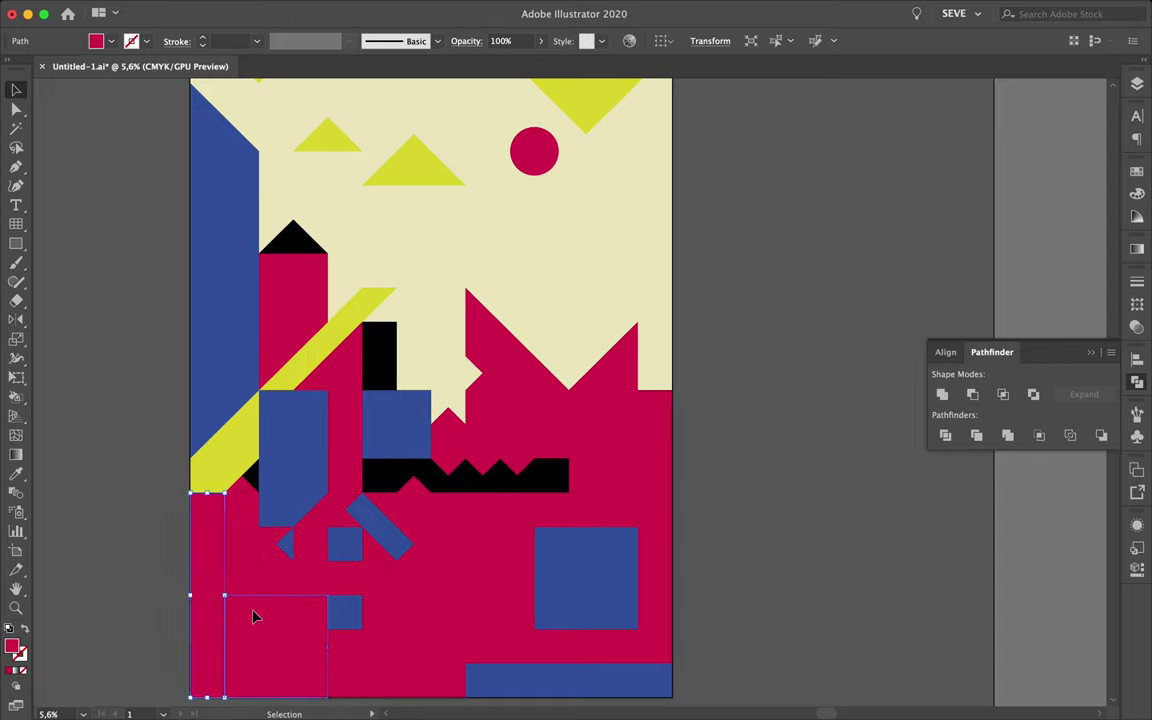
{"action": "key", "text": "i"}
{"action": "left_click", "coordinate": [481, 470]}
{"action": "left_click", "coordinate": [252, 563]}
Make the central chevron and bottom square yellow, and two lower-middle squares black
{"action": "left_click", "coordinate": [331, 587]}
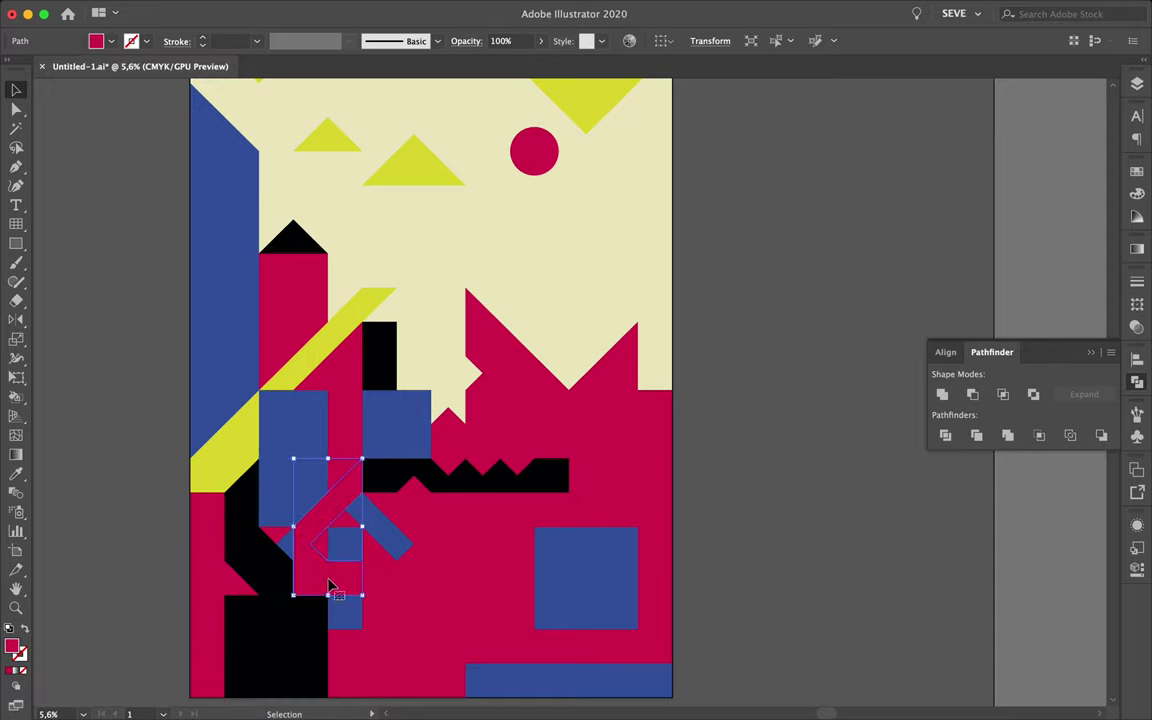
{"action": "key", "text": "i"}
{"action": "left_click", "coordinate": [237, 447]}
{"action": "left_click", "coordinate": [393, 661]}
{"action": "left_click", "coordinate": [330, 575]}
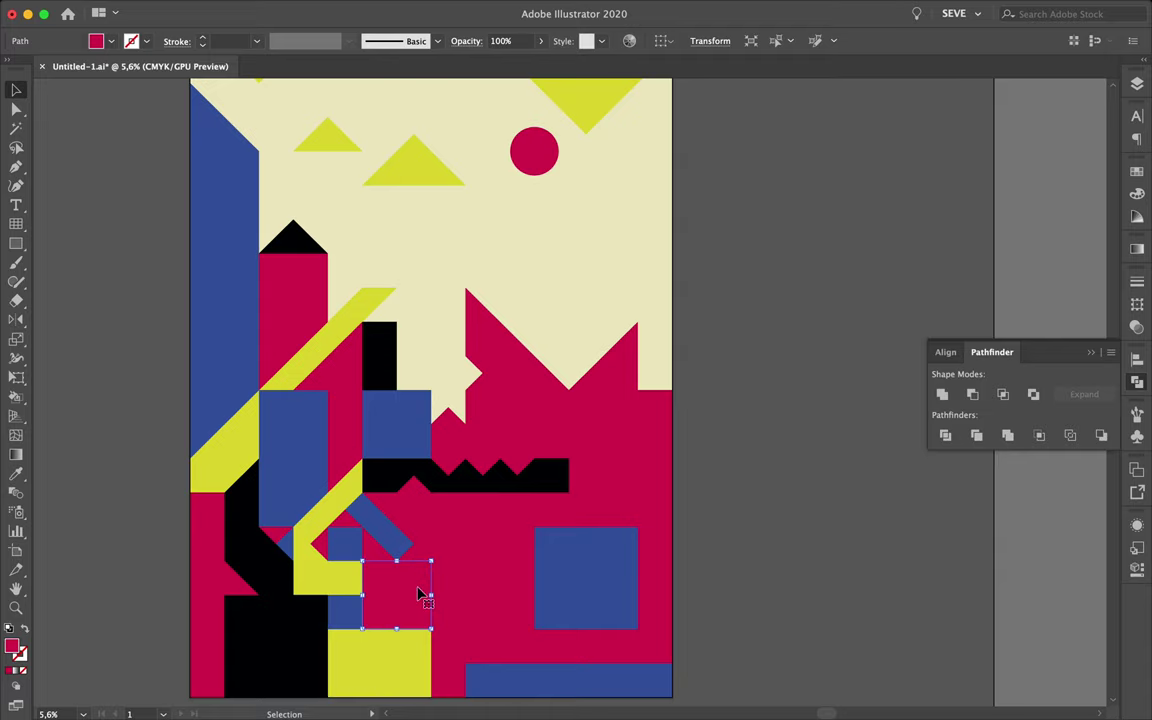
{"action": "left_click", "coordinate": [428, 487]}
{"action": "left_click", "coordinate": [674, 571], "text": "ctrl"}
{"action": "left_click", "coordinate": [470, 575], "text": "ctrl"}
{"action": "left_click", "coordinate": [504, 478]}
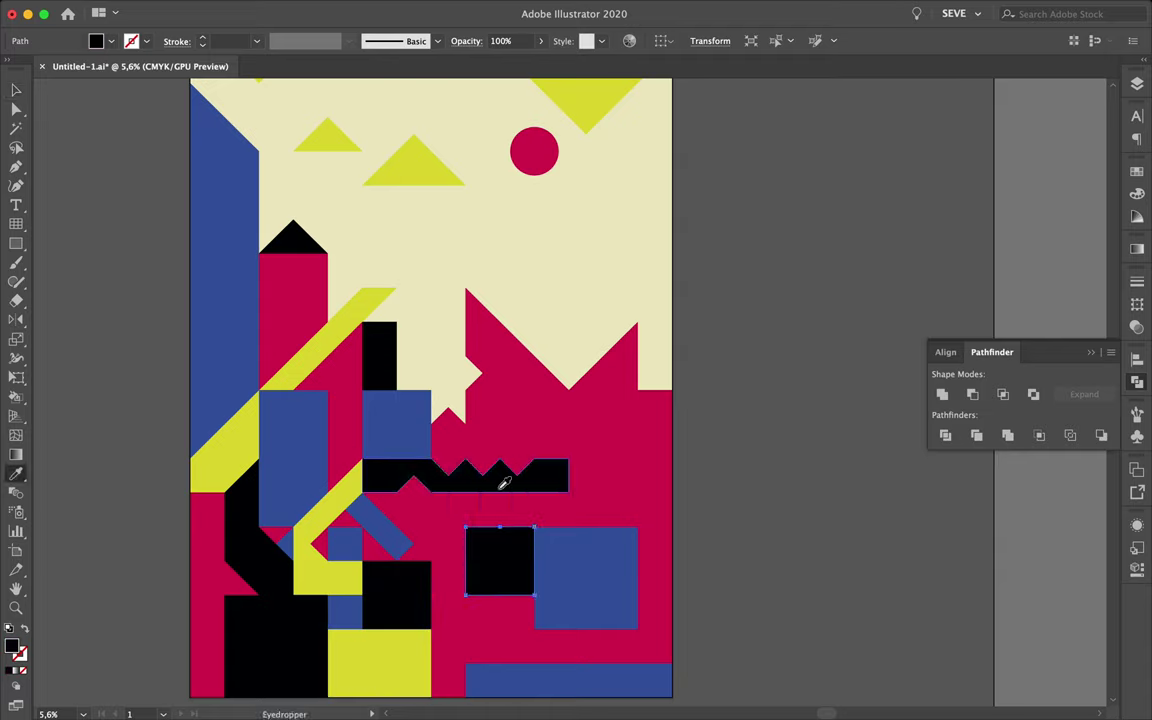
Move a small crimson piece onto the blue chevron and turn the small shapes yellow
{"action": "key", "text": "v"}
{"action": "left_click", "coordinate": [501, 505]}
{"action": "left_click_drag", "start_coordinate": [501, 505], "coordinate": [419, 510]}
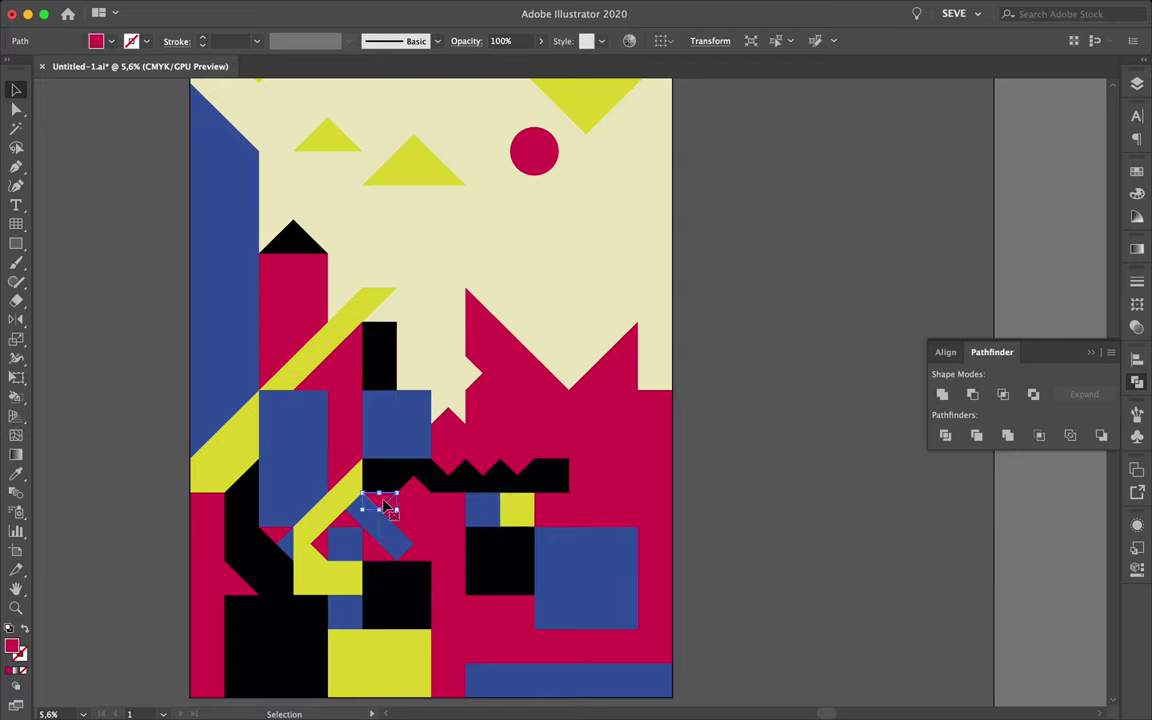
{"action": "key", "text": "i"}
{"action": "left_click", "coordinate": [330, 560]}
{"action": "key", "text": "i"}
{"action": "left_click", "coordinate": [335, 565]}
{"action": "key", "text": "v"}
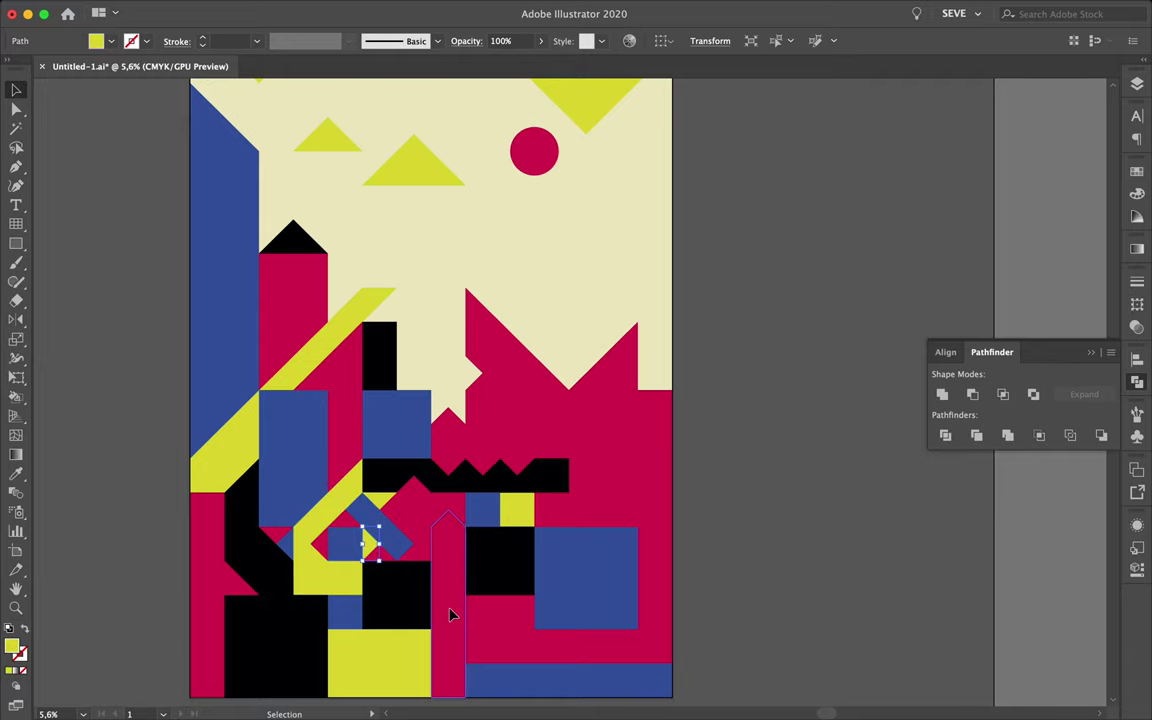
{"action": "left_click", "coordinate": [447, 502]}
{"action": "scroll", "coordinate": [447, 505], "scroll_direction": "up", "scroll_amount": 4}
{"action": "left_click", "coordinate": [360, 600]}
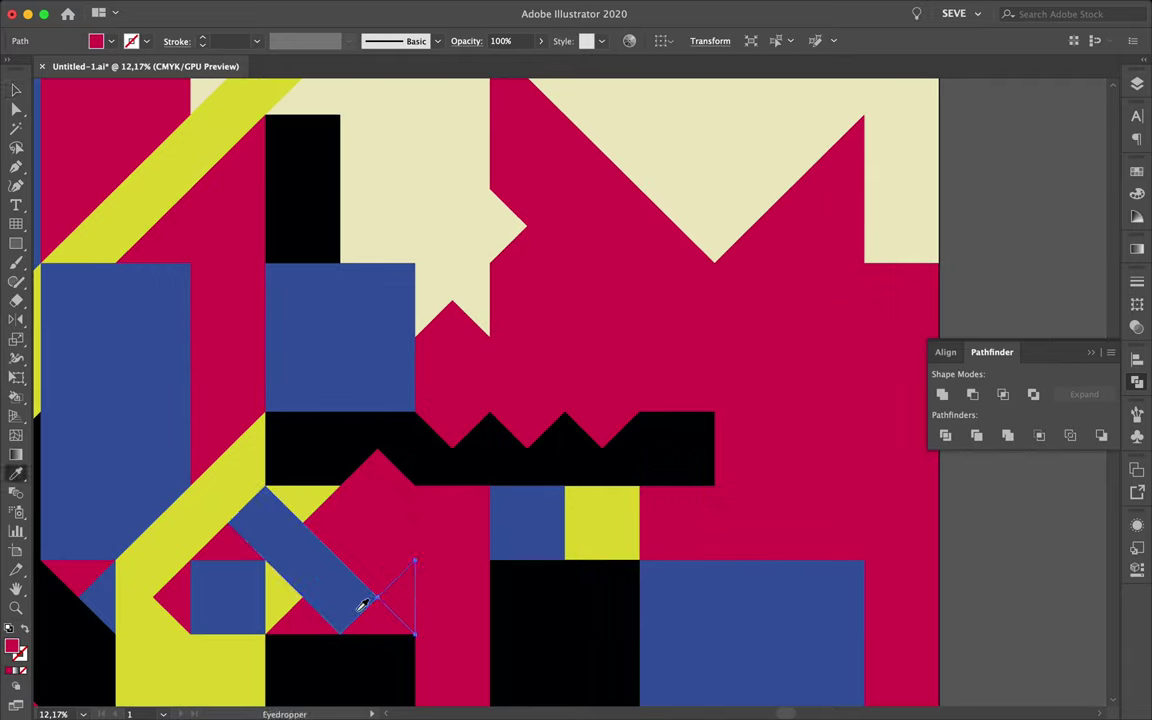
Make the upper bow-tie triangle and a lower crimson square yellow
{"action": "key", "text": "i"}
{"action": "left_click", "coordinate": [600, 520]}
{"action": "key", "text": "v"}
{"action": "left_click", "coordinate": [460, 505]}
{"action": "key", "text": "i"}
{"action": "left_click", "coordinate": [600, 520]}
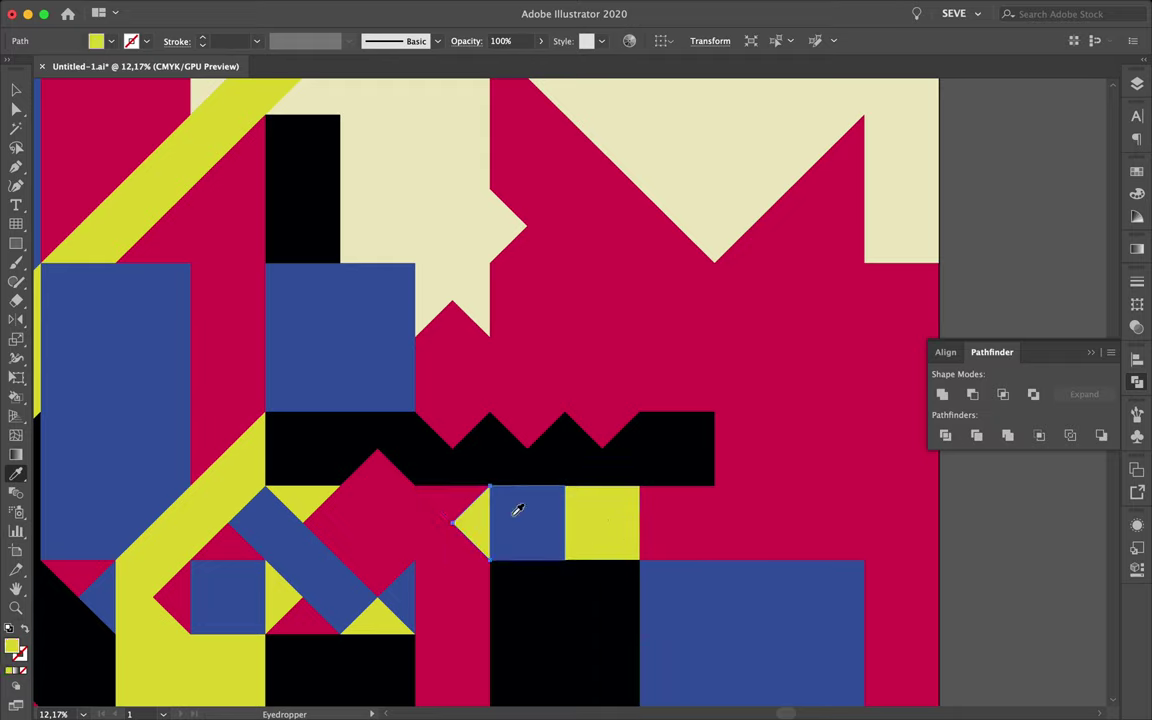
{"action": "left_click", "coordinate": [514, 509]}
{"action": "key", "text": "ctrl+minus"}
{"action": "left_click", "coordinate": [488, 566], "text": "ctrl"}
Turn the L-shape black, the upper-right diagonal blue and the upper-centre piece yellow
{"action": "left_click", "coordinate": [500, 405]}
{"action": "key", "text": "v"}
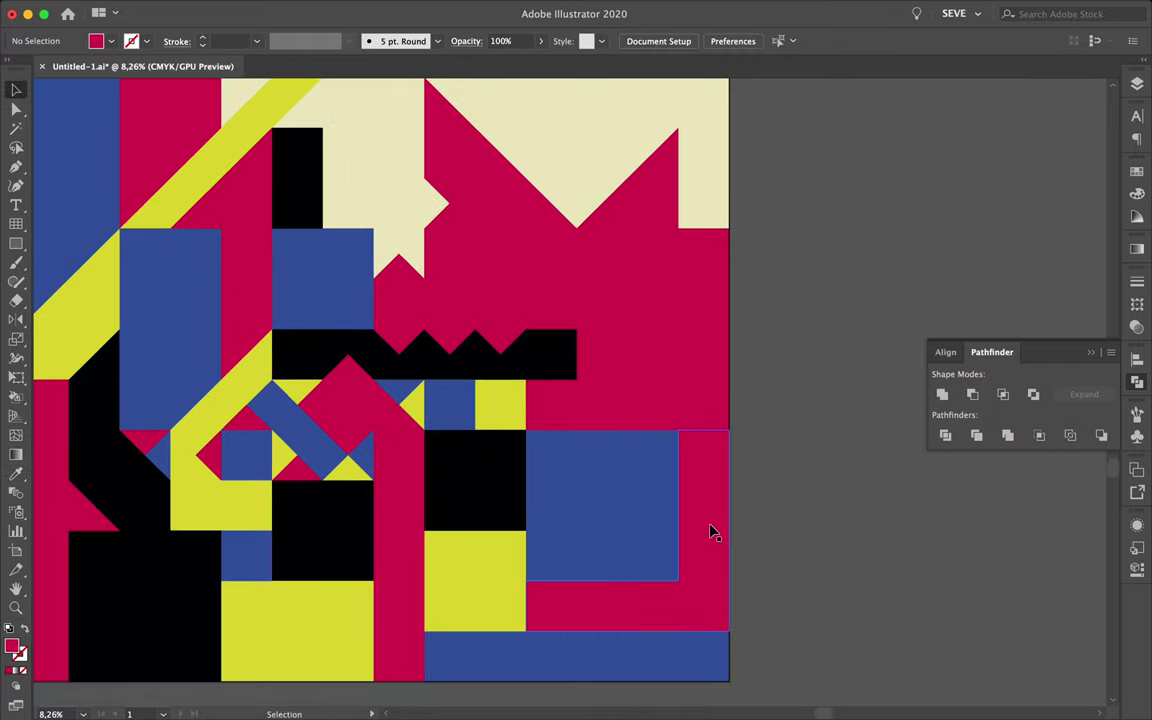
{"action": "left_click", "coordinate": [712, 527]}
{"action": "key", "text": "i"}
{"action": "left_click", "coordinate": [560, 358]}
{"action": "left_click", "coordinate": [609, 329], "text": "ctrl"}
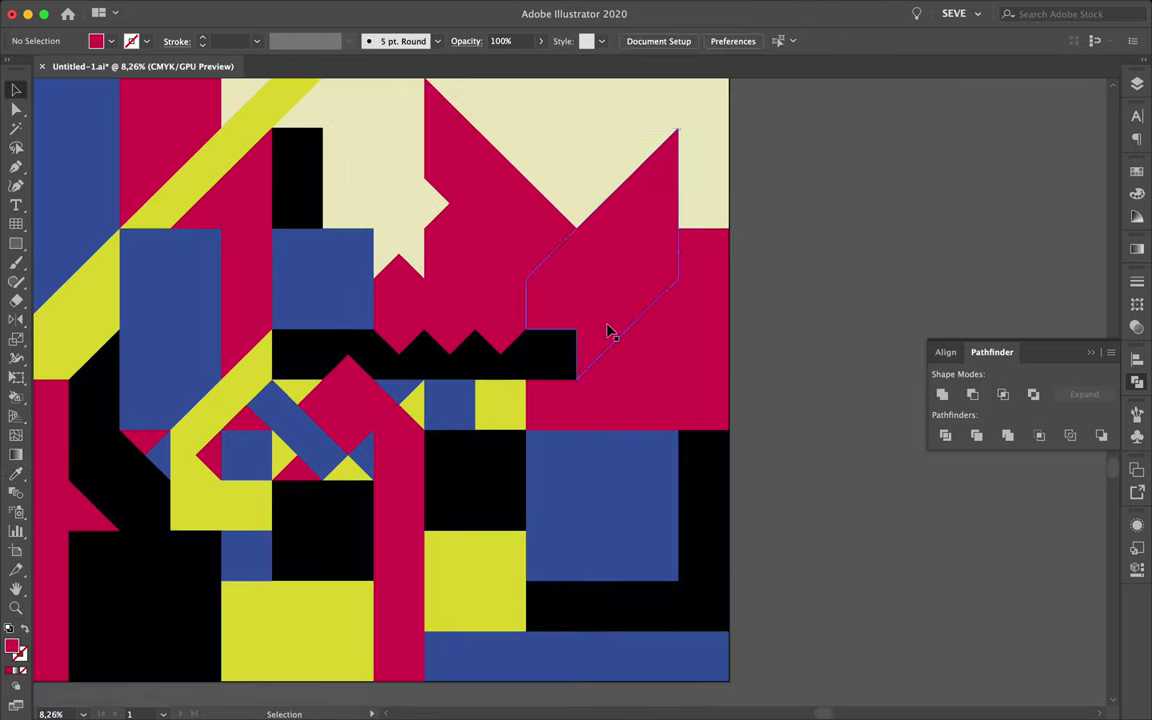
{"action": "left_click", "coordinate": [450, 405]}
{"action": "left_click", "coordinate": [450, 250], "text": "ctrl"}
Blacken the upper diagonal band and make the small wedge below it blue
{"action": "left_click", "coordinate": [504, 393]}
{"action": "key", "text": "v"}
{"action": "left_click", "coordinate": [500, 300]}
{"action": "left_click", "coordinate": [533, 213]}
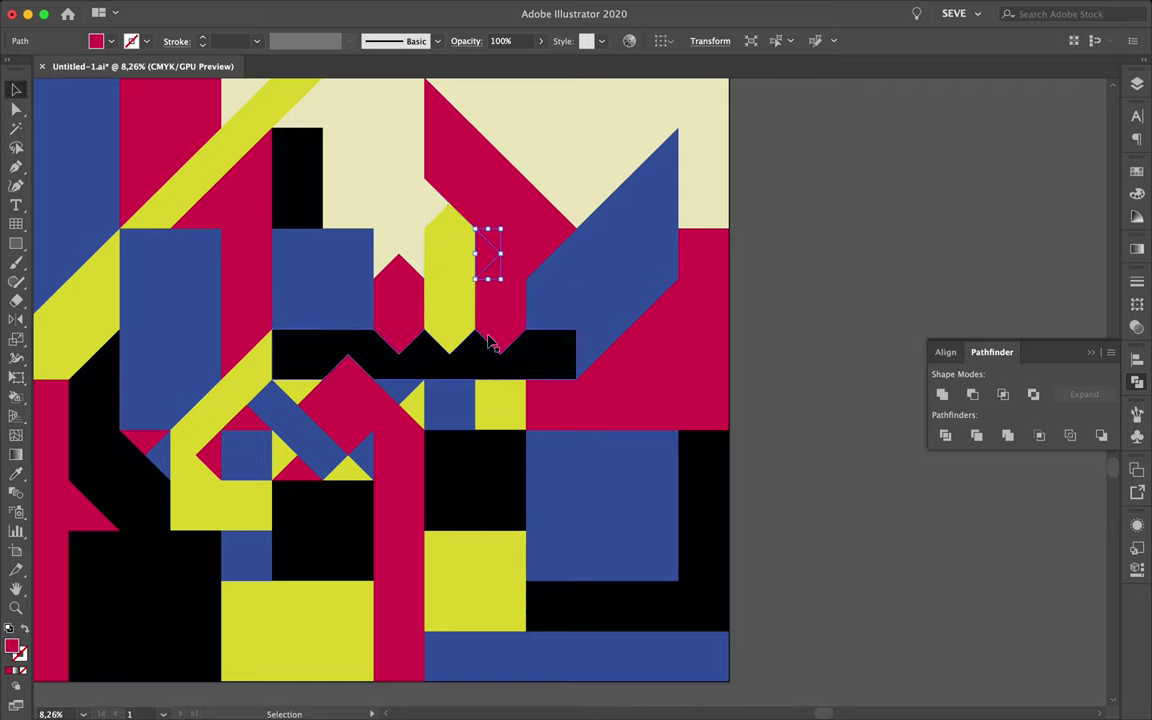
{"action": "key", "text": "i"}
{"action": "left_click", "coordinate": [506, 244]}
{"action": "left_click", "coordinate": [632, 378]}
{"action": "left_click", "coordinate": [550, 397]}
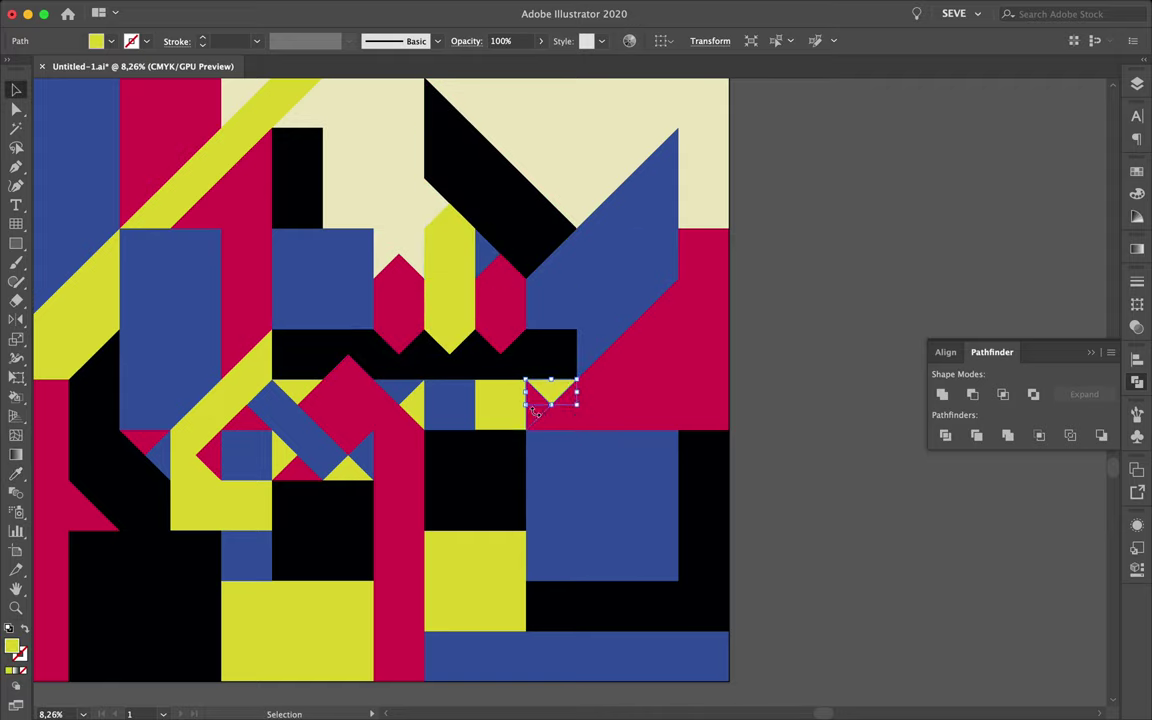
Colour the two small left triangle pieces yellow and blue
{"action": "scroll", "coordinate": [571, 465], "scroll_direction": "left", "scroll_amount": 3}
{"action": "left_click", "coordinate": [490, 440]}
{"action": "scroll", "coordinate": [490, 478], "scroll_direction": "left", "scroll_amount": 2}
{"action": "left_click", "coordinate": [240, 505]}
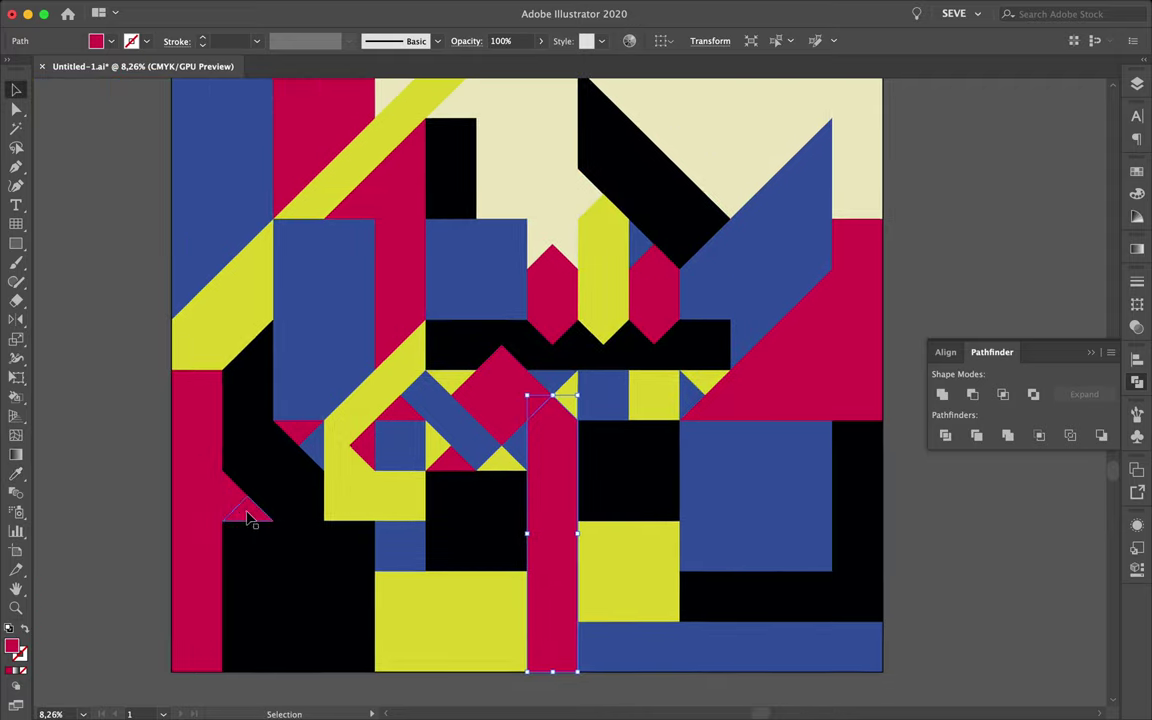
{"action": "left_click", "coordinate": [347, 442]}
{"action": "left_click", "coordinate": [255, 515], "text": "ctrl"}
{"action": "left_click", "coordinate": [401, 545]}
{"action": "scroll", "coordinate": [401, 545], "scroll_direction": "down", "scroll_amount": 3}
Make the big top-right triangle blue and the small top-left triangle black
{"action": "scroll", "coordinate": [401, 545], "scroll_direction": "up", "scroll_amount": 2}
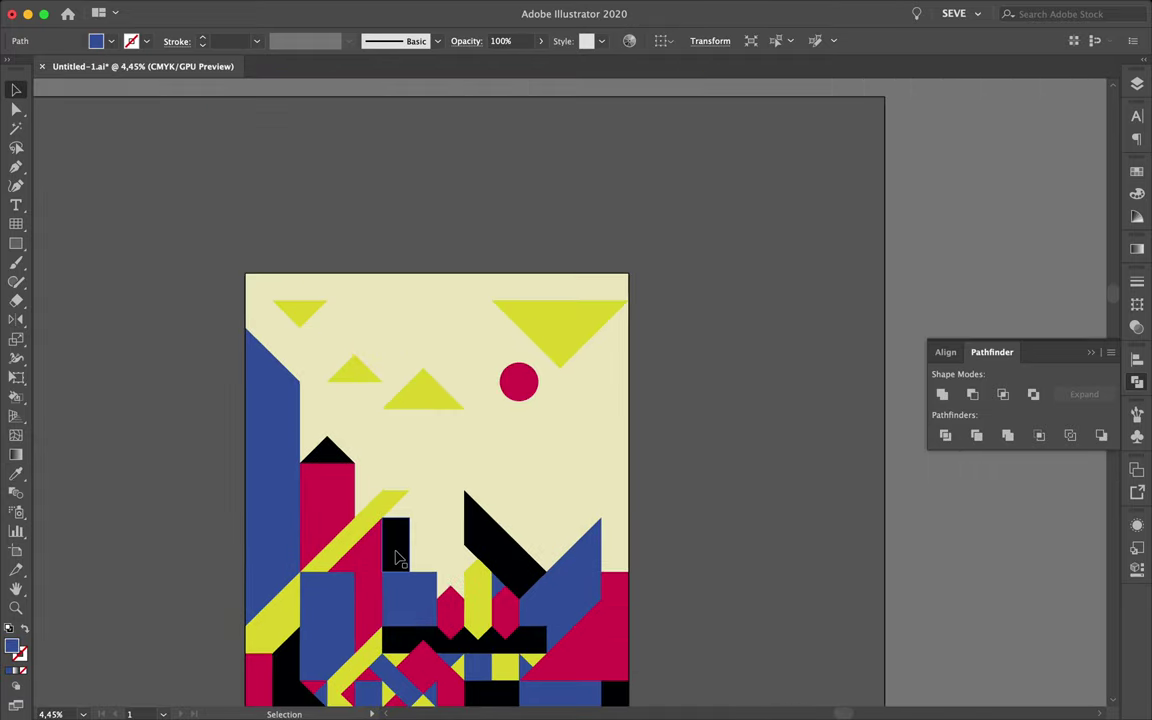
{"action": "left_click", "coordinate": [557, 318], "text": "ctrl"}
{"action": "left_click", "coordinate": [283, 463]}
{"action": "left_click", "coordinate": [298, 308], "text": "ctrl"}
{"action": "left_click", "coordinate": [325, 447]}
{"action": "key", "text": "v"}
{"action": "left_click", "coordinate": [650, 424]}
Sample colours onto lower-left shapes, turning the pink column beside the blue block black
{"action": "scroll", "coordinate": [650, 424], "scroll_direction": "down", "scroll_amount": 3}
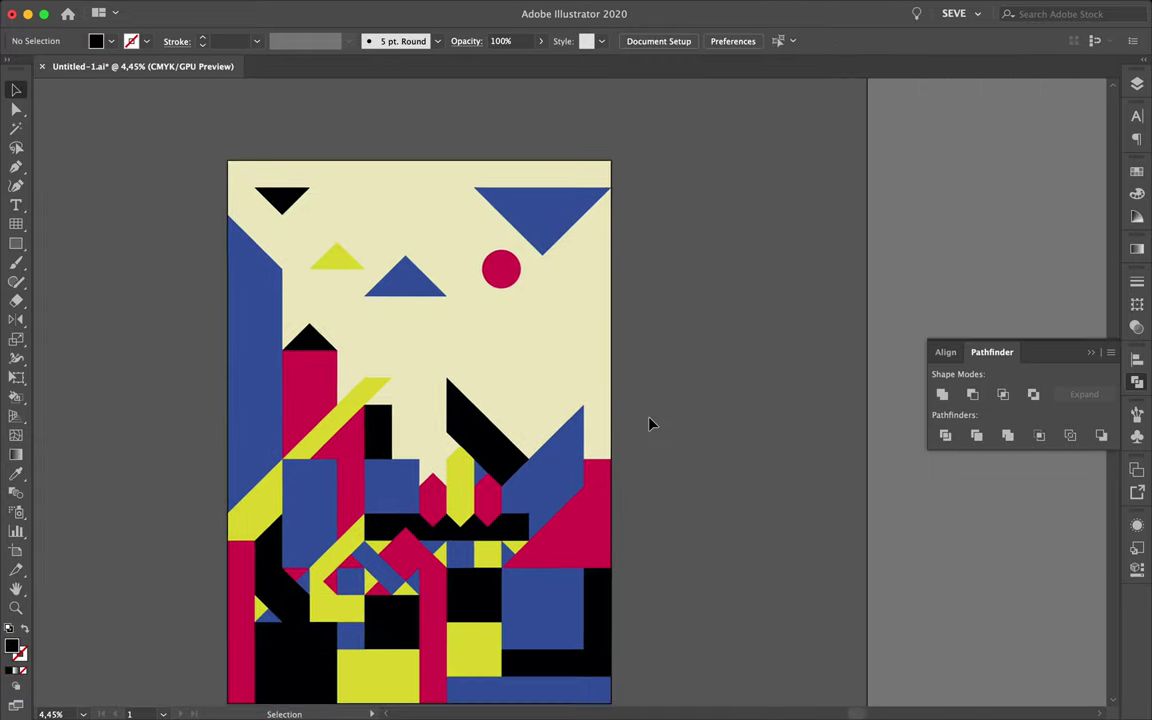
{"action": "scroll", "coordinate": [650, 424], "scroll_direction": "down", "scroll_amount": 1}
{"action": "scroll", "coordinate": [471, 638], "scroll_direction": "up", "scroll_amount": 2}
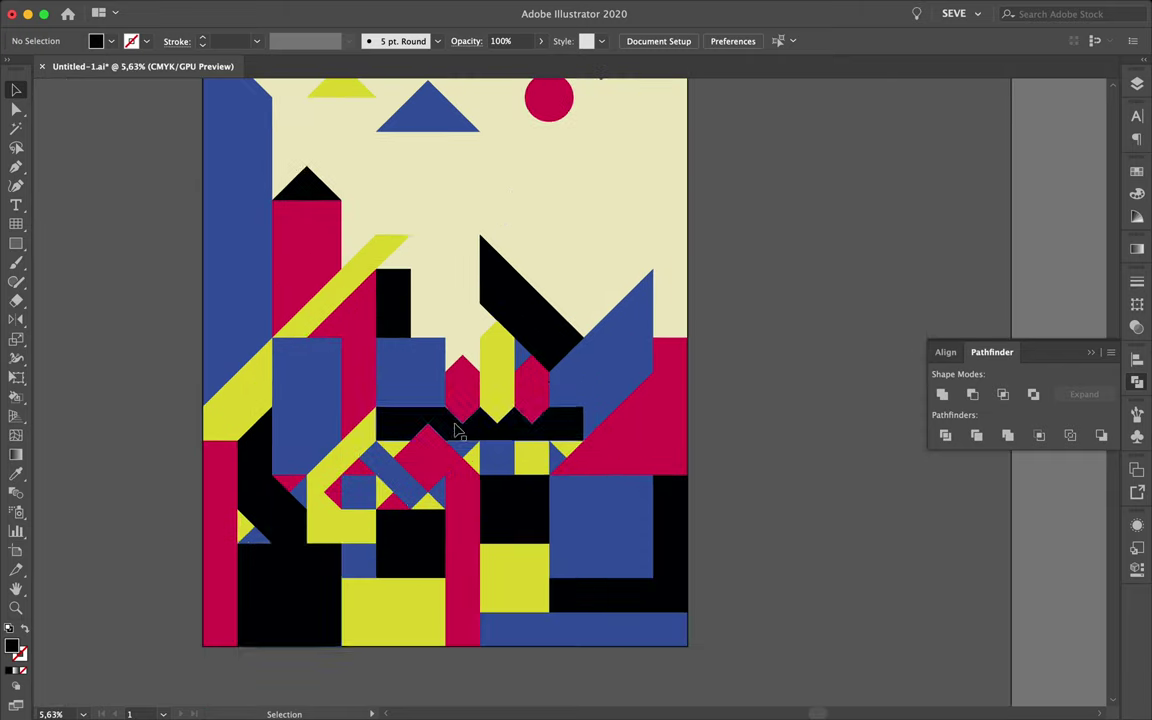
{"action": "left_click", "coordinate": [335, 530]}
{"action": "key", "text": "i"}
{"action": "left_click", "coordinate": [355, 378]}
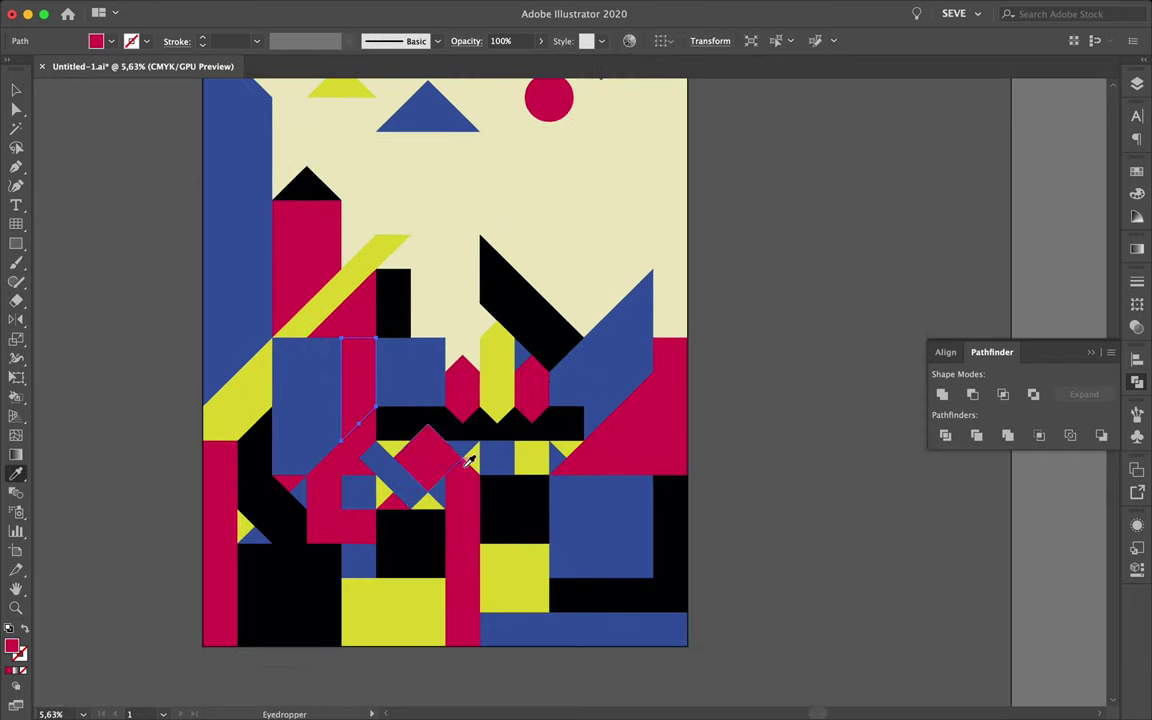
{"action": "left_click", "coordinate": [393, 300]}
{"action": "left_click", "coordinate": [435, 503], "text": "ctrl"}
{"action": "key", "text": "v"}
{"action": "left_click", "coordinate": [333, 492]}
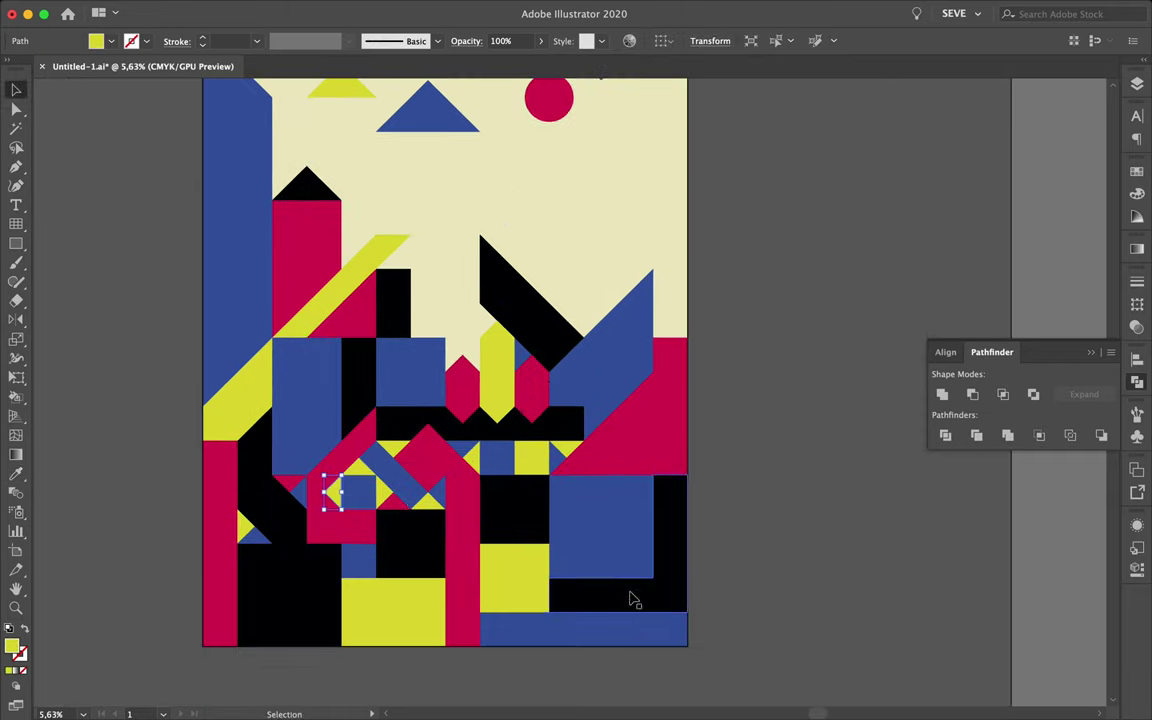
{"action": "scroll", "coordinate": [363, 392], "scroll_direction": "down", "scroll_amount": 3}
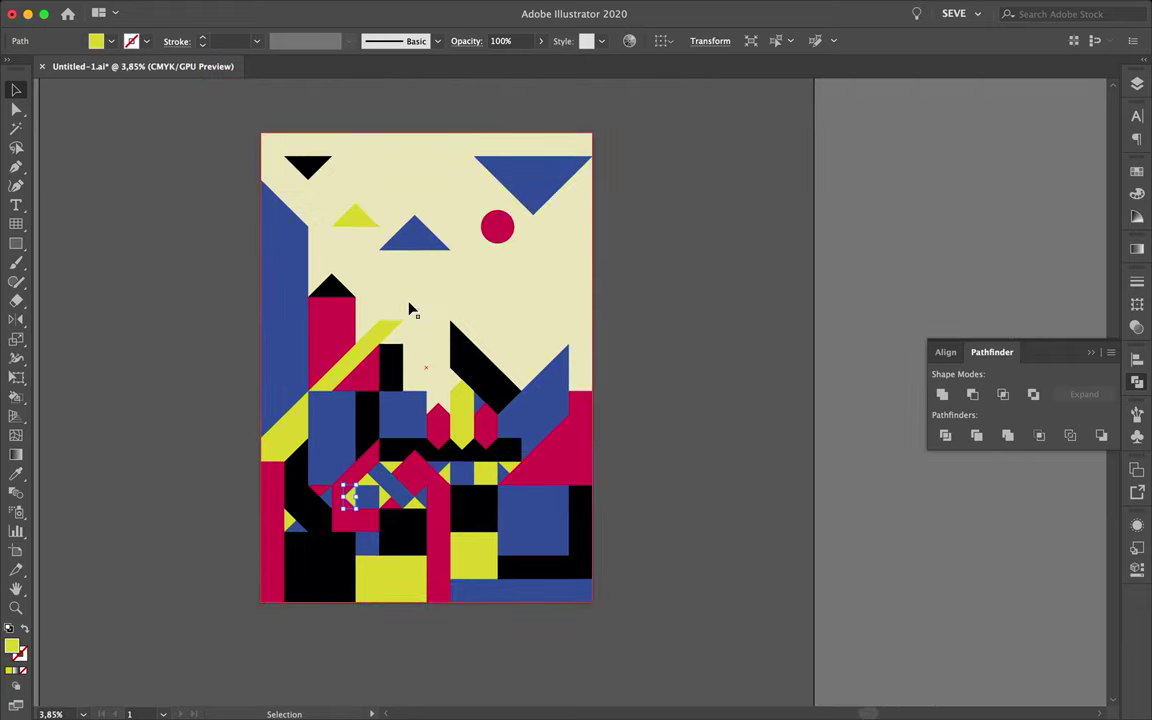
Select all the artwork and locate Untitled-1.ai in the Finder folder
{"action": "key", "text": "ctrl+a"}
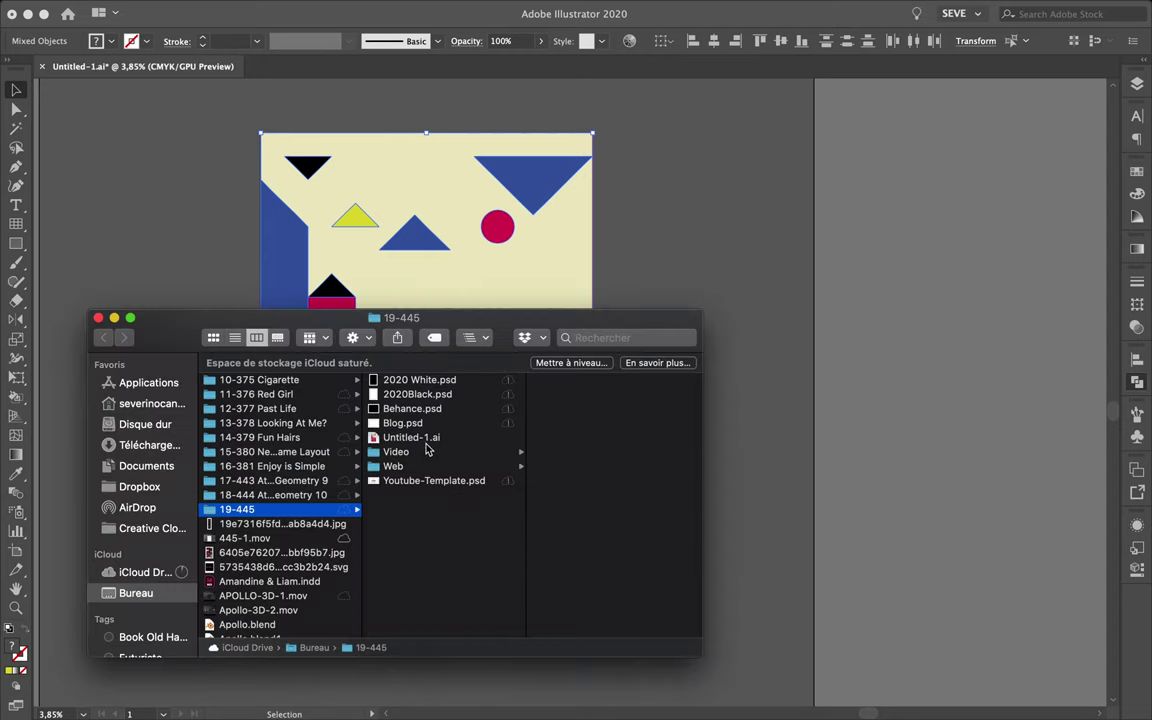
{"action": "left_click", "coordinate": [424, 441]}
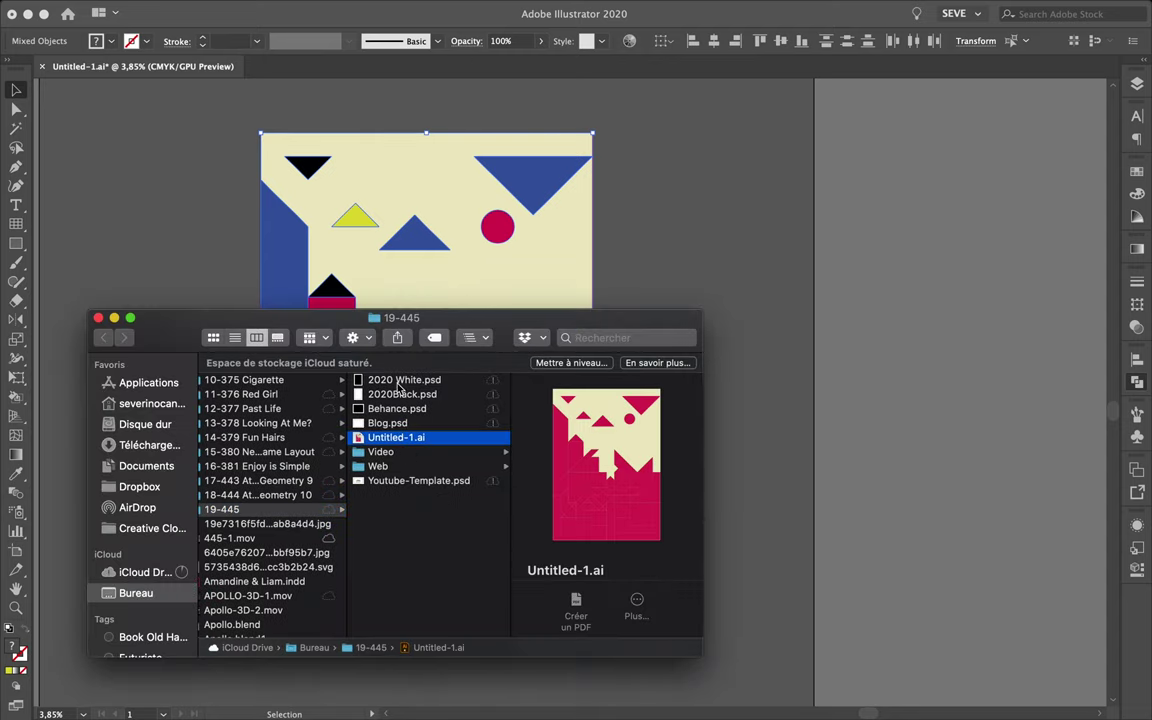
{"action": "scroll", "coordinate": [322, 450], "scroll_direction": "up", "scroll_amount": 3}
Select the tall blue shape on the left with the Selection tool, then deselect it
{"action": "scroll", "coordinate": [238, 535], "scroll_direction": "up", "scroll_amount": 3}
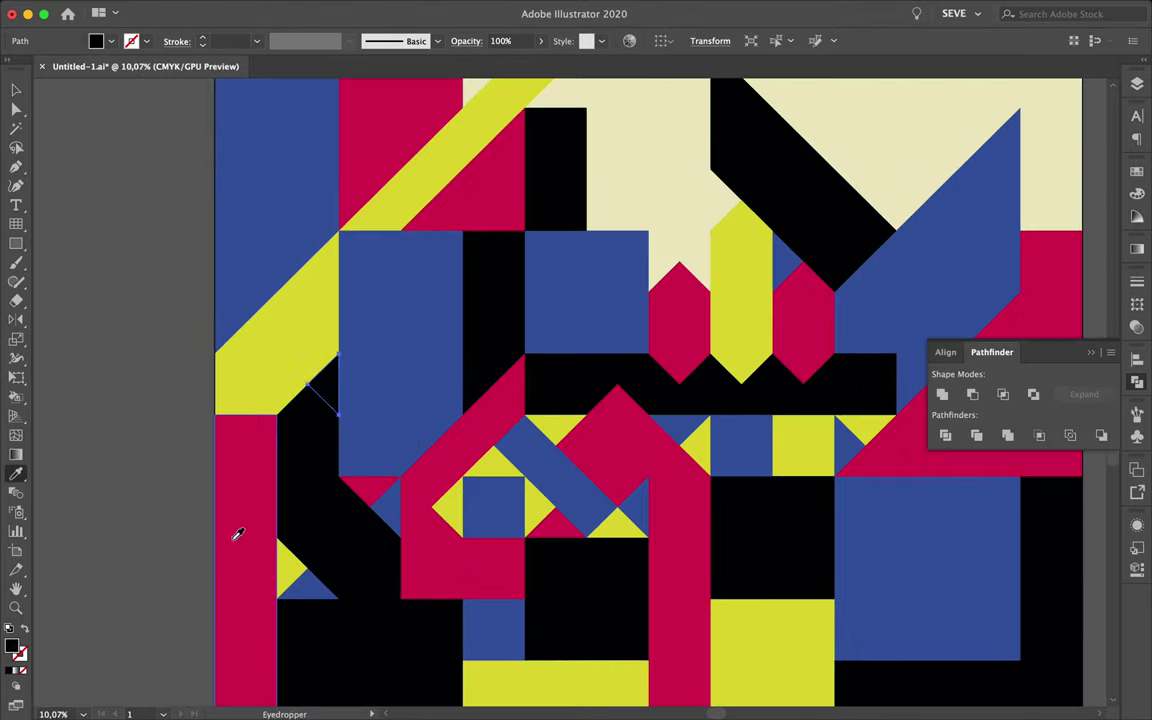
{"action": "left_click", "coordinate": [238, 535]}
{"action": "scroll", "coordinate": [160, 570], "scroll_direction": "down", "scroll_amount": 3}
{"action": "scroll", "coordinate": [160, 566], "scroll_direction": "down", "scroll_amount": 2}
{"action": "key", "text": "v"}
{"action": "left_click", "coordinate": [216, 301]}
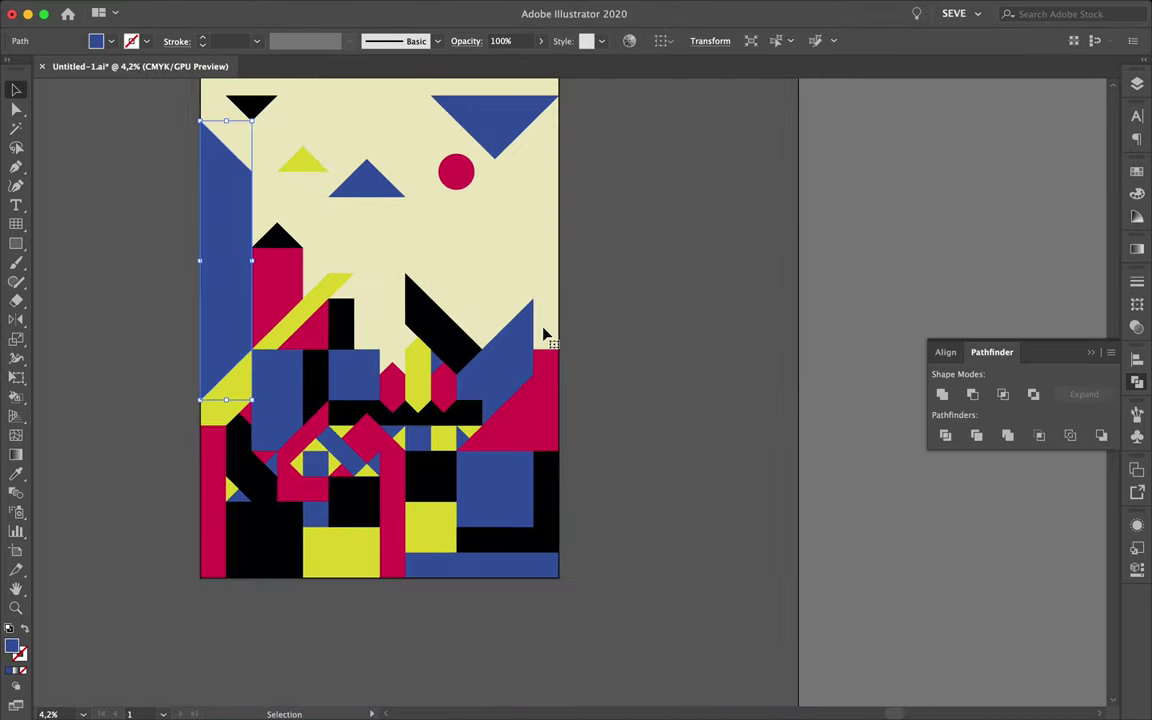
{"action": "left_click", "coordinate": [530, 329]}
Select the right-side shape and the small lower-left blue square, then clear the selection
{"action": "scroll", "coordinate": [626, 475], "scroll_direction": "left", "scroll_amount": 3}
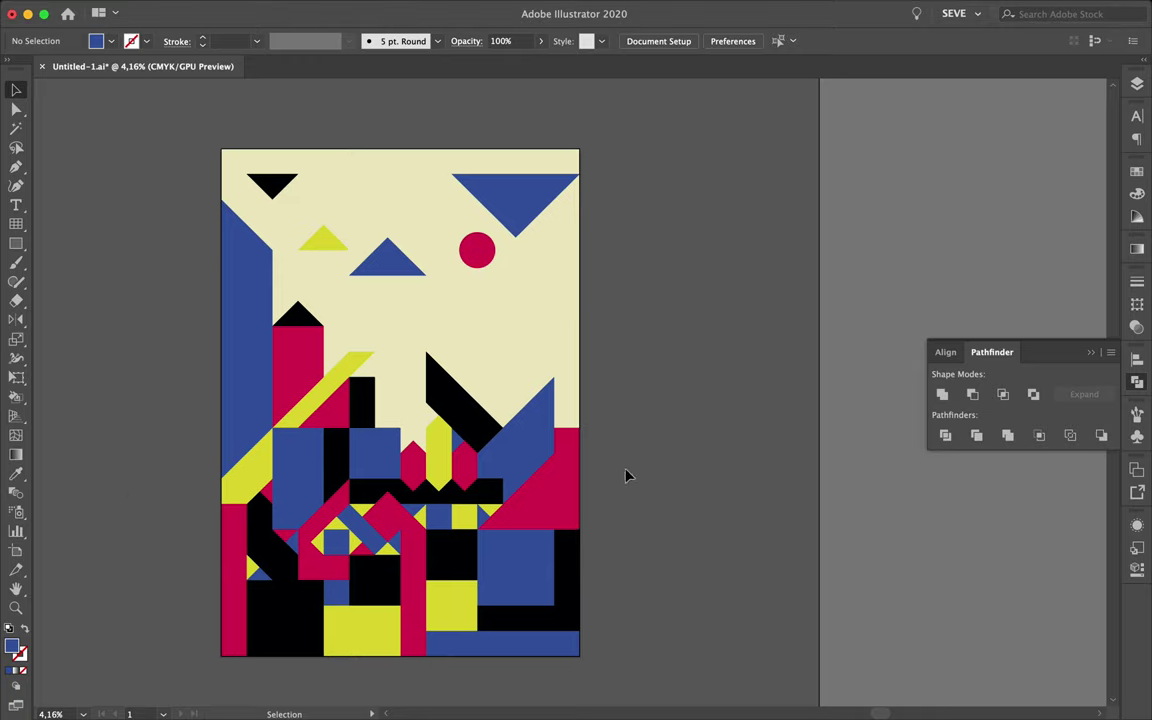
{"action": "left_click", "coordinate": [545, 470]}
{"action": "scroll", "coordinate": [609, 486], "scroll_direction": "up", "scroll_amount": 2}
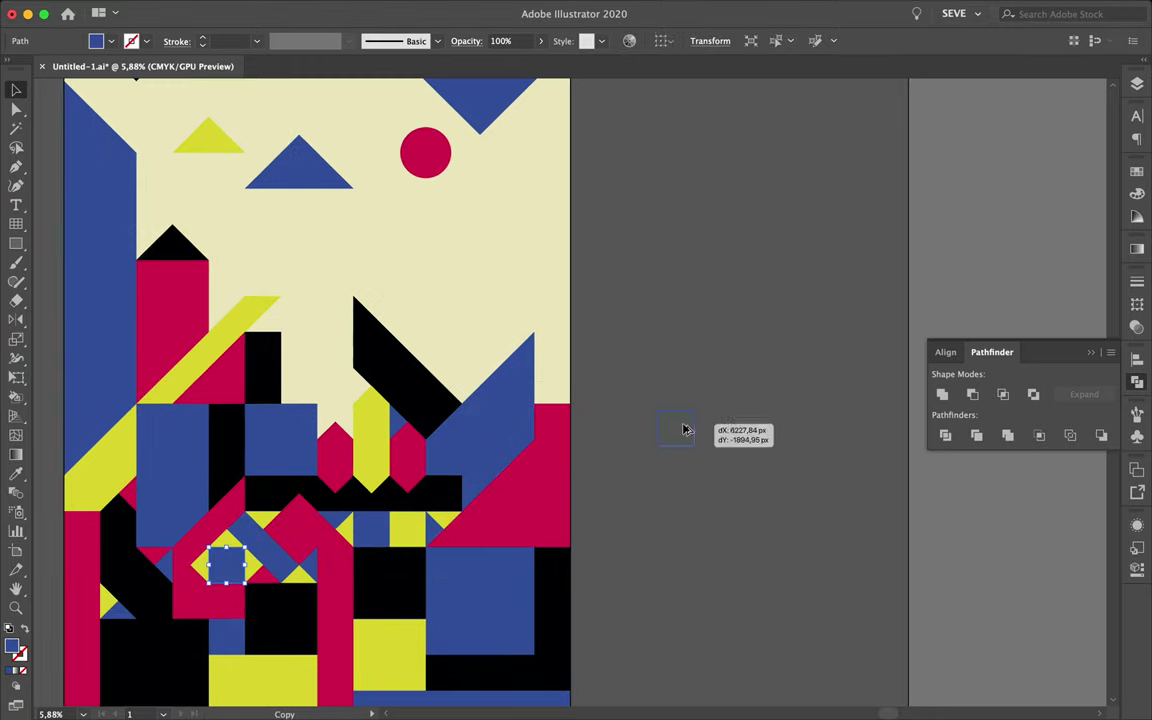
{"action": "left_click", "coordinate": [530, 580]}
{"action": "scroll", "coordinate": [594, 447], "scroll_direction": "down", "scroll_amount": 1}
{"action": "left_click", "coordinate": [592, 430]}
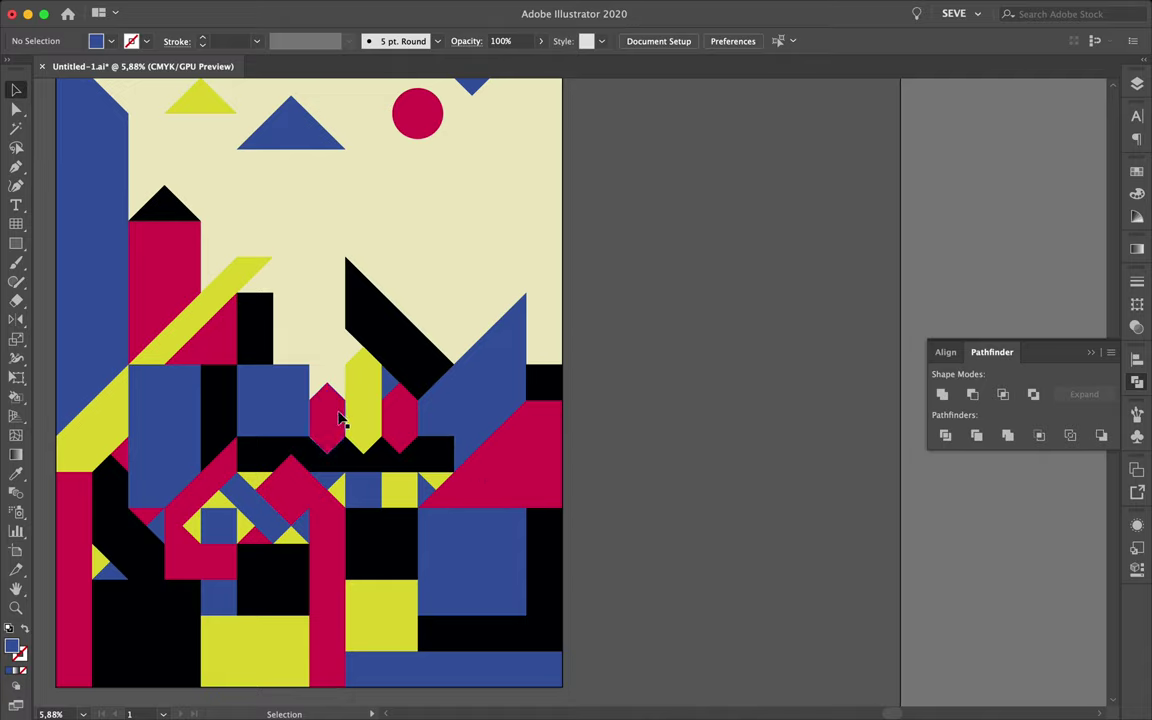
{"action": "scroll", "coordinate": [340, 420], "scroll_direction": "down", "scroll_amount": 1}
{"action": "scroll", "coordinate": [340, 420], "scroll_direction": "down", "scroll_amount": 1}
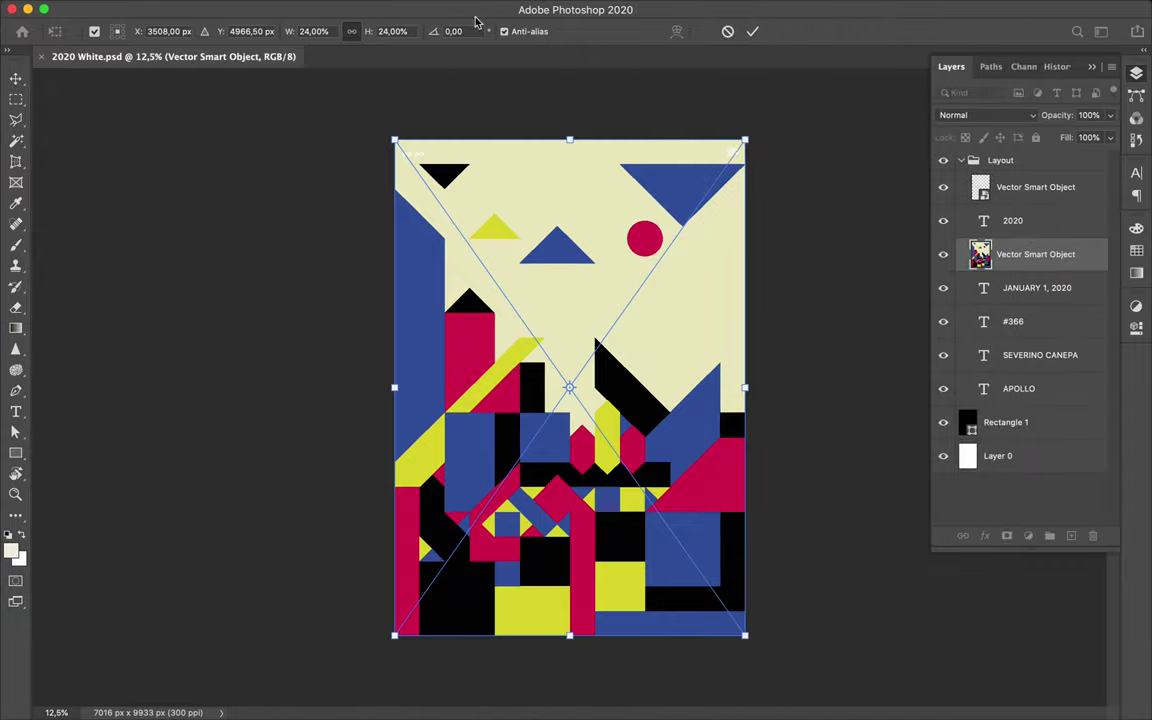
Place the pasted artwork and move its layer beneath the text layers
{"action": "key", "text": "Return"}
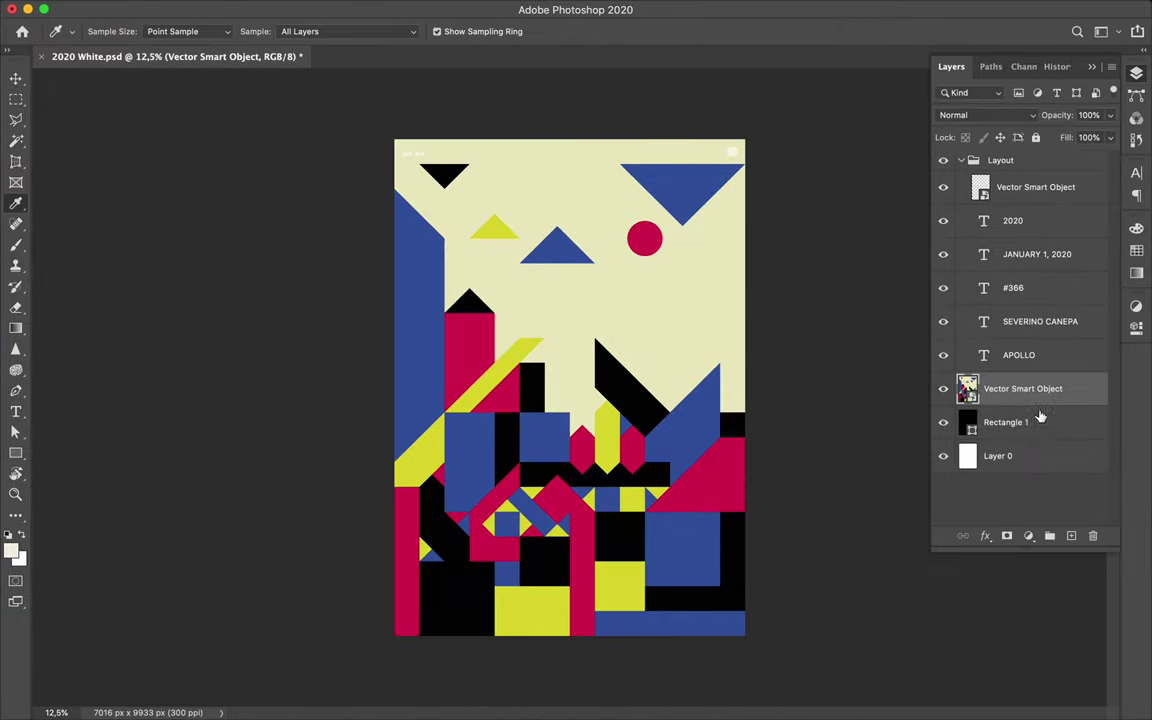
{"action": "left_click_drag", "start_coordinate": [1033, 245], "coordinate": [1037, 461]}
{"action": "key", "text": "v"}
Set the APOLLO and 2020 heading text colour to black
{"action": "left_click_drag", "start_coordinate": [380, 130], "coordinate": [424, 159]}
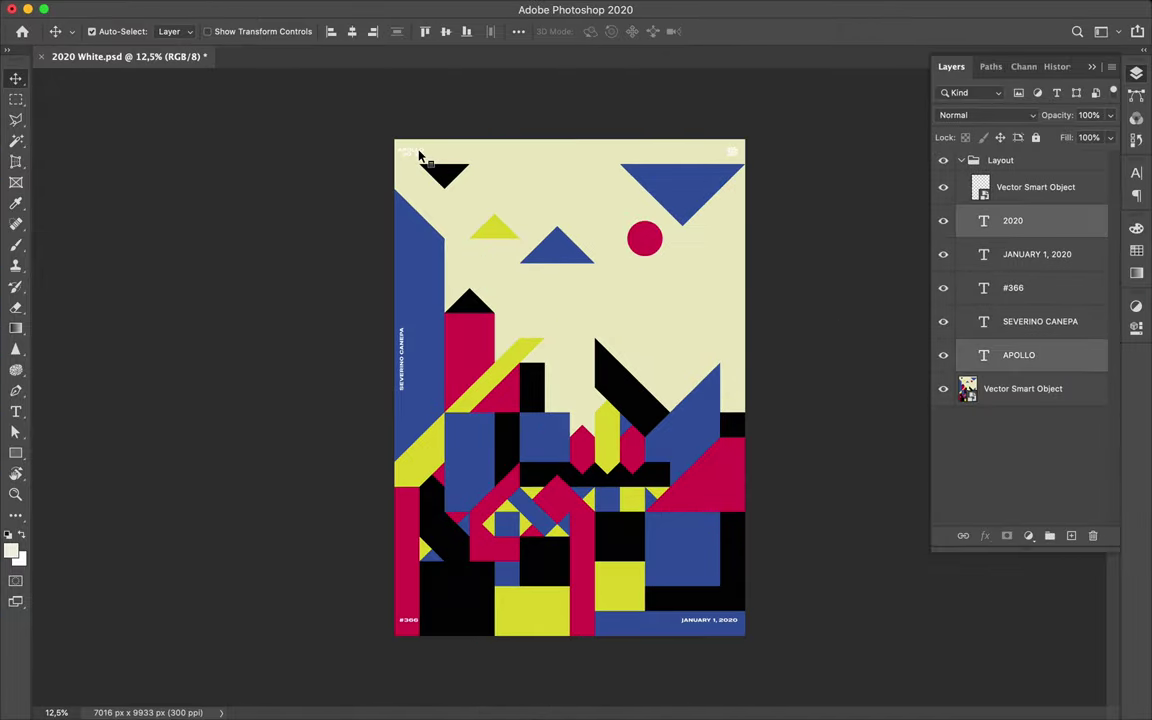
{"action": "key", "text": "t"}
{"action": "left_click", "coordinate": [651, 31]}
{"action": "left_click", "coordinate": [440, 172]}
{"action": "left_click", "coordinate": [1024, 440]}
{"action": "key", "text": "v"}
Add a new empty layer and hide the old artwork Smart Object layer
{"action": "left_click", "coordinate": [735, 154]}
{"action": "left_click", "coordinate": [985, 190]}
{"action": "key", "text": "b"}
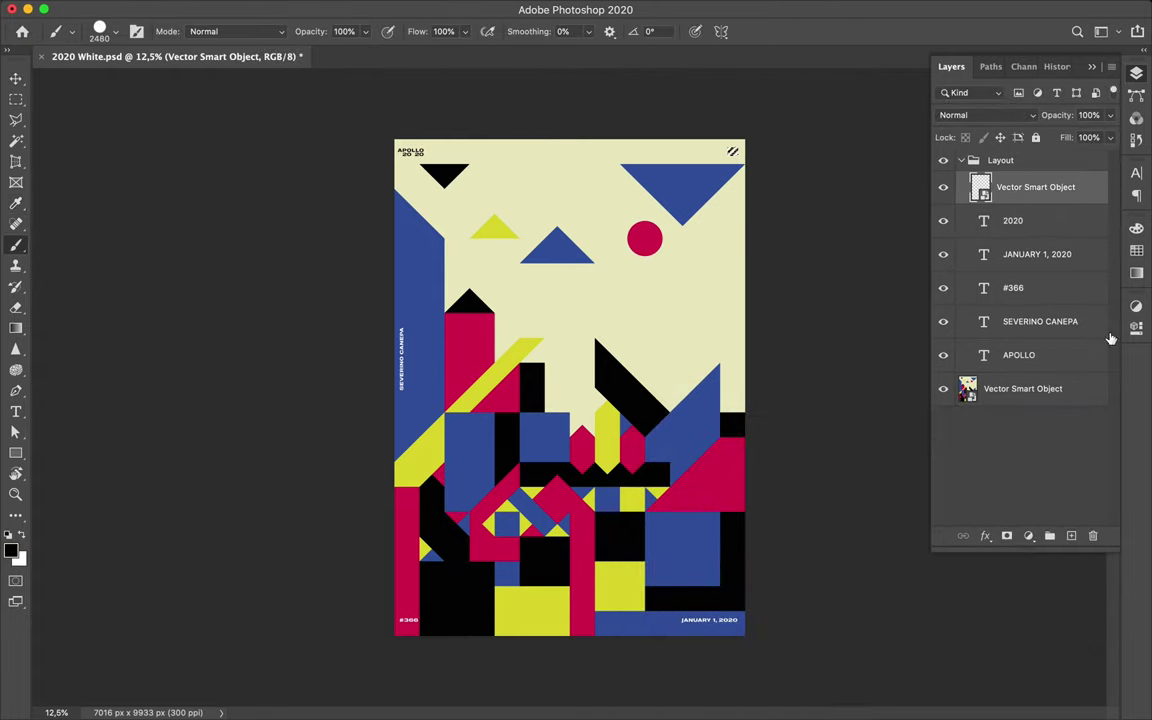
{"action": "key", "text": "ctrl+alt+shift+n"}
{"action": "key", "text": "v"}
{"action": "left_click", "coordinate": [943, 220]}
Rotate the #445 number text -90° to vertical and move it onto the left edge
{"action": "key", "text": "ctrl+plus"}
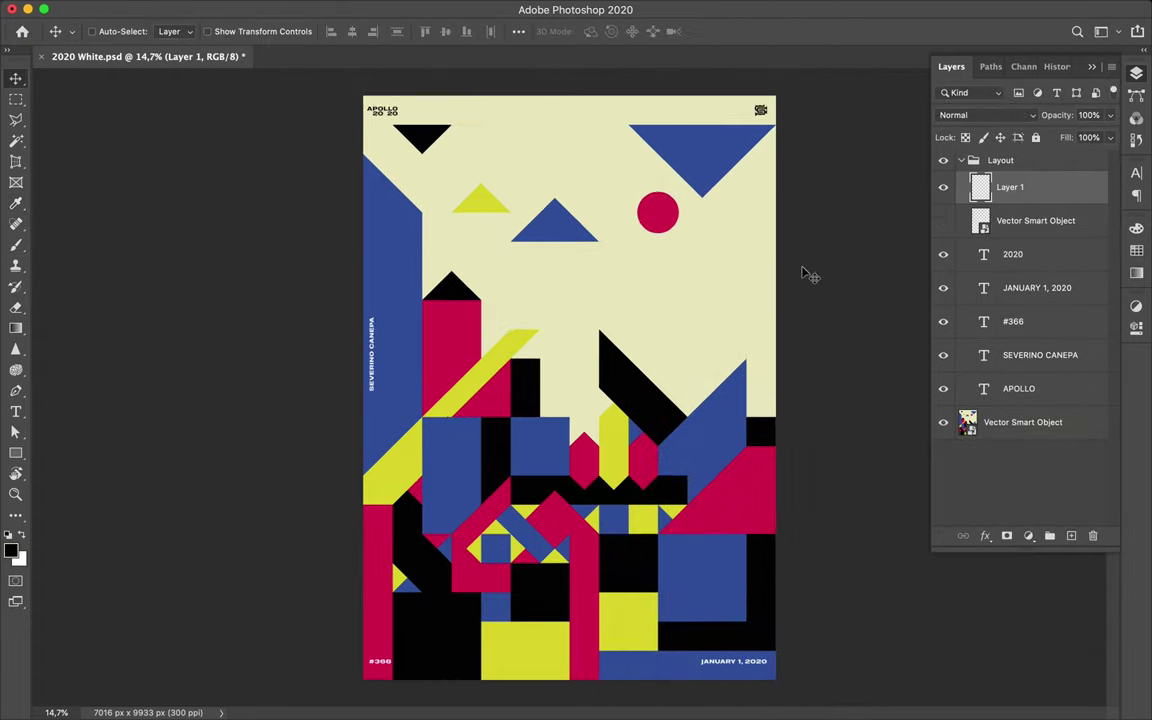
{"action": "left_click", "coordinate": [391, 670], "text": "ctrl"}
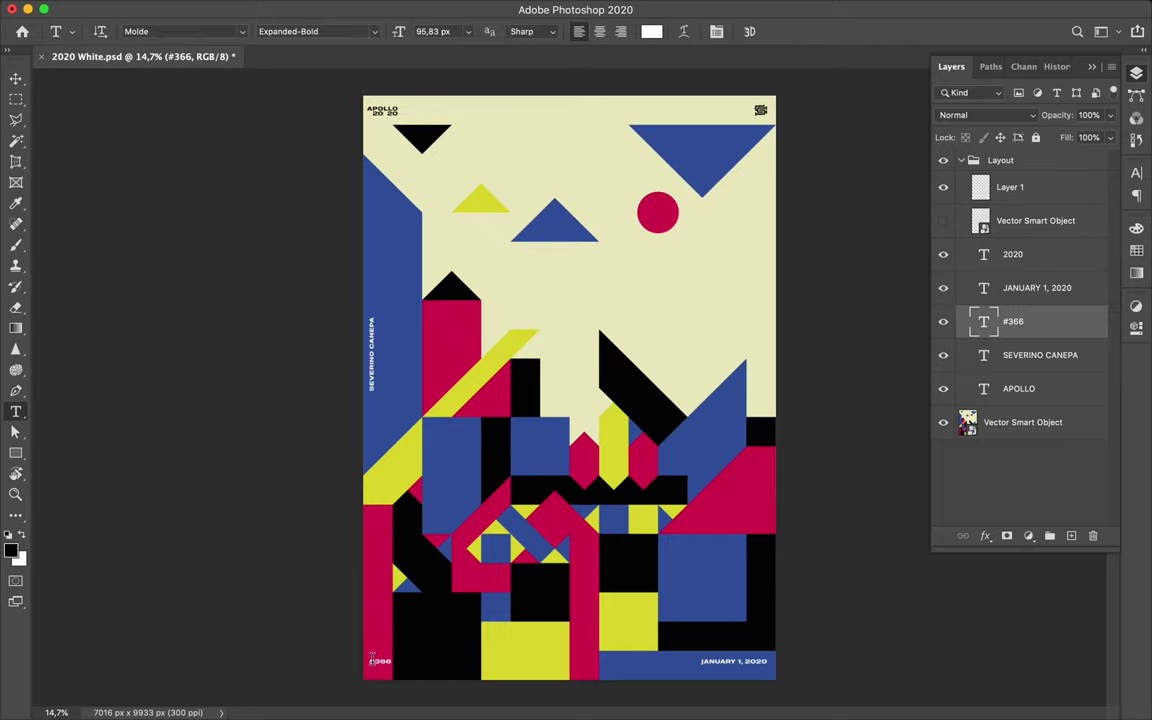
{"action": "key", "text": "ctrl+t"}
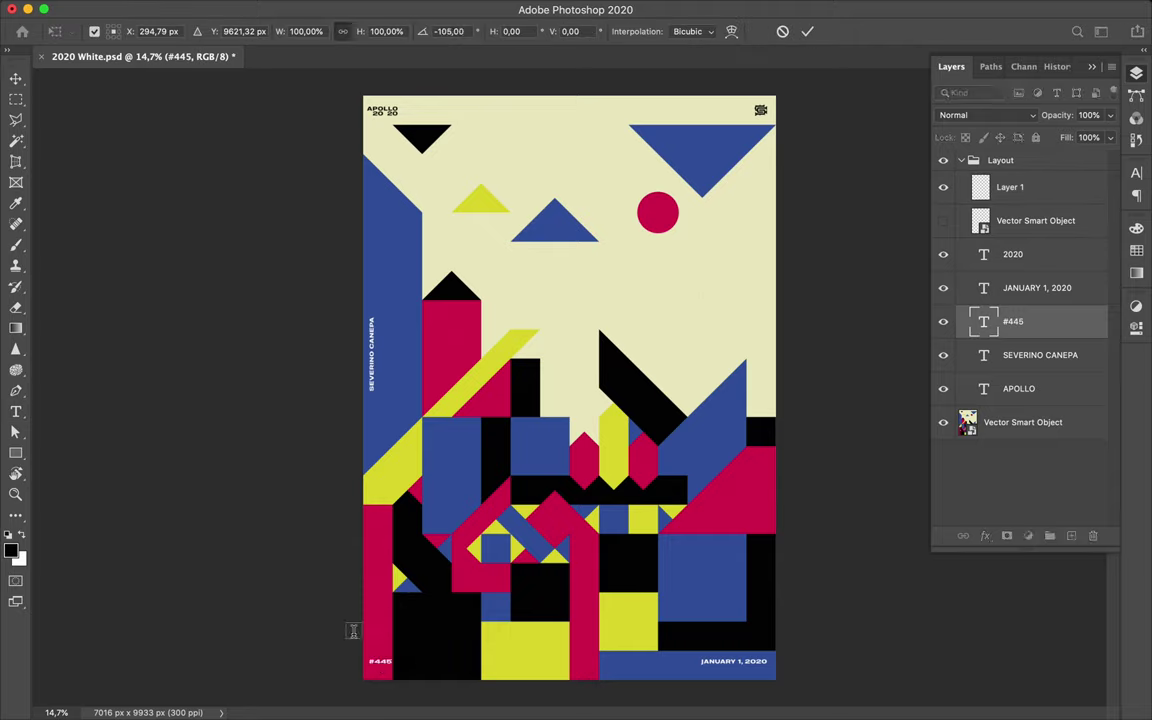
{"action": "key", "text": "Escape"}
{"action": "key", "text": "ctrl+t"}
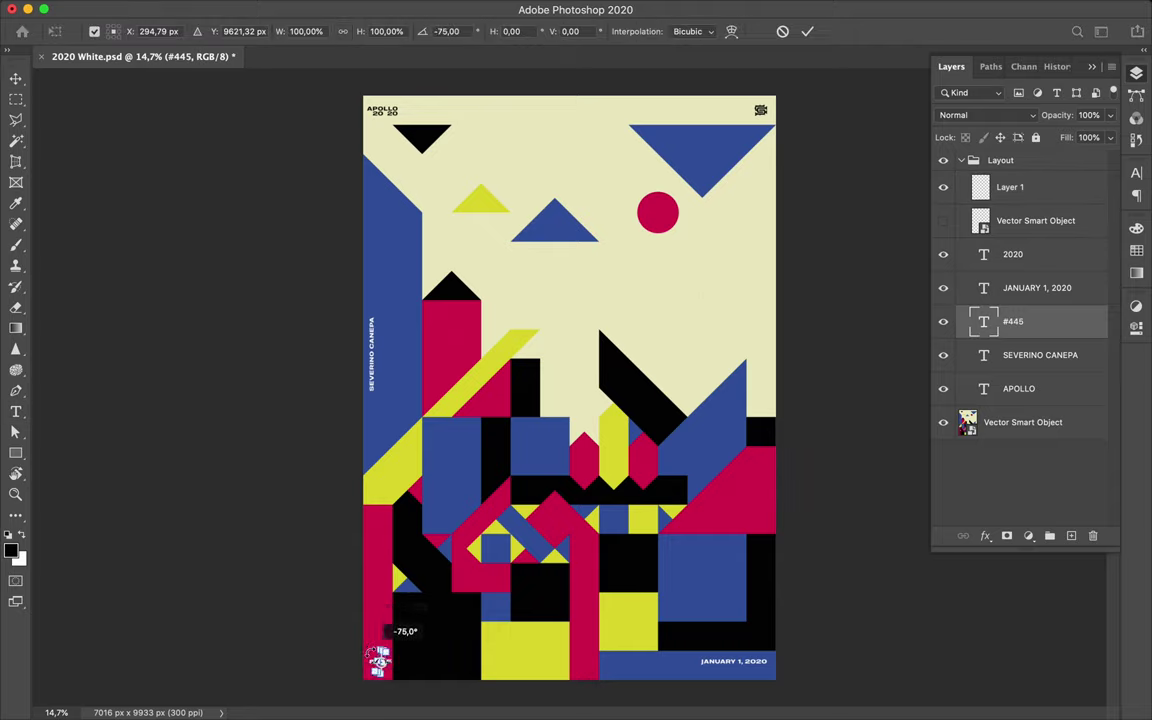
{"action": "key", "text": "Return"}
{"action": "left_click_drag", "start_coordinate": [380, 660], "coordinate": [373, 662]}
Change the date text from JANUARY to read MARCH 20, 2020
{"action": "key", "text": "t"}
{"action": "double_click", "coordinate": [716, 660]}
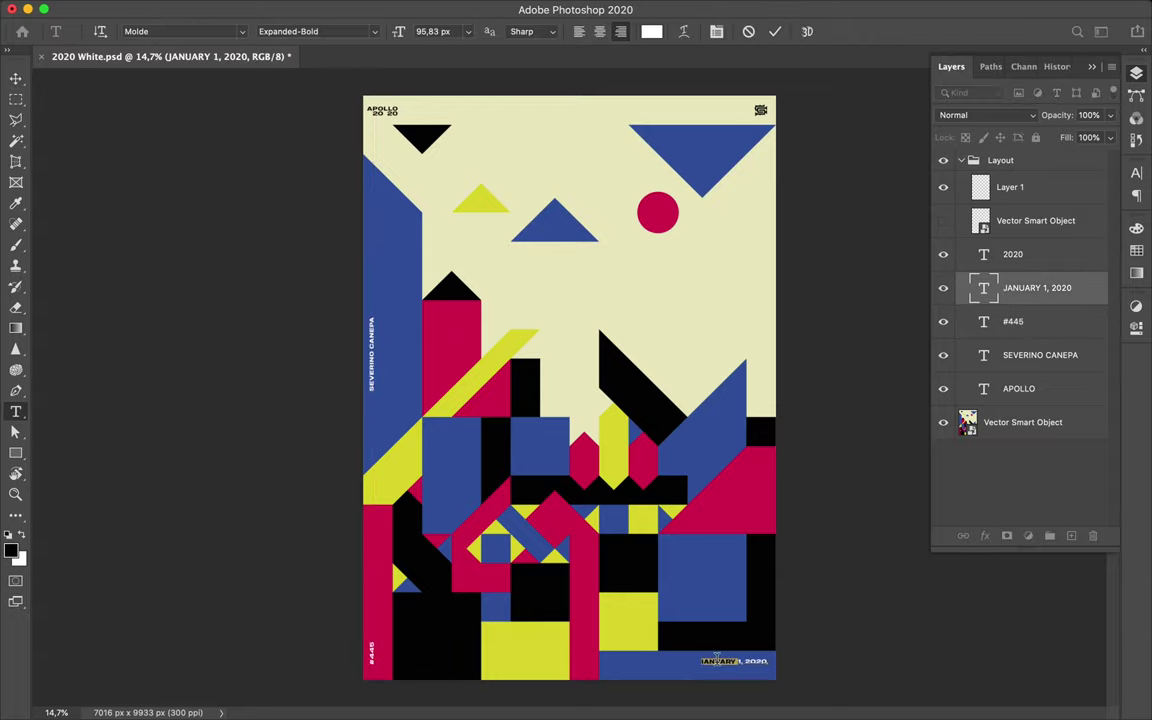
{"action": "type", "text": "MARCH"}
{"action": "left_click", "coordinate": [1016, 8]}
{"action": "left_click", "coordinate": [820, 391]}
Duplicate the bottom artwork Smart Object layer
{"action": "key", "text": "v"}
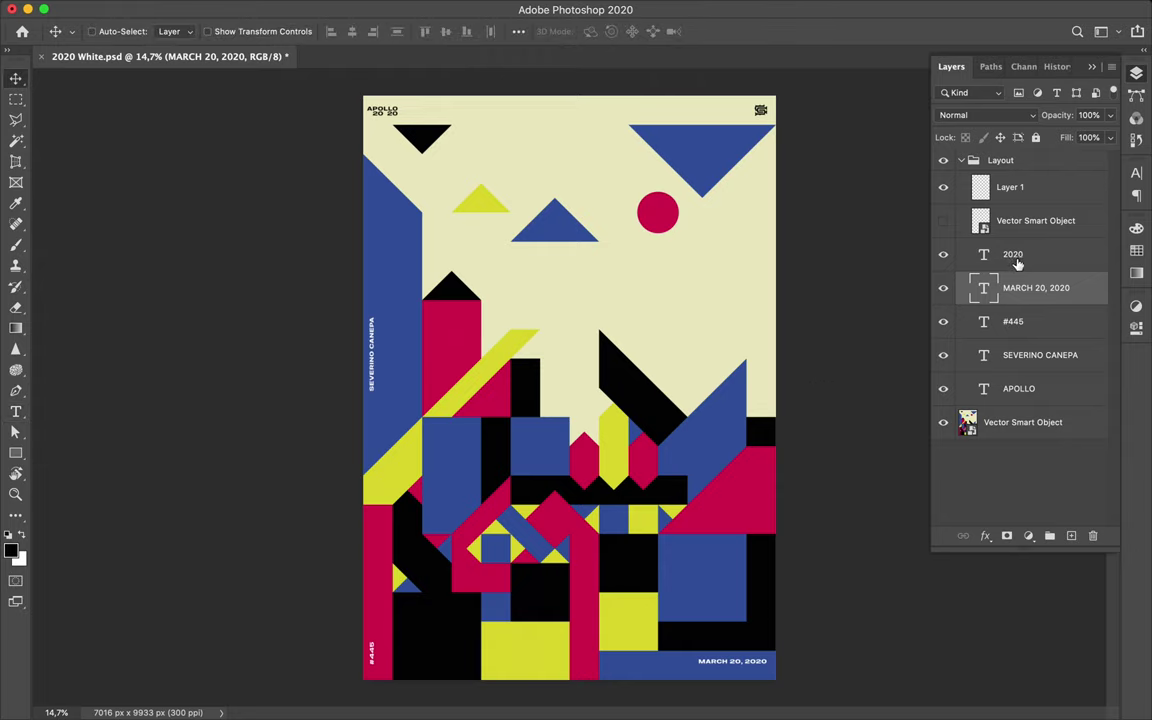
{"action": "left_click", "coordinate": [1008, 354], "text": "shift"}
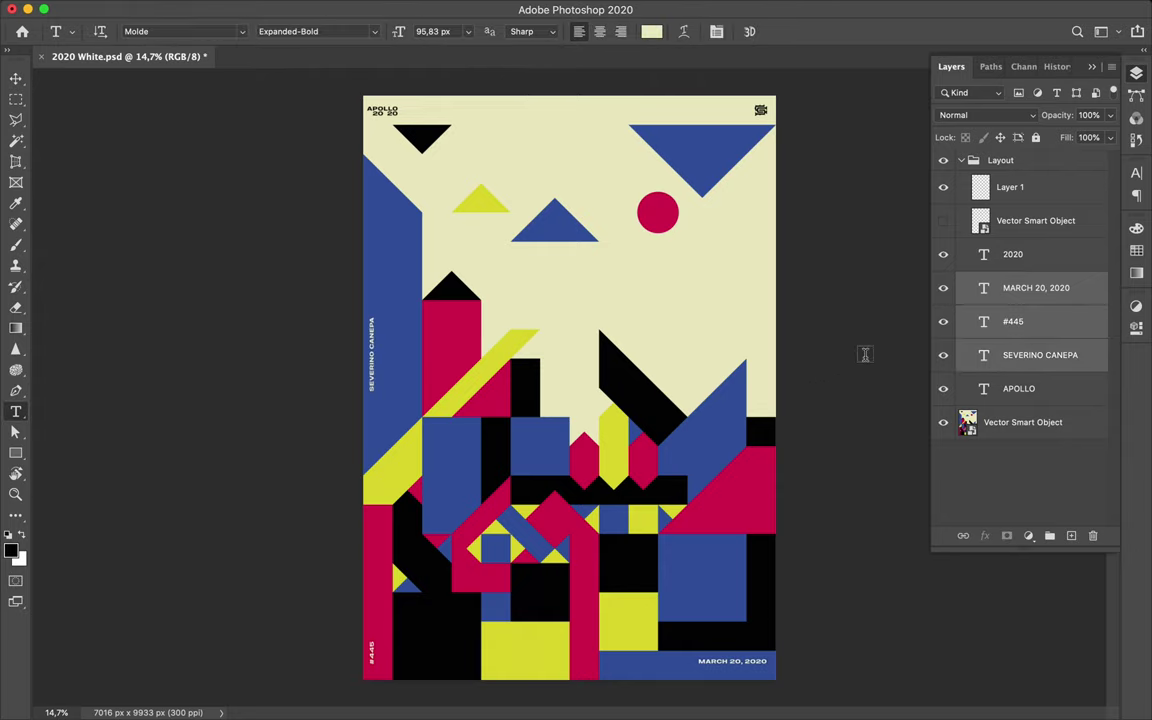
{"action": "left_click", "coordinate": [1016, 422]}
{"action": "key", "text": "ctrl+j"}
{"action": "left_click", "coordinate": [393, 10]}
Apply Add Noise with an amount of about 61 to the duplicated artwork
{"action": "left_click", "coordinate": [560, 244]}
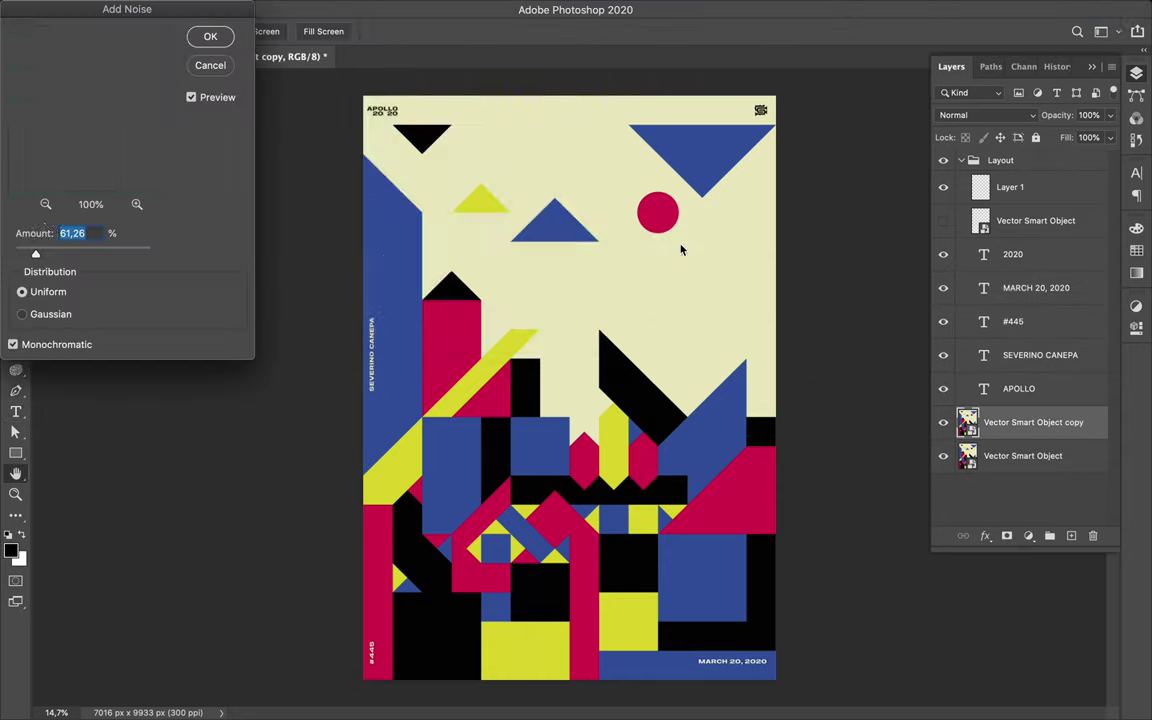
{"action": "left_click_drag", "start_coordinate": [33, 249], "coordinate": [73, 258]}
{"action": "left_click", "coordinate": [210, 36]}
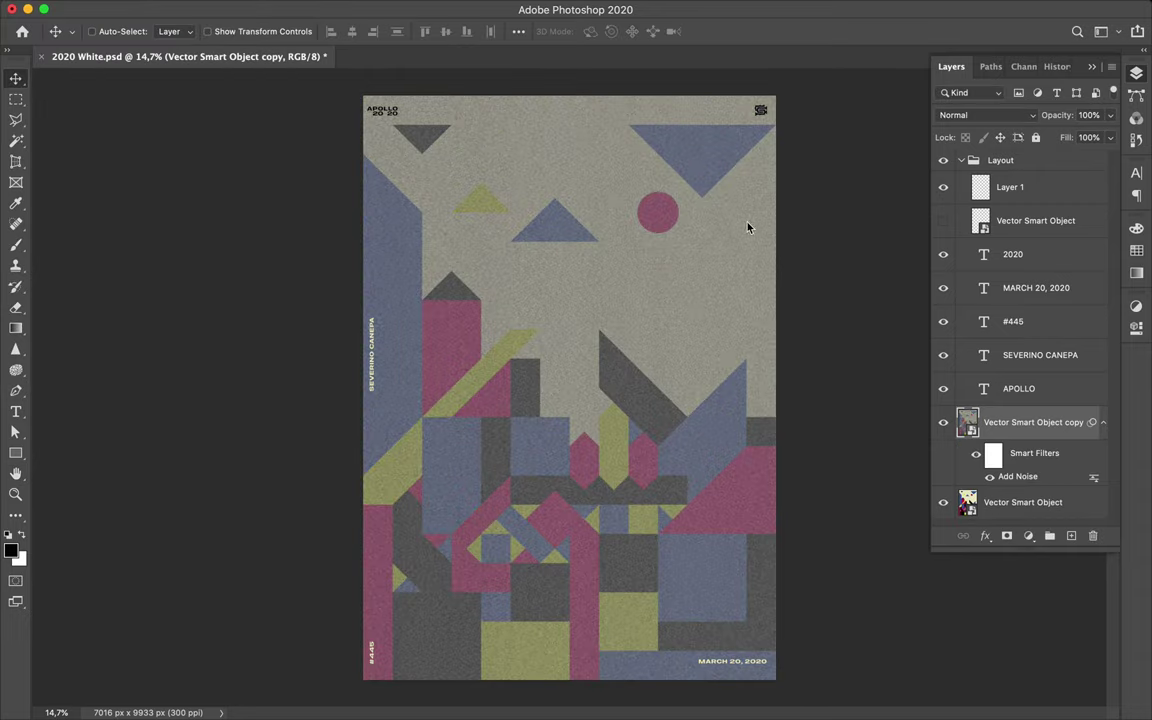
Set the noise layer to Overlay blend mode with 4% fill and collapse its filter rows
{"action": "left_click", "coordinate": [985, 115]}
{"action": "left_click", "coordinate": [993, 283]}
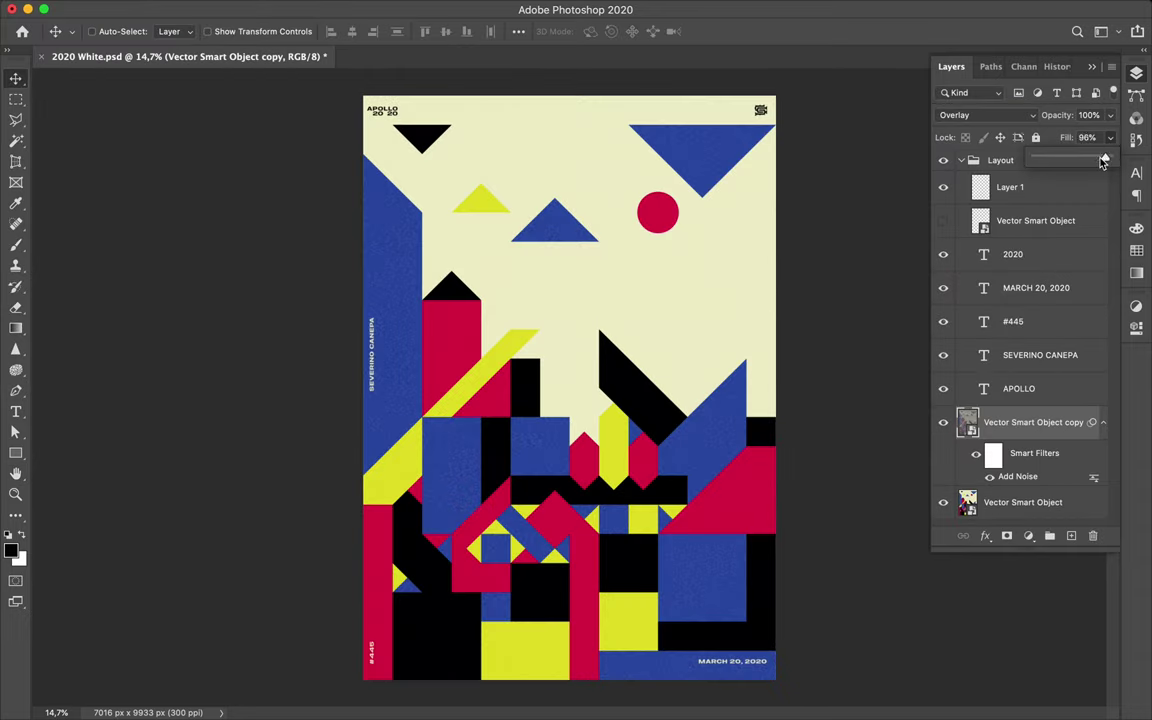
{"action": "scroll", "coordinate": [679, 406], "scroll_direction": "up", "scroll_amount": 10}
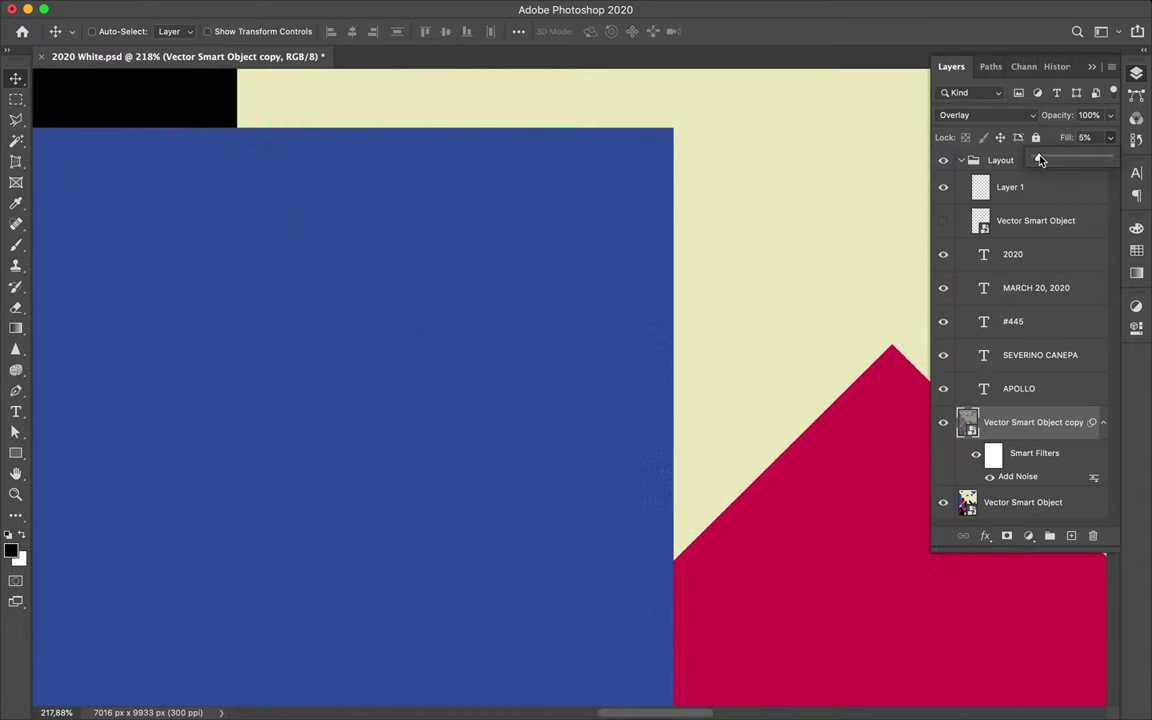
{"action": "left_click_drag", "start_coordinate": [1040, 160], "coordinate": [1038, 160]}
{"action": "scroll", "coordinate": [870, 210], "scroll_direction": "down", "scroll_amount": 5}
{"action": "scroll", "coordinate": [771, 458], "scroll_direction": "down", "scroll_amount": 5}
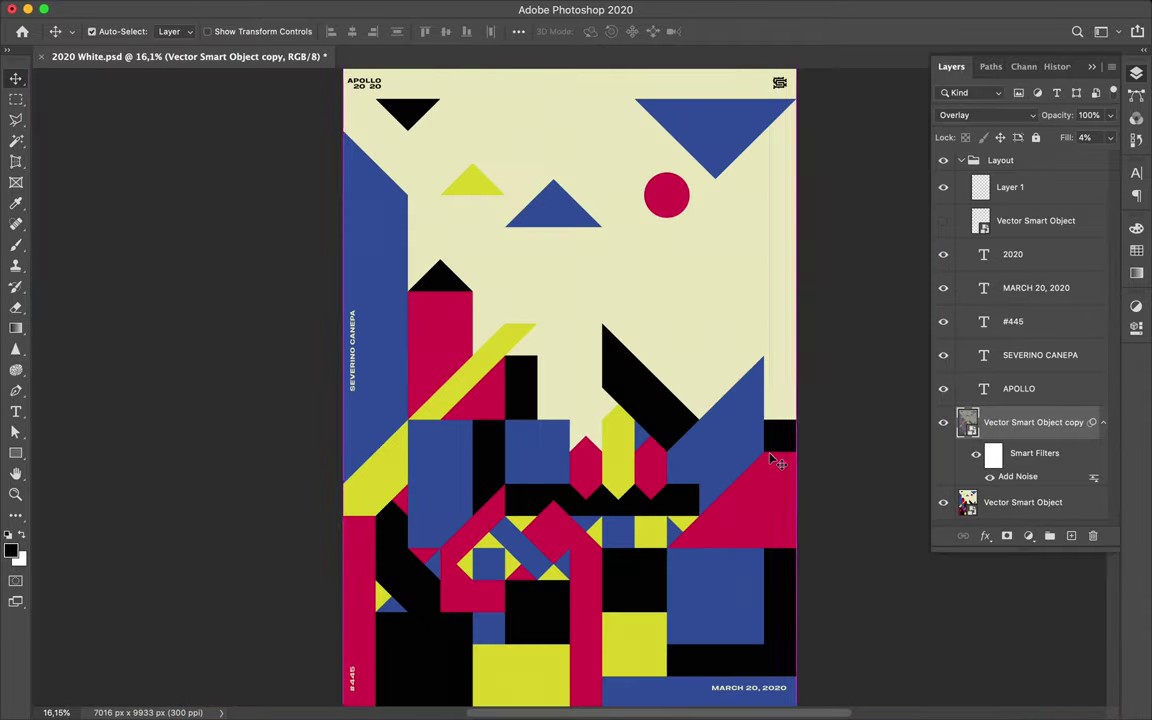
{"action": "left_click", "coordinate": [1103, 422]}
{"action": "left_click", "coordinate": [1028, 535]}
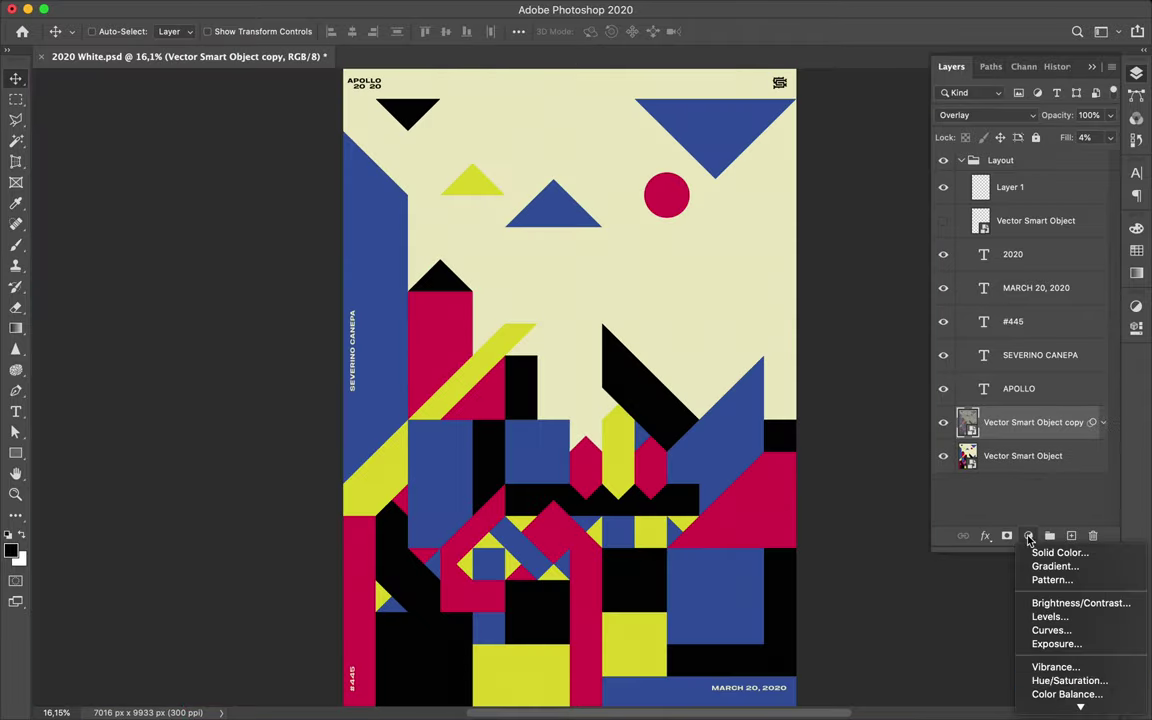
Try a Hue/Saturation adjustment with hue values -180, -102 and -37
{"action": "left_click", "coordinate": [1054, 680]}
{"action": "left_click_drag", "start_coordinate": [1000, 411], "coordinate": [905, 413]}
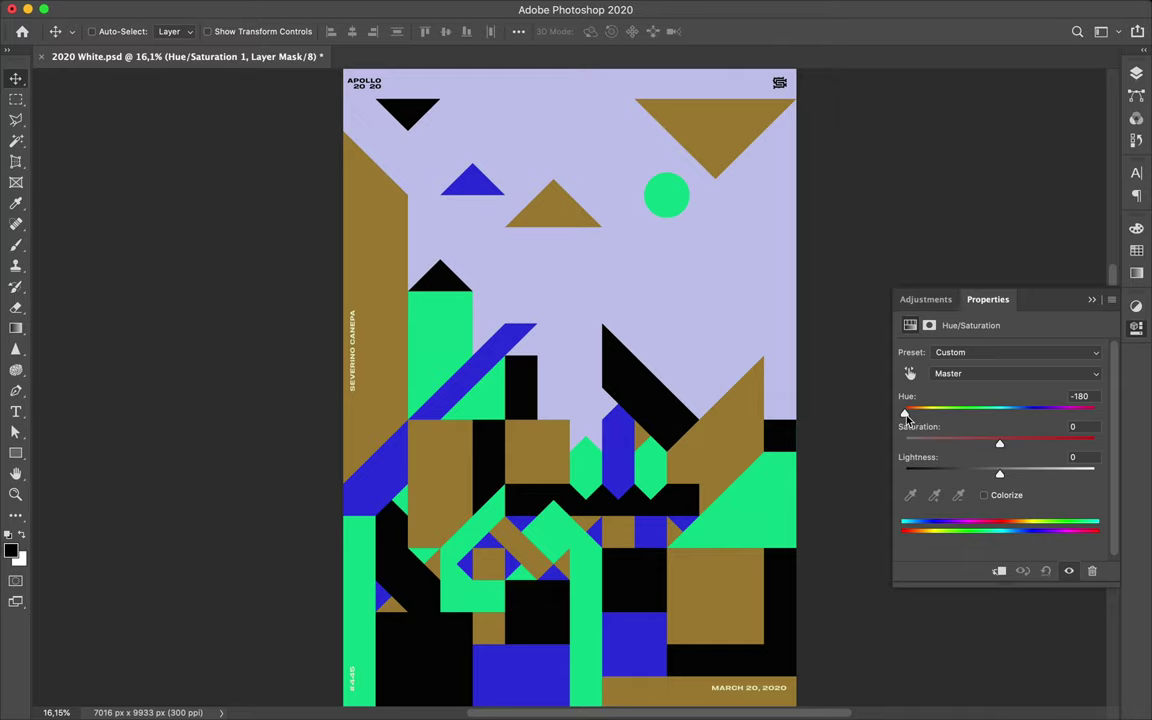
{"action": "left_click_drag", "start_coordinate": [905, 413], "coordinate": [964, 413]}
{"action": "key", "text": "super+shift+4"}
{"action": "left_click_drag", "start_coordinate": [698, 226], "coordinate": [492, 456]}
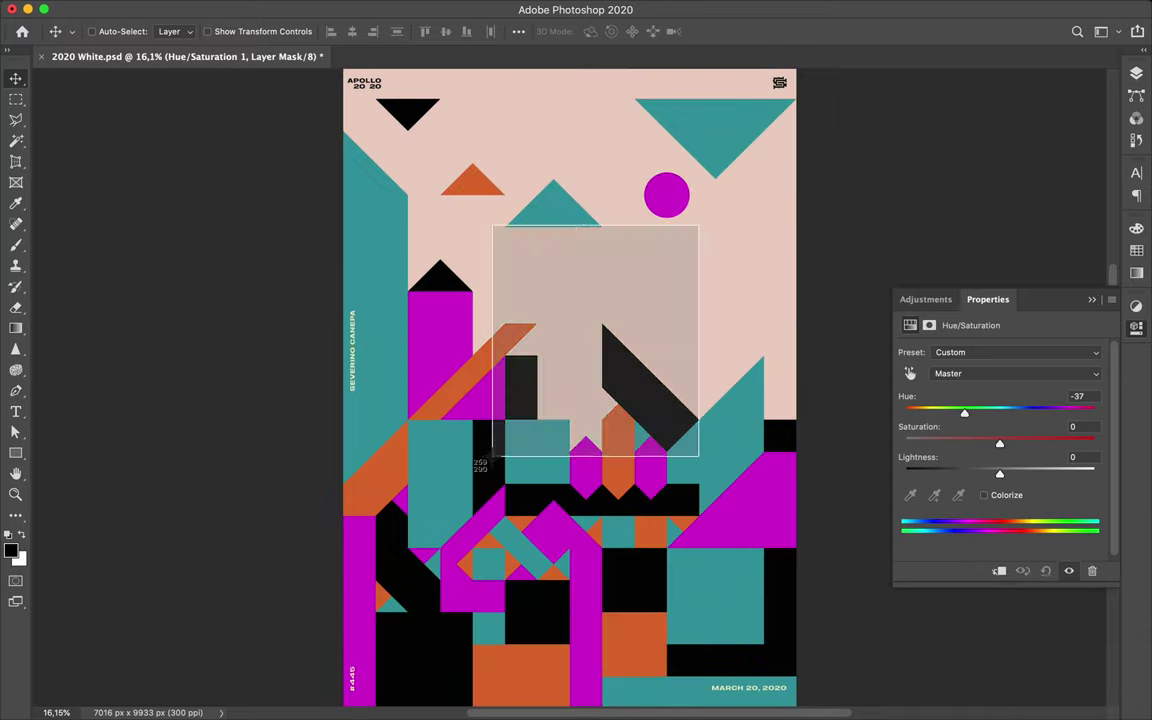
{"action": "left_click_drag", "start_coordinate": [964, 413], "coordinate": [1093, 411]}
Delete the Hue/Saturation layer and save the poster in its original colours
{"action": "left_click", "coordinate": [1092, 570]}
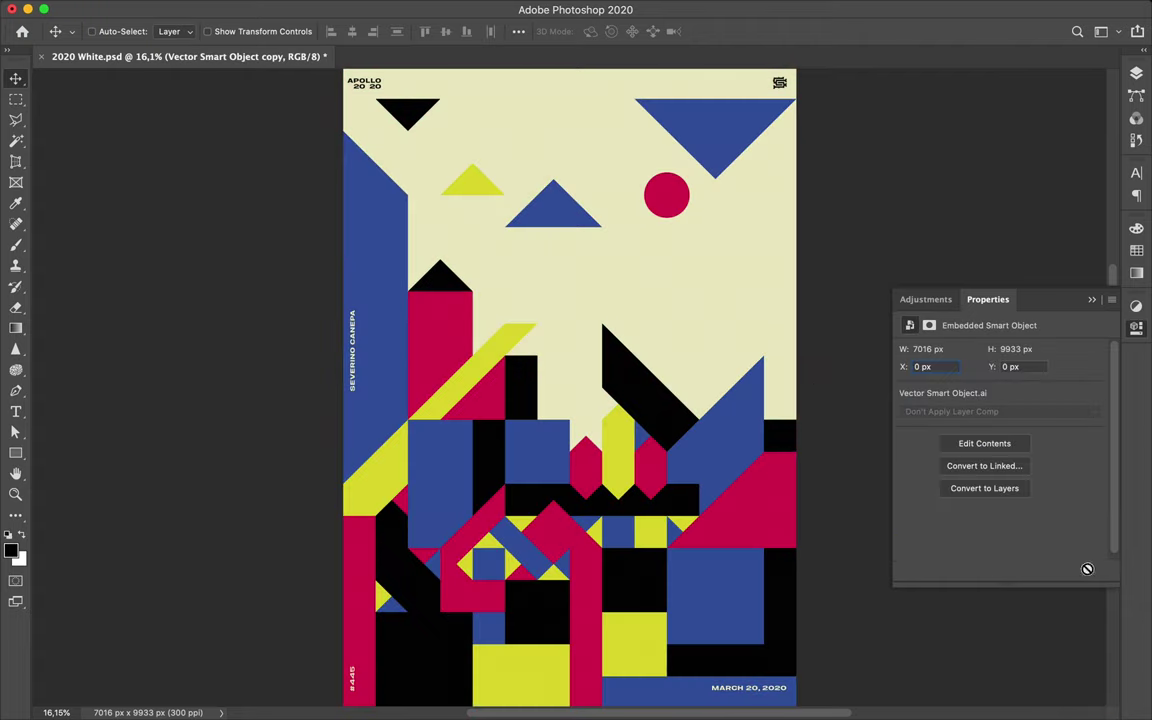
{"action": "left_click", "coordinate": [1138, 74]}
{"action": "key", "text": "super+s"}
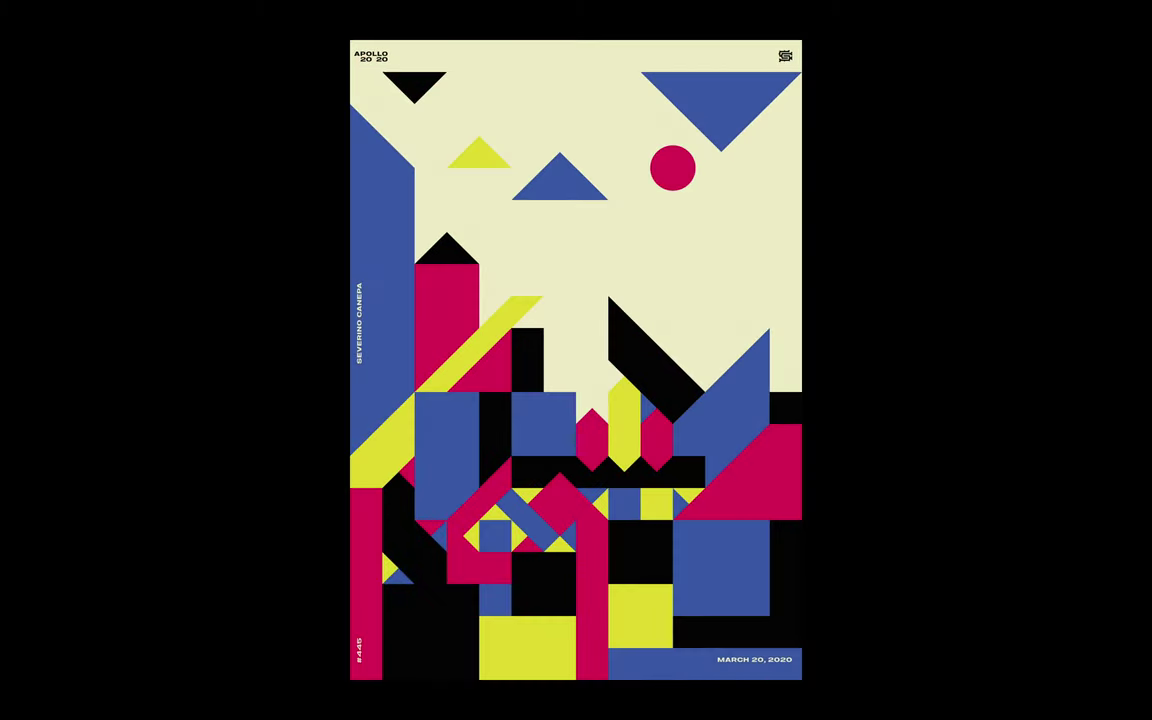